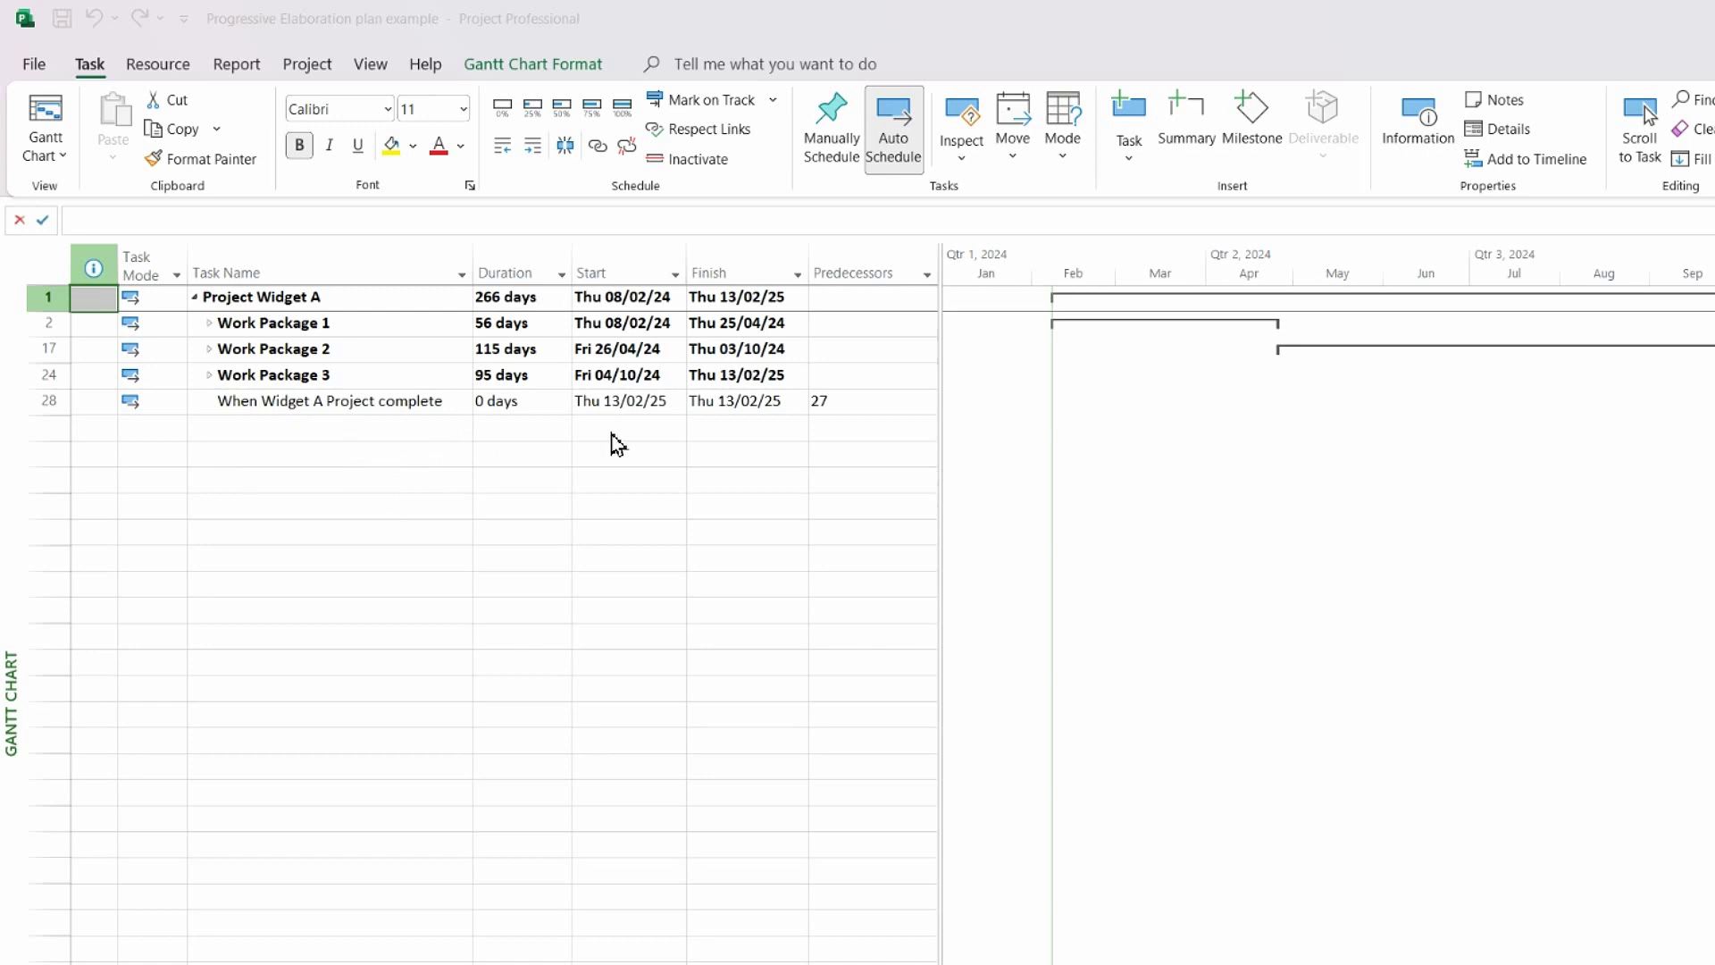
# Expand Work Packages 1, 2 and 3 and widen the Task Name column to fit the longest task names.
pyautogui.click(212, 327)
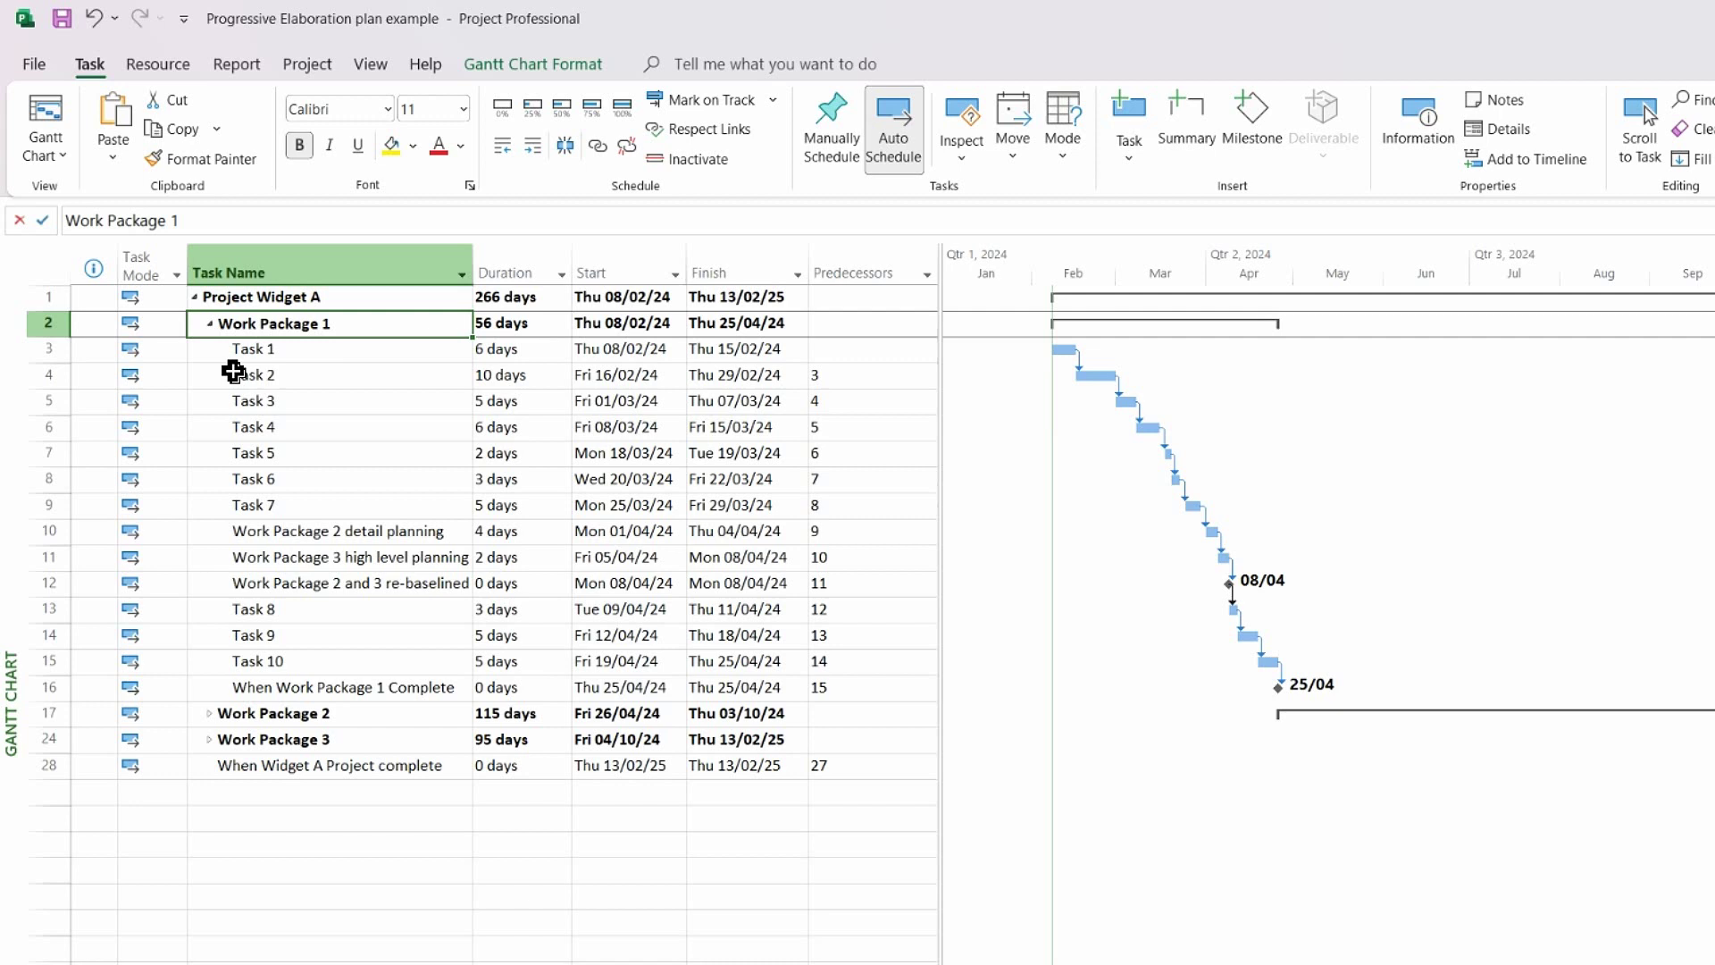
pyautogui.moveTo(474, 265); pyautogui.dragTo(511, 267)
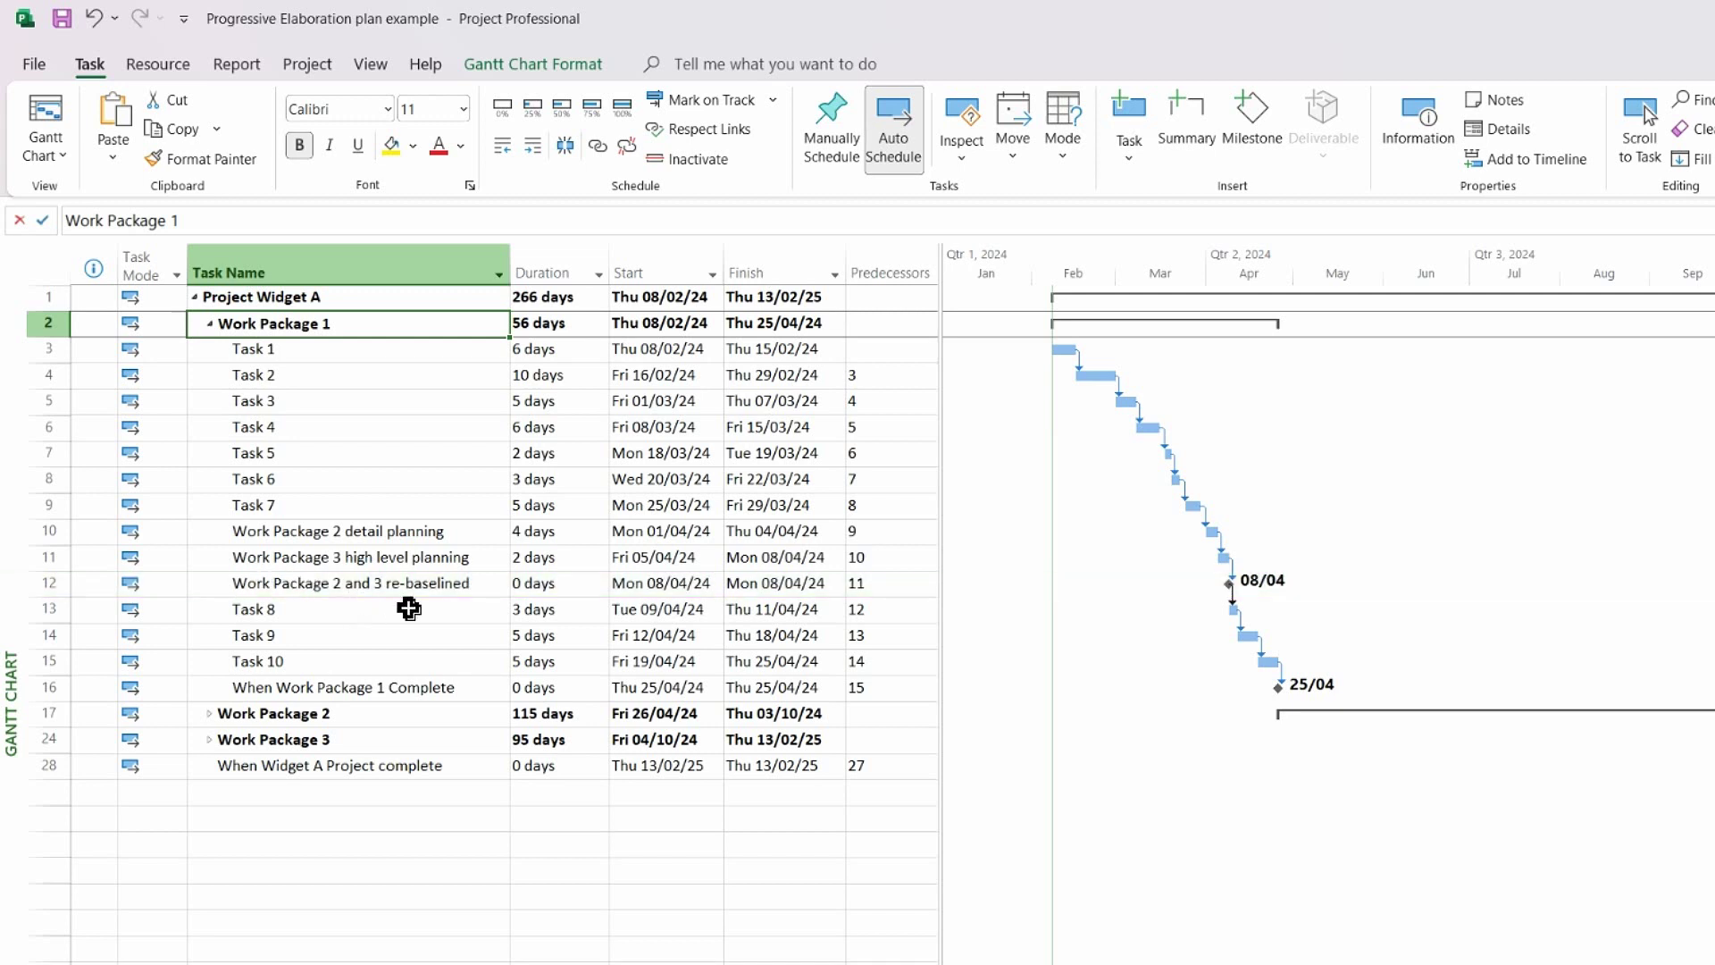
pyautogui.click(215, 715)
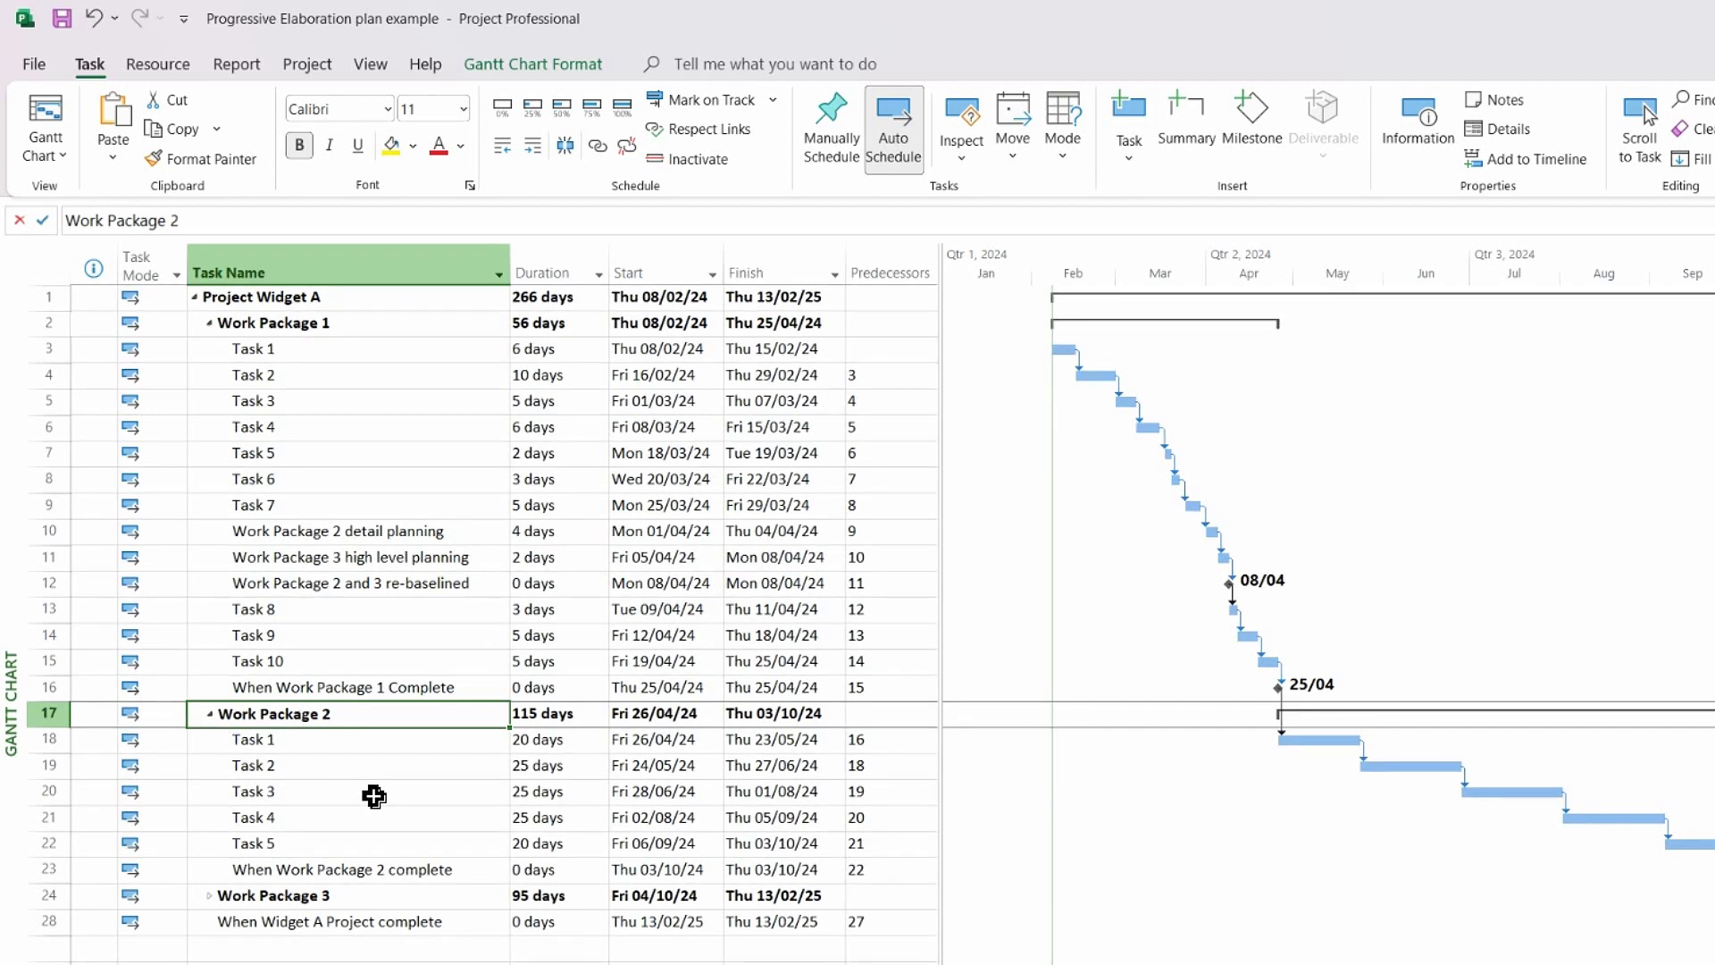
pyautogui.click(188, 807)
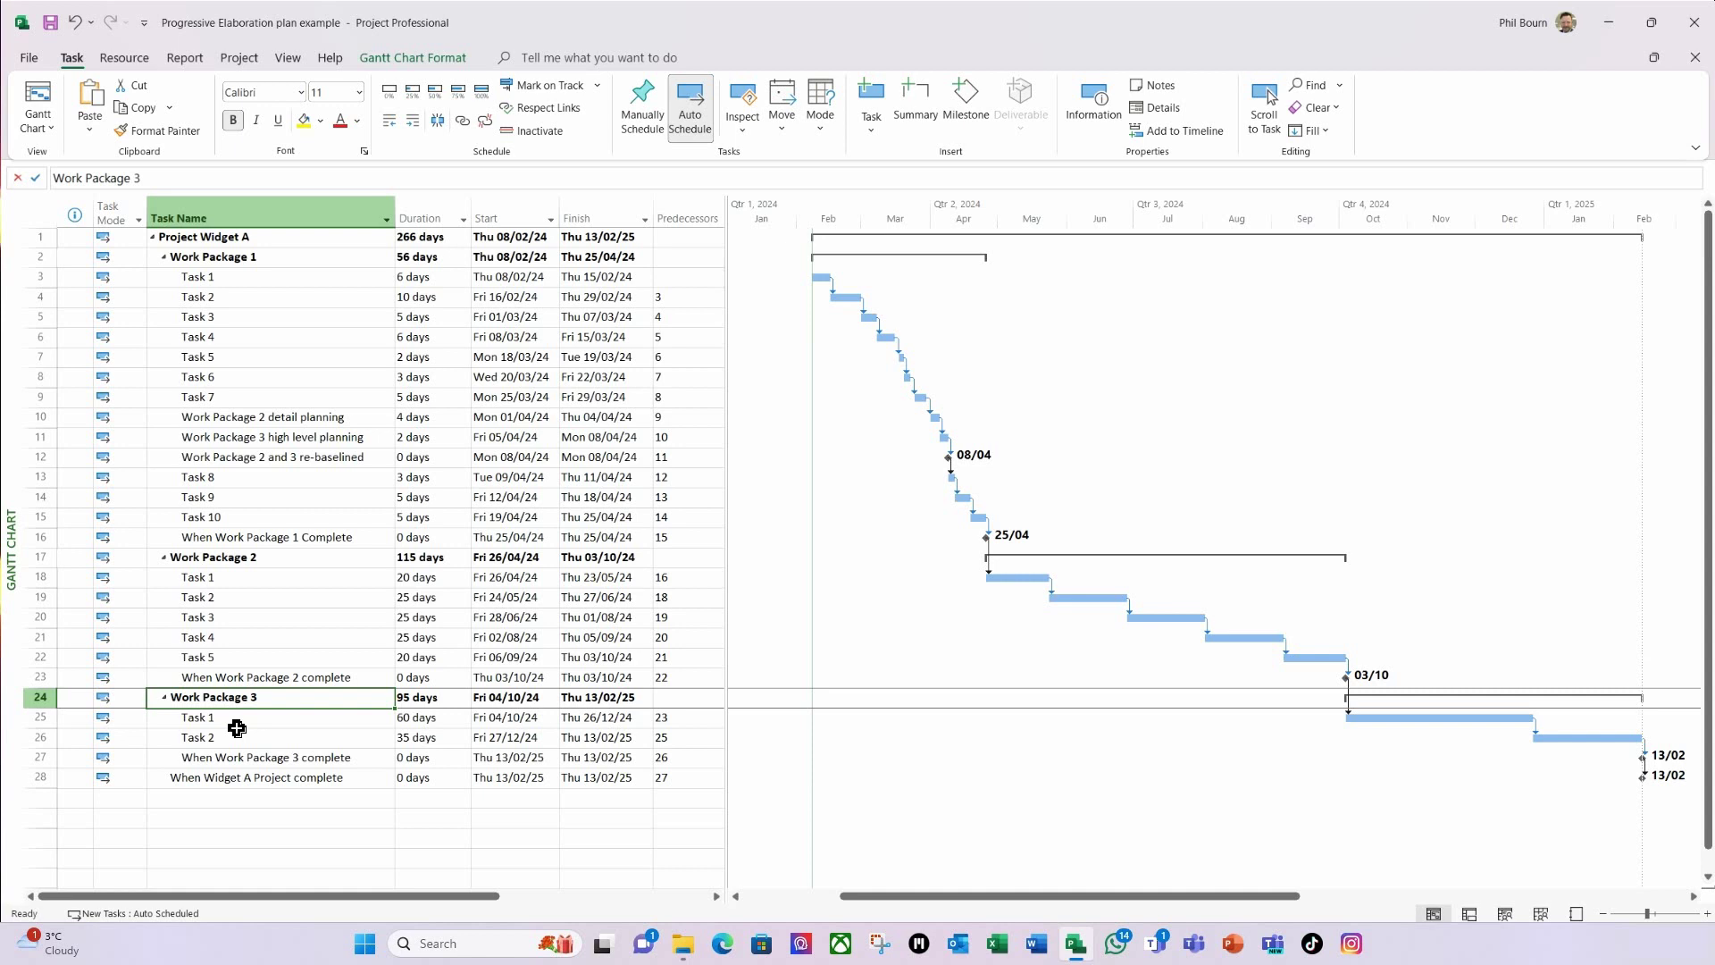
# Add a 20% lag to Task 2 of Work Package 2 by setting its predecessor to 18FS+20%.
pyautogui.click(266, 581)
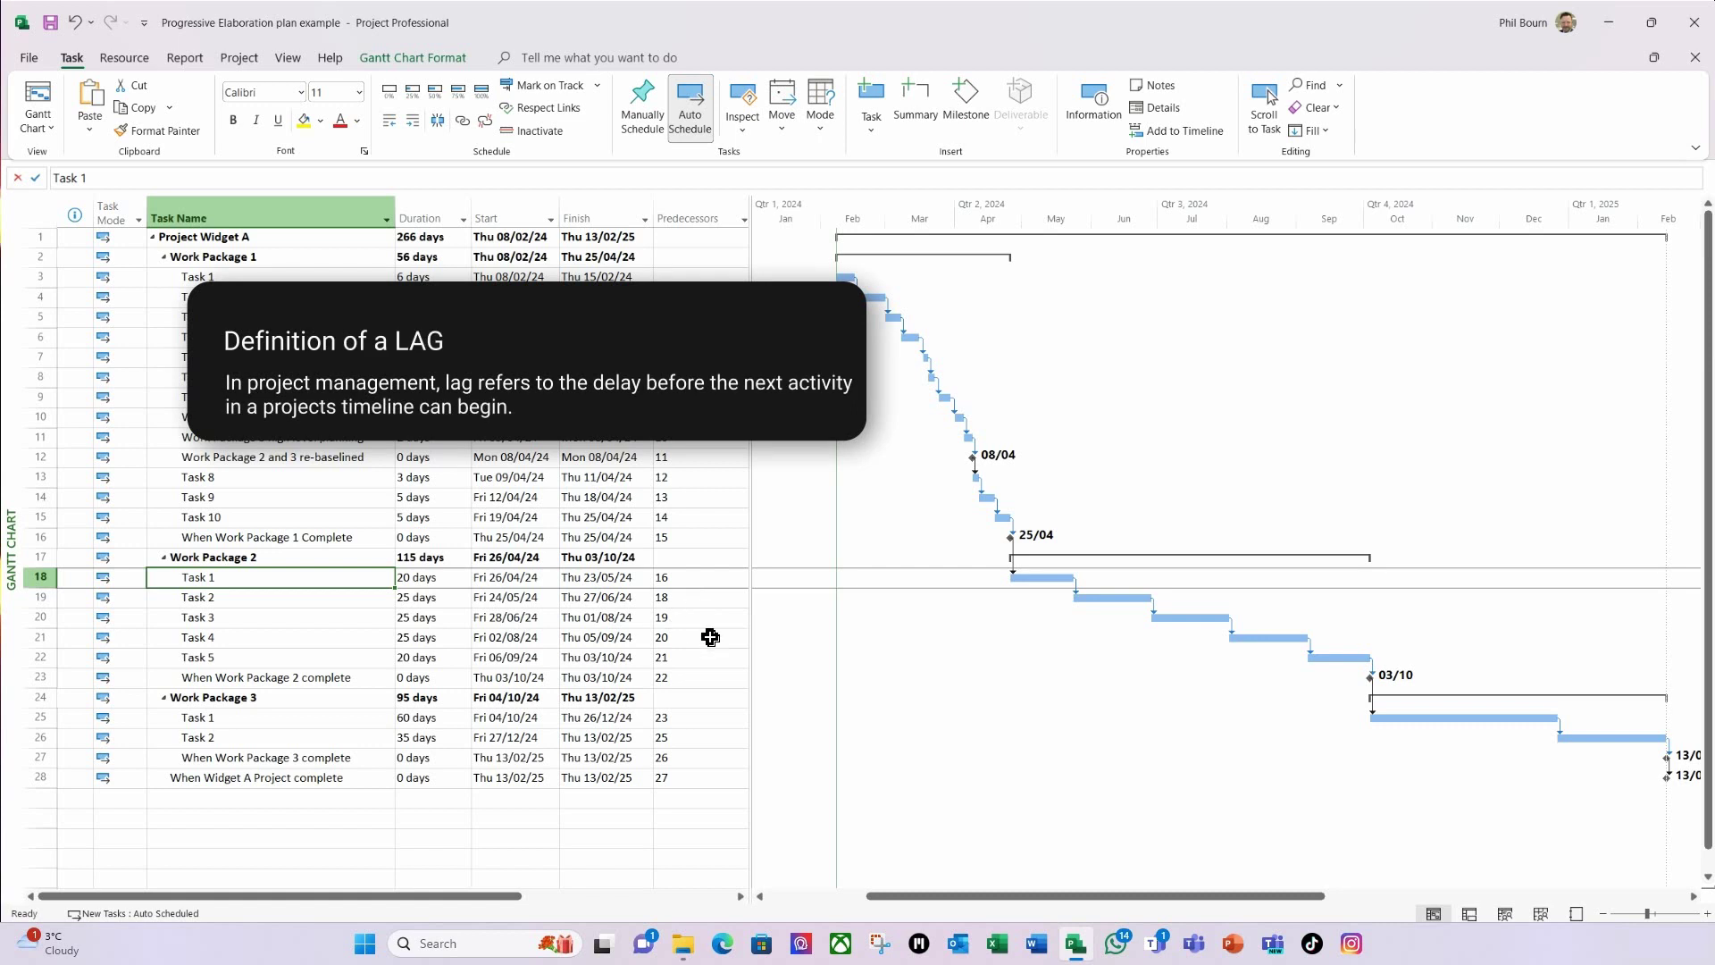
pyautogui.click(684, 605)
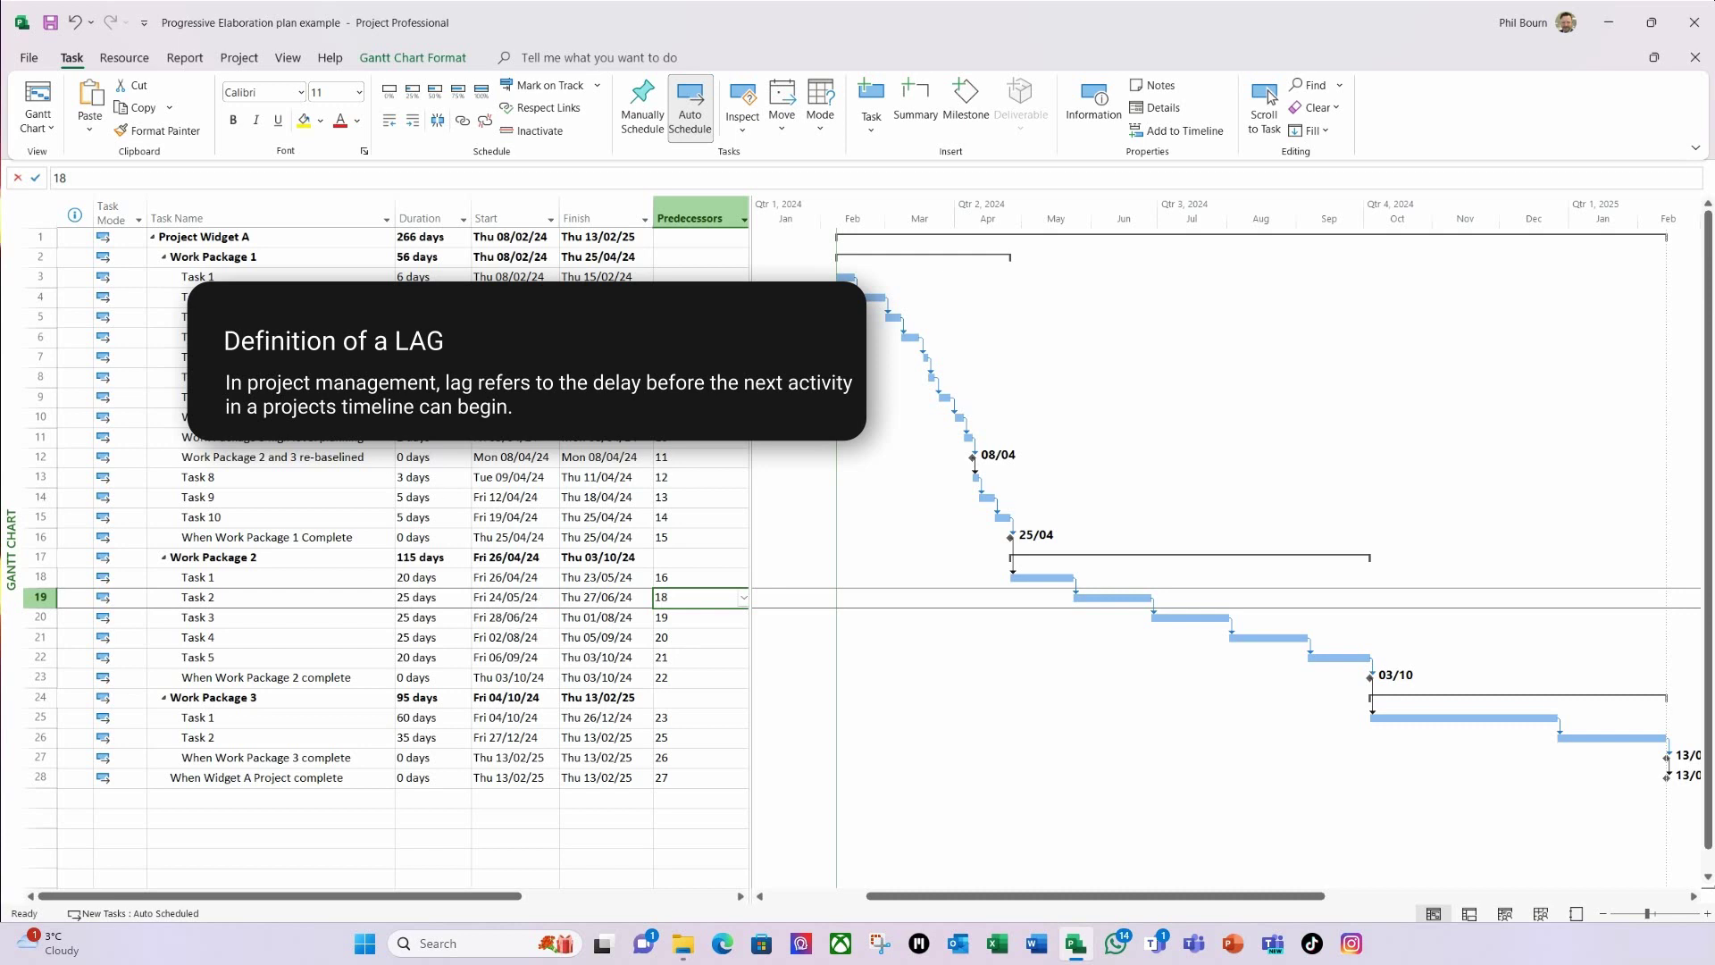
pyautogui.click(89, 178)
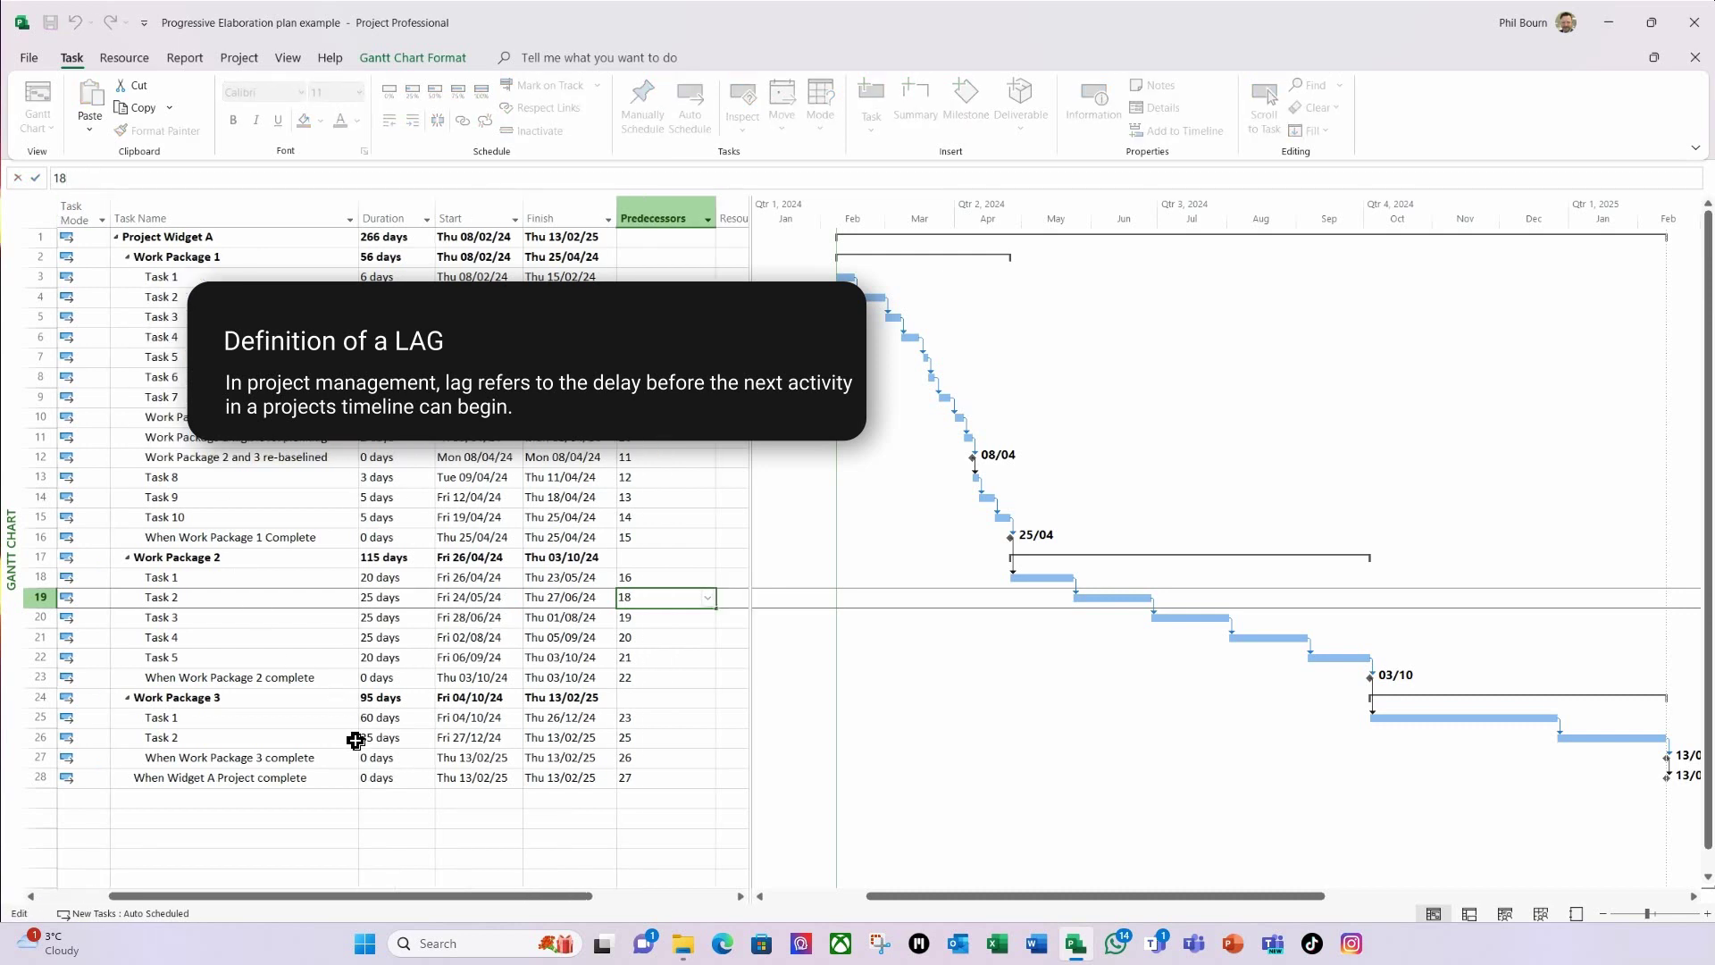
pyautogui.write('FS')
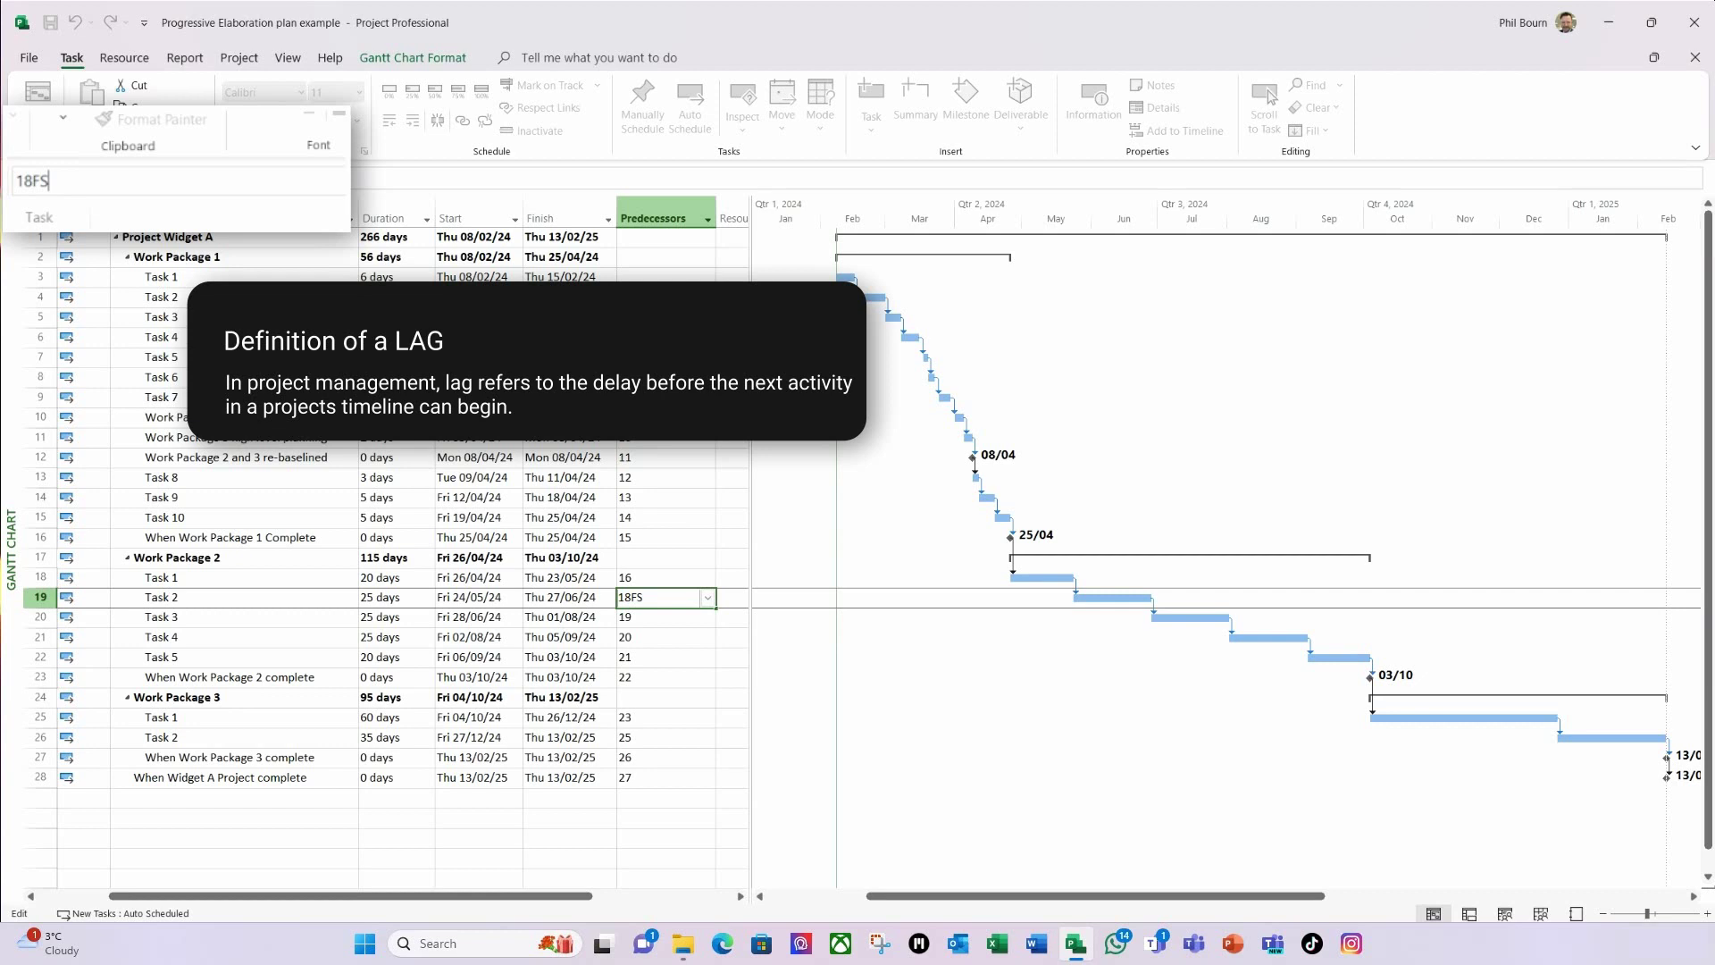
pyautogui.write('+20%')
pyautogui.press('Return')
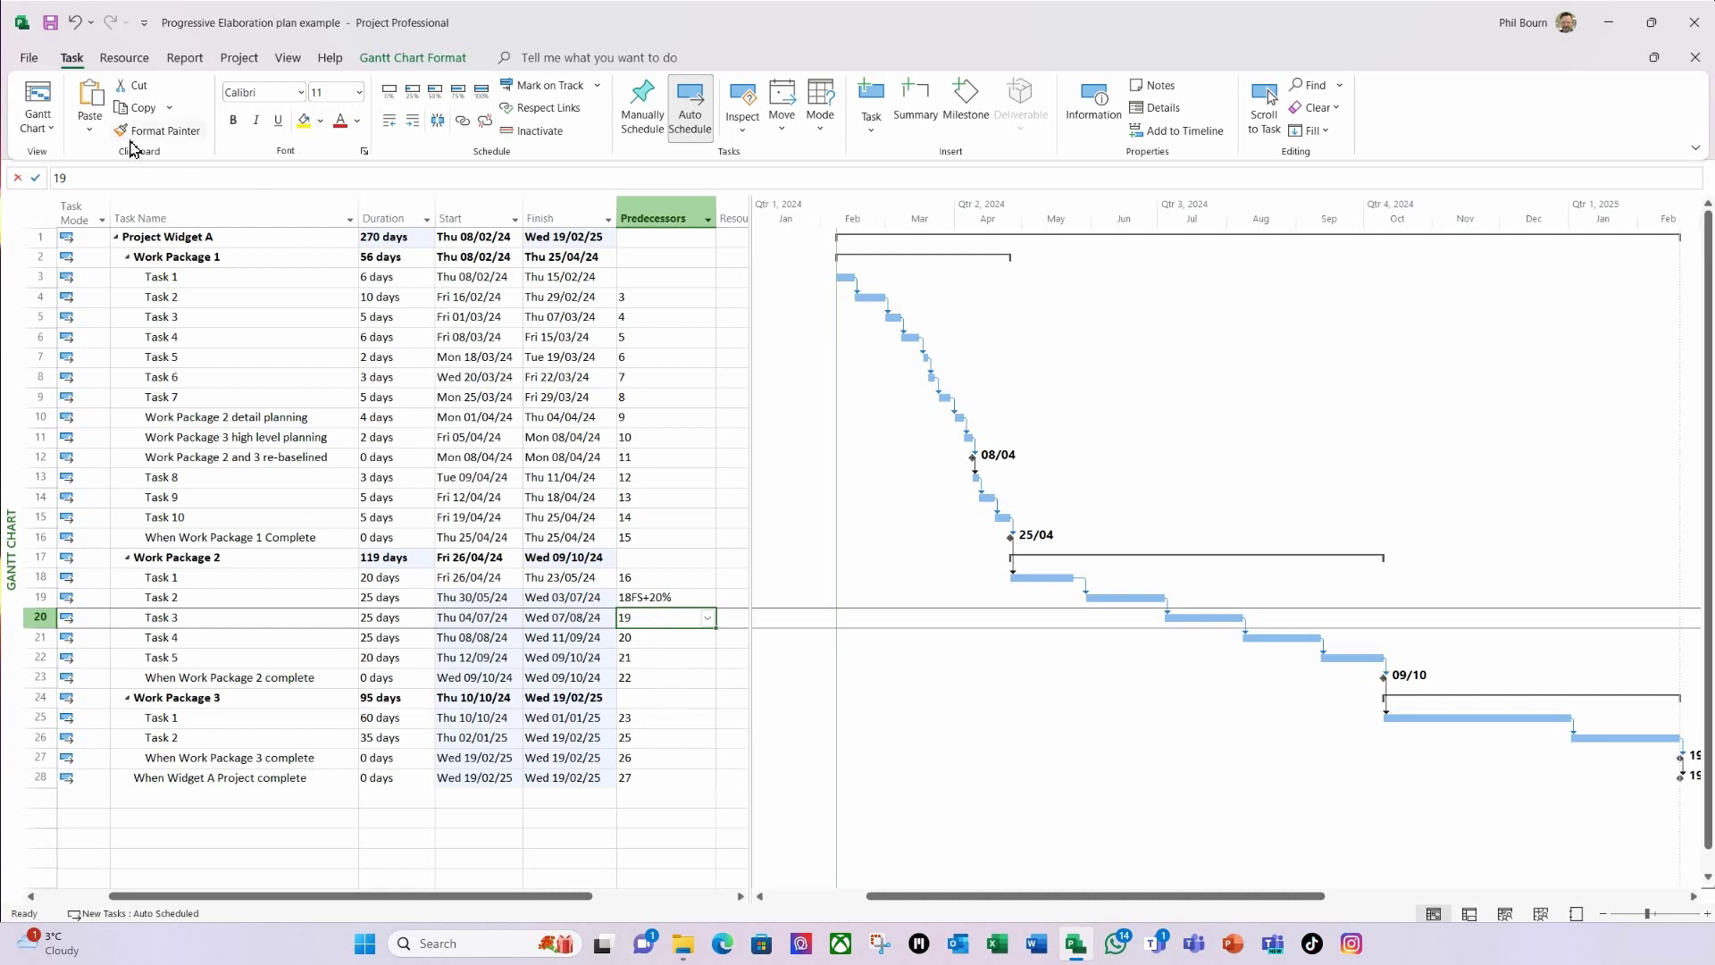
# Set the predecessor of Task 3 in Work Package 2 to 19FS+20%.
pyautogui.click(102, 180)
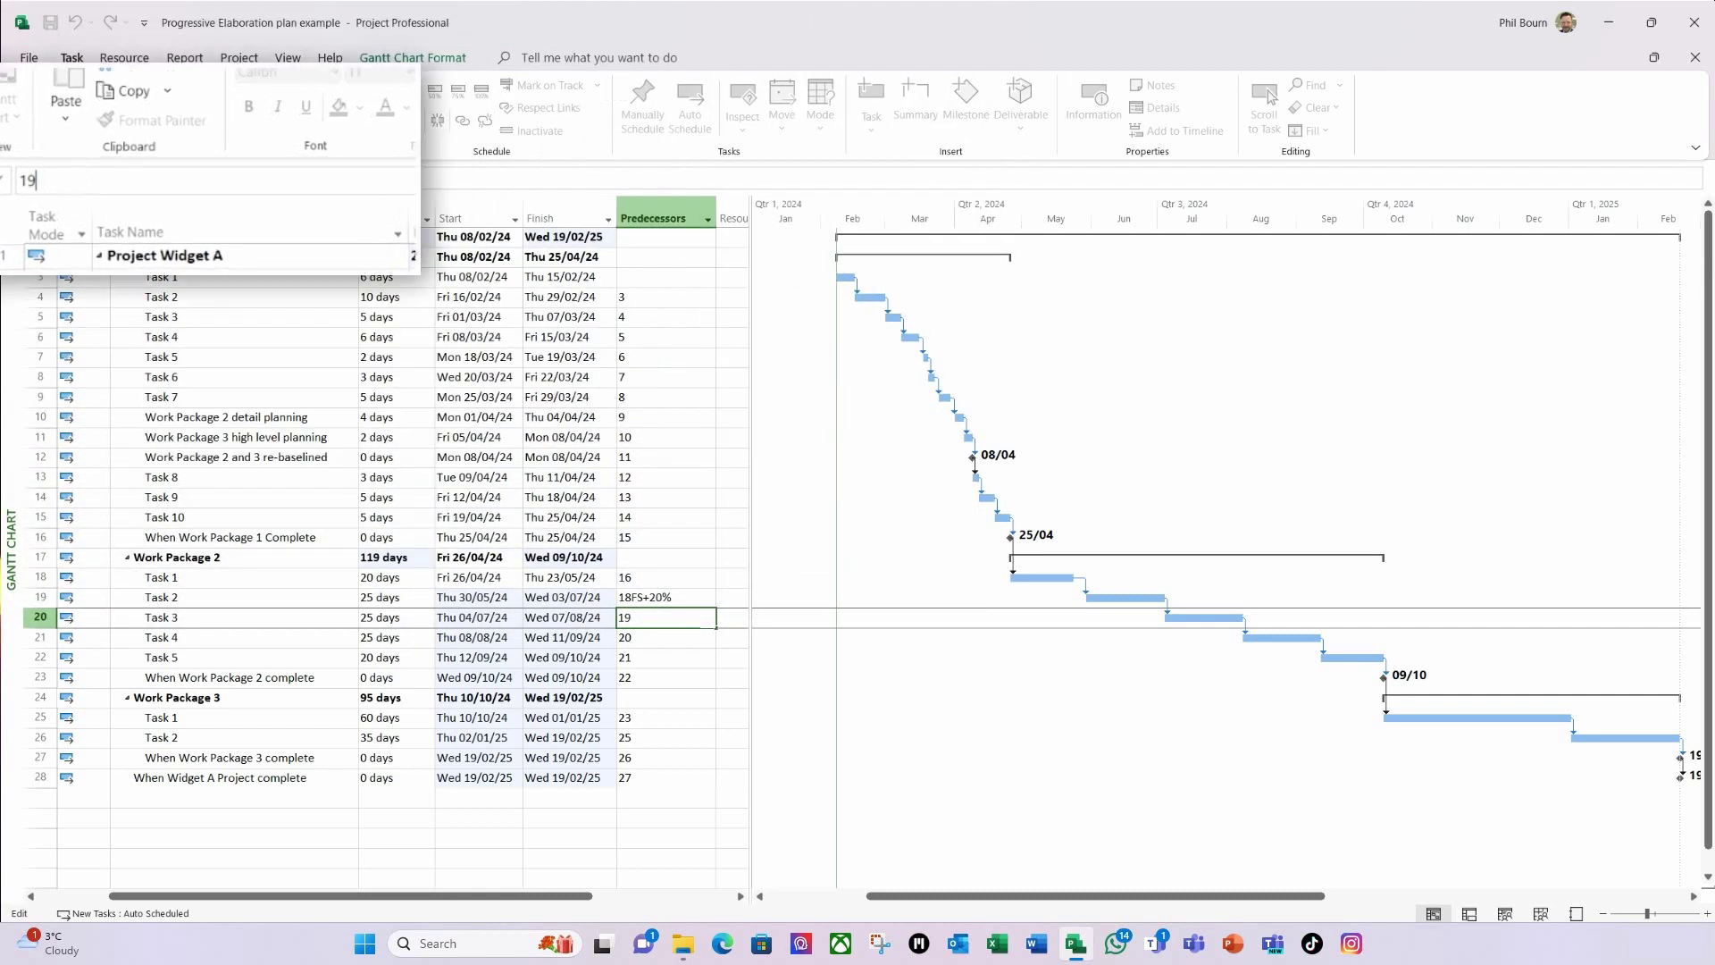
pyautogui.write('FS')
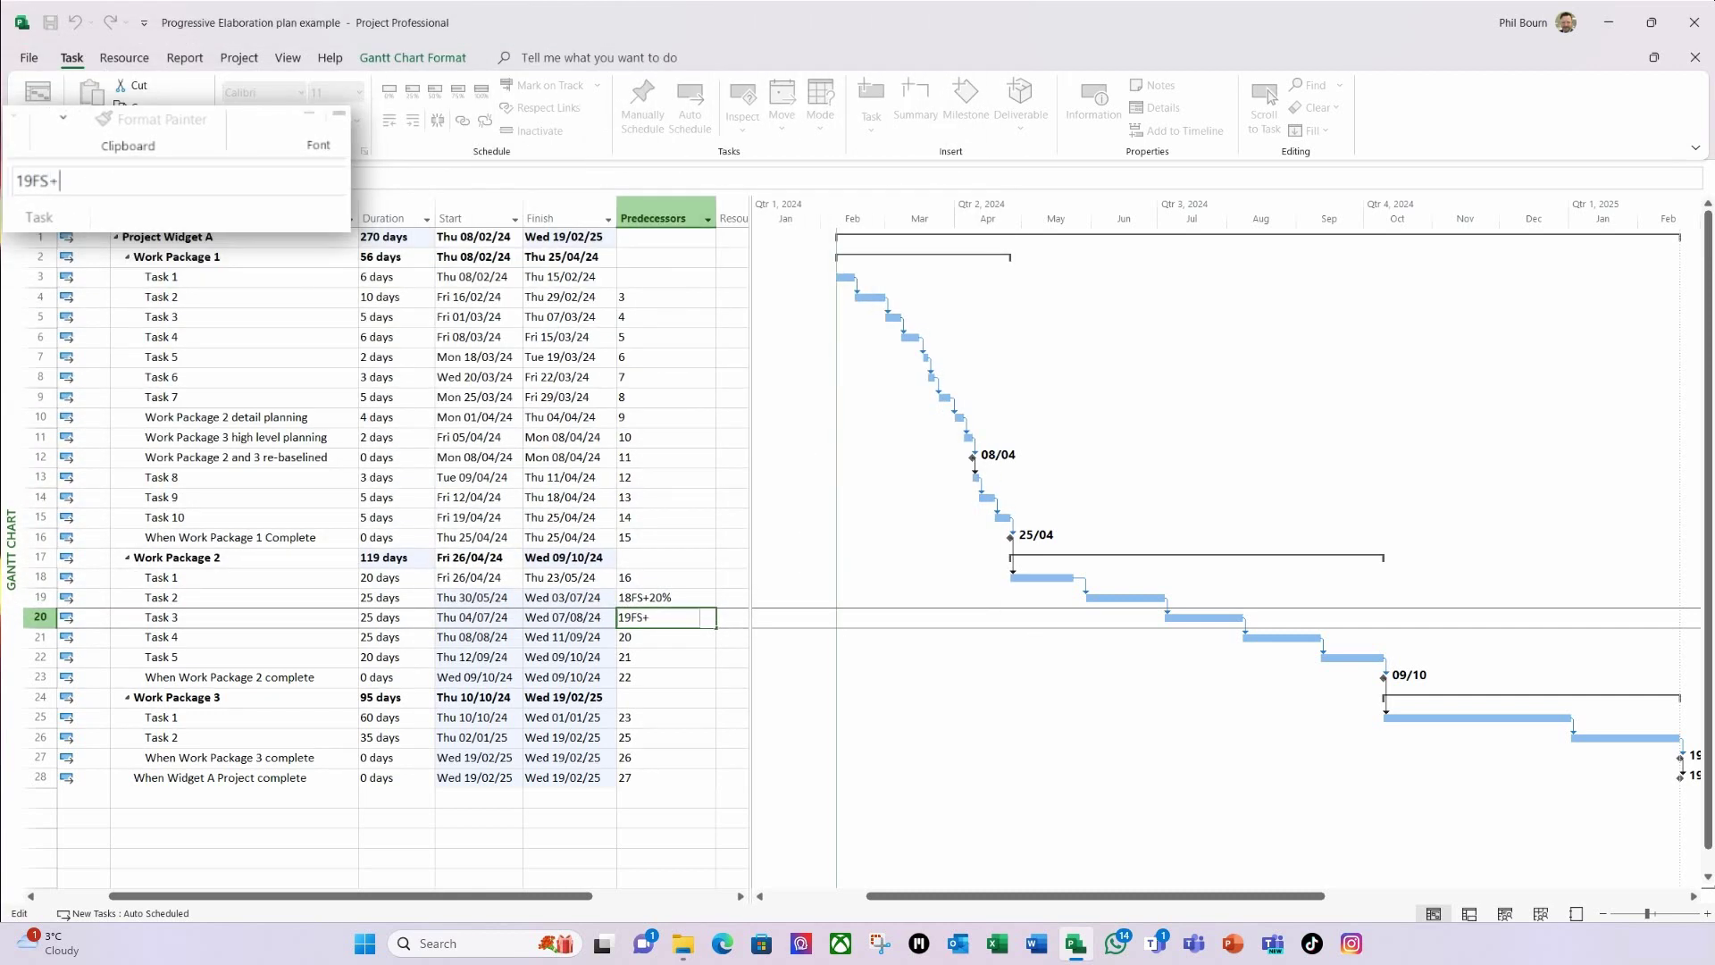
pyautogui.write('+20%')
pyautogui.press('Return')
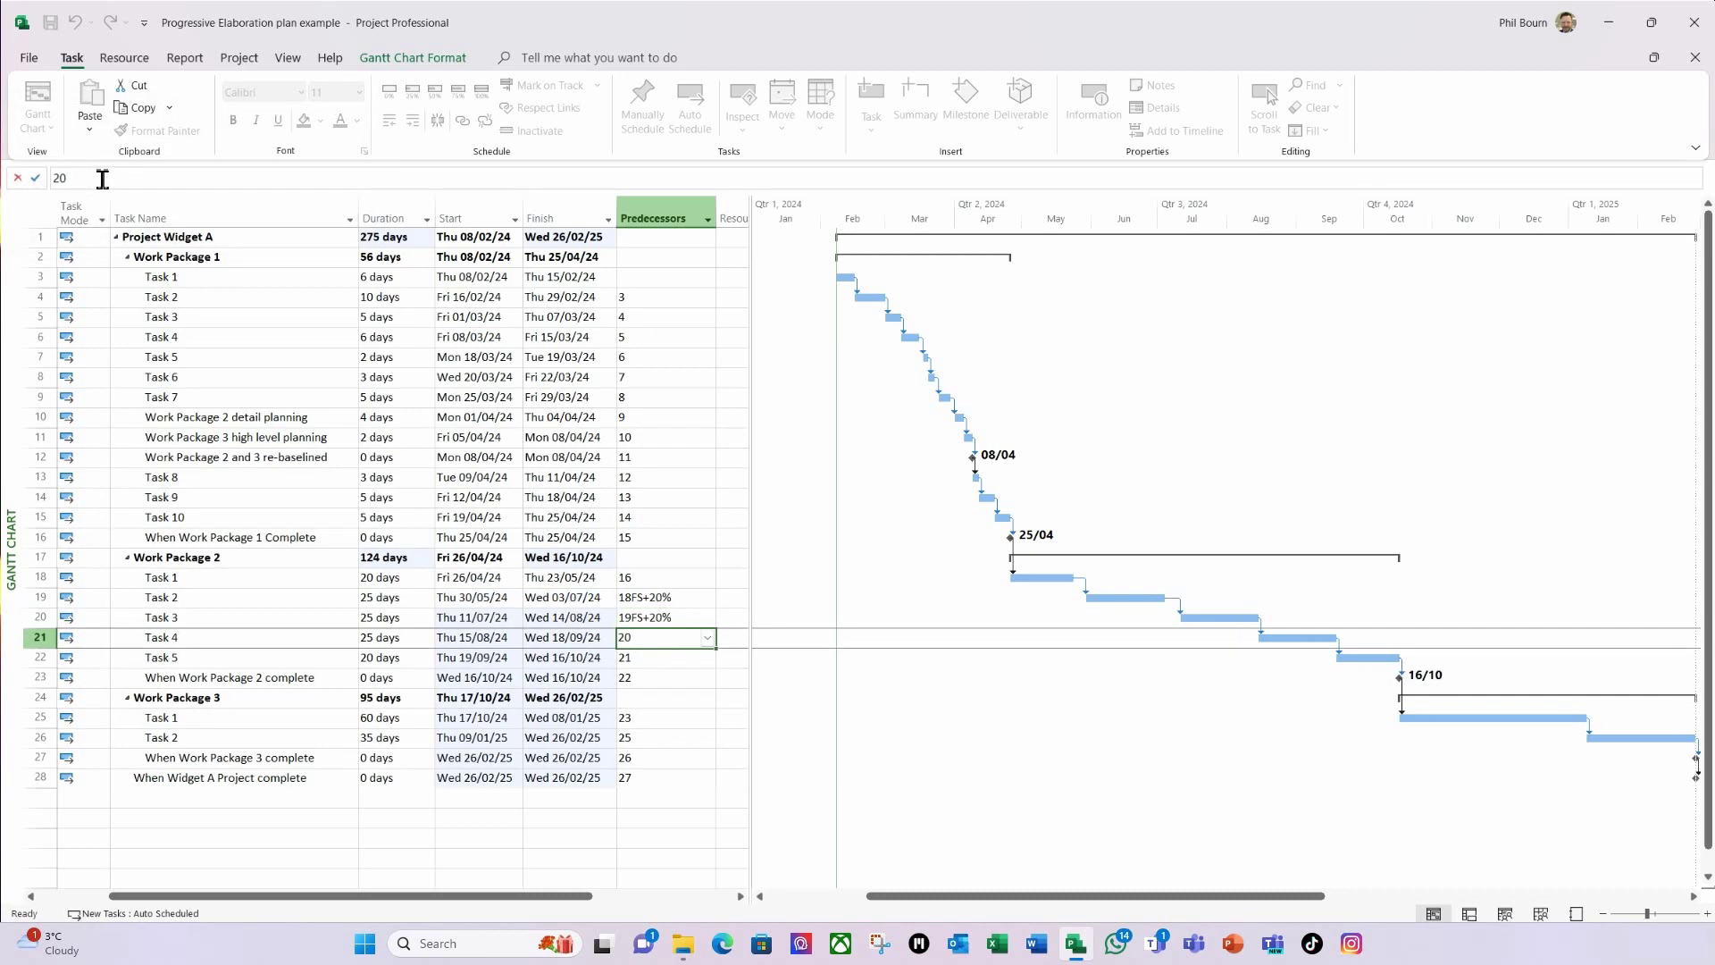
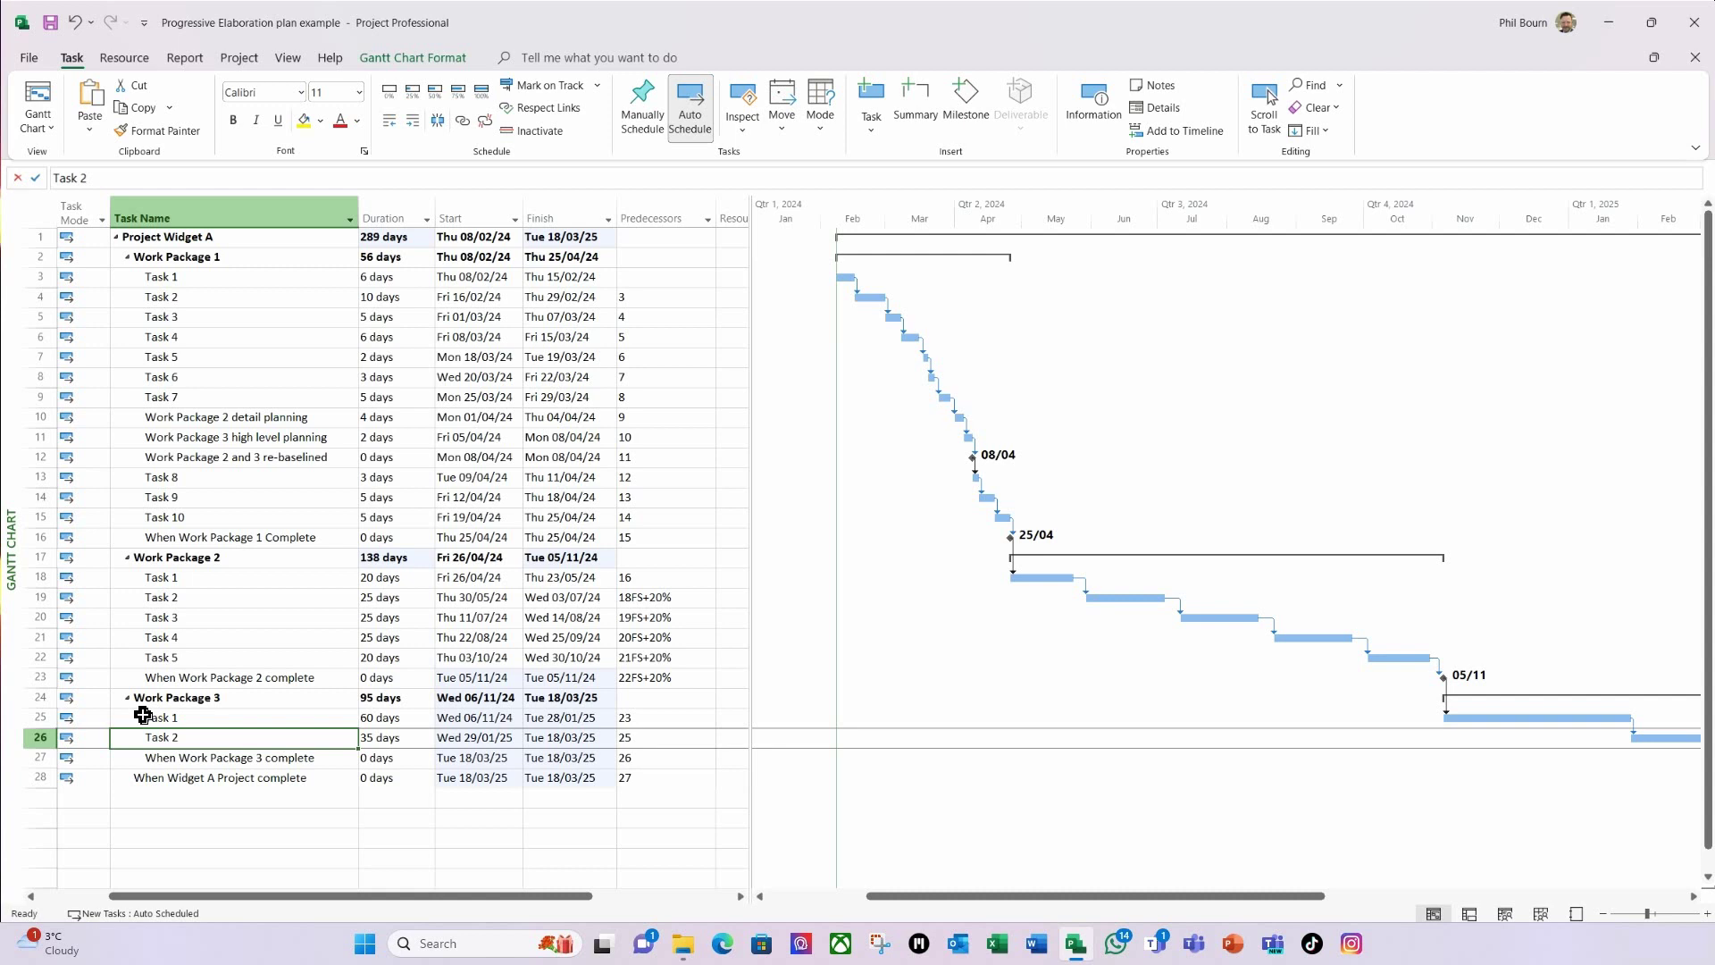
# Add a 40% lag to Task 2 of Work Package 3 by setting its predecessor to 25FS+40%.
pyautogui.click(656, 738)
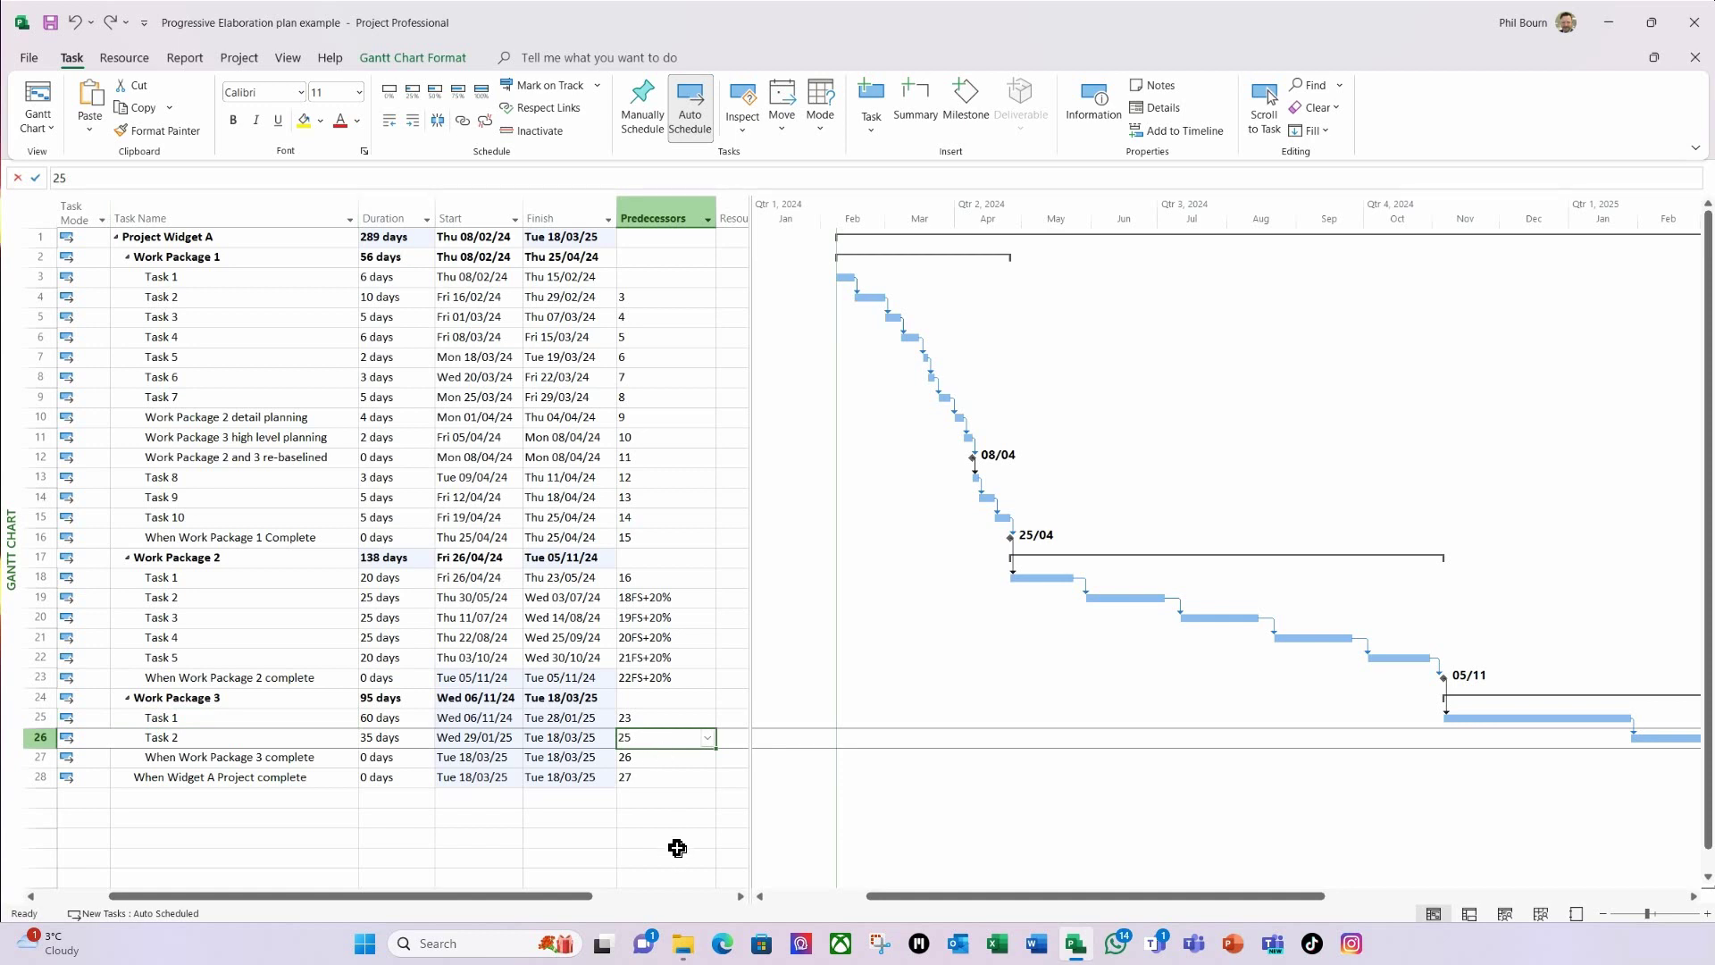
pyautogui.click(178, 177)
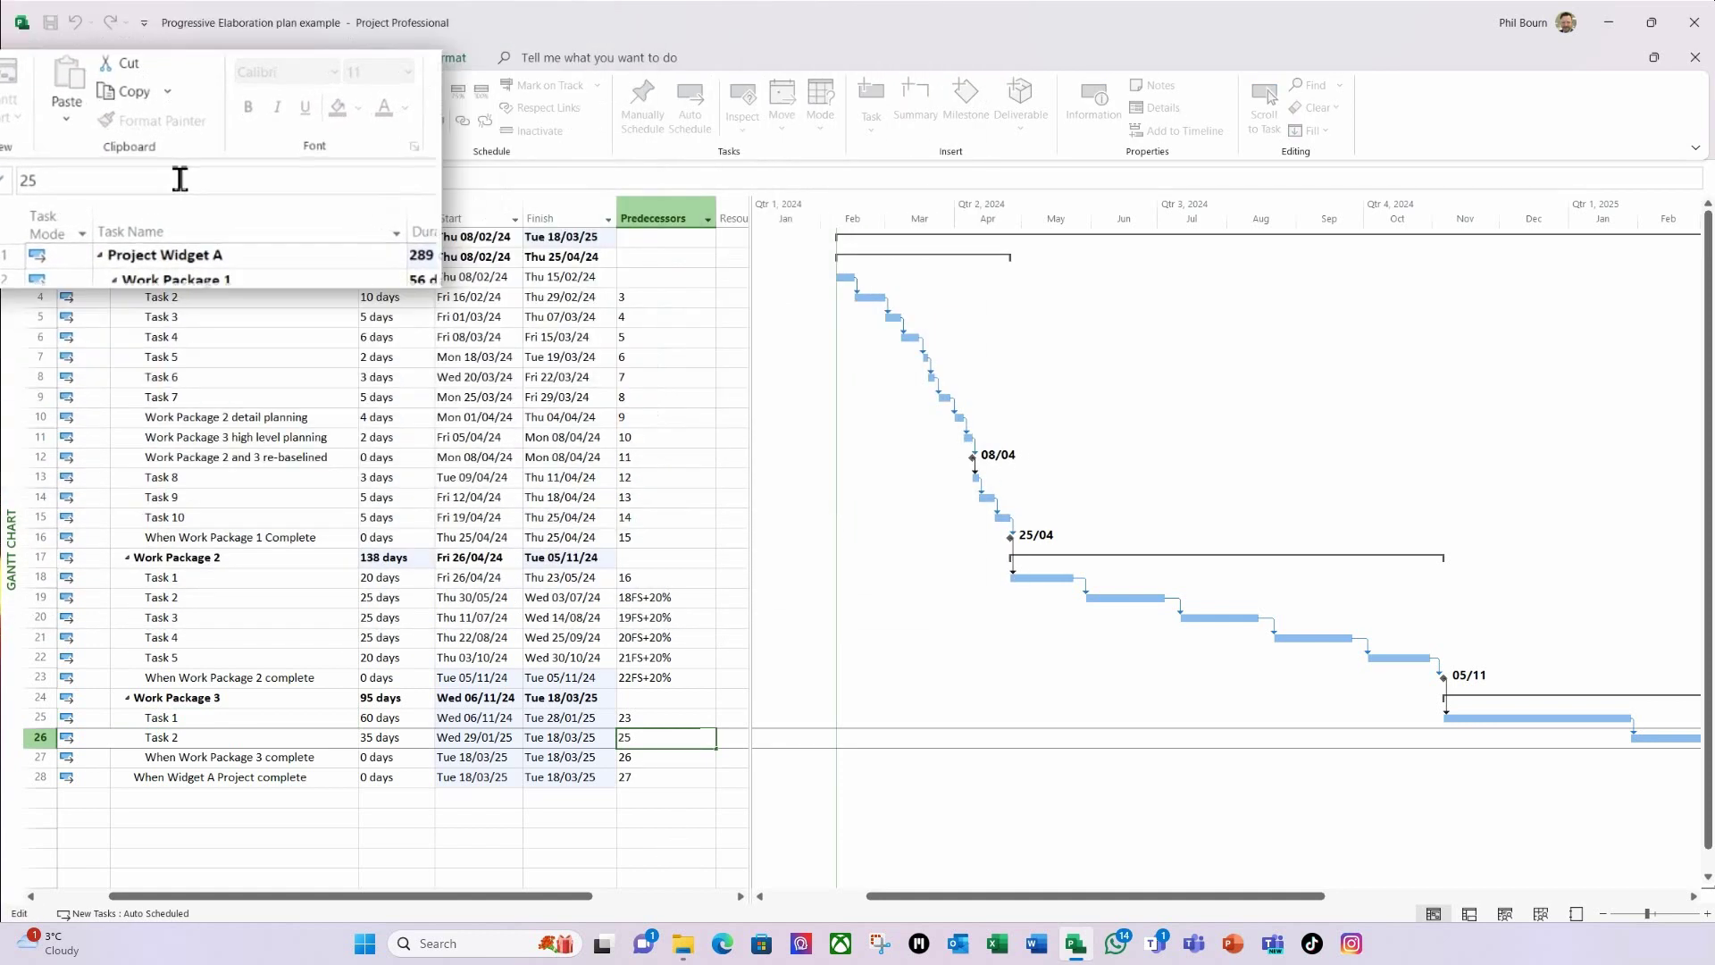
pyautogui.write('FS+')
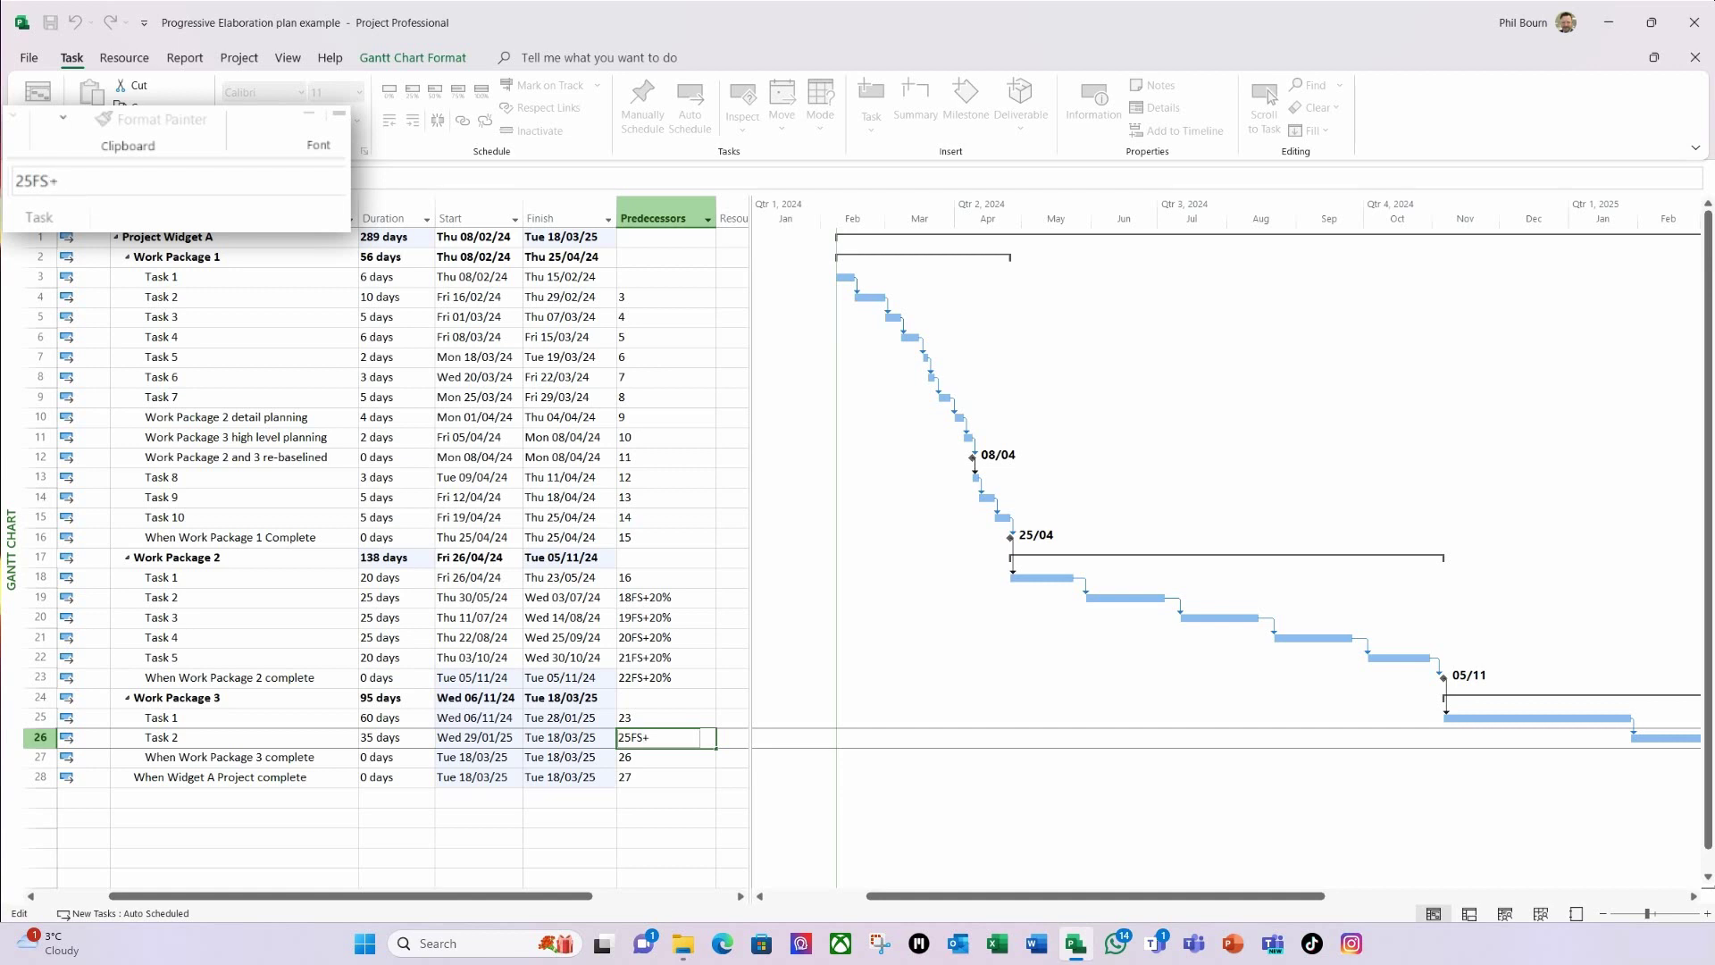
pyautogui.write('40%')
pyautogui.press('Return')
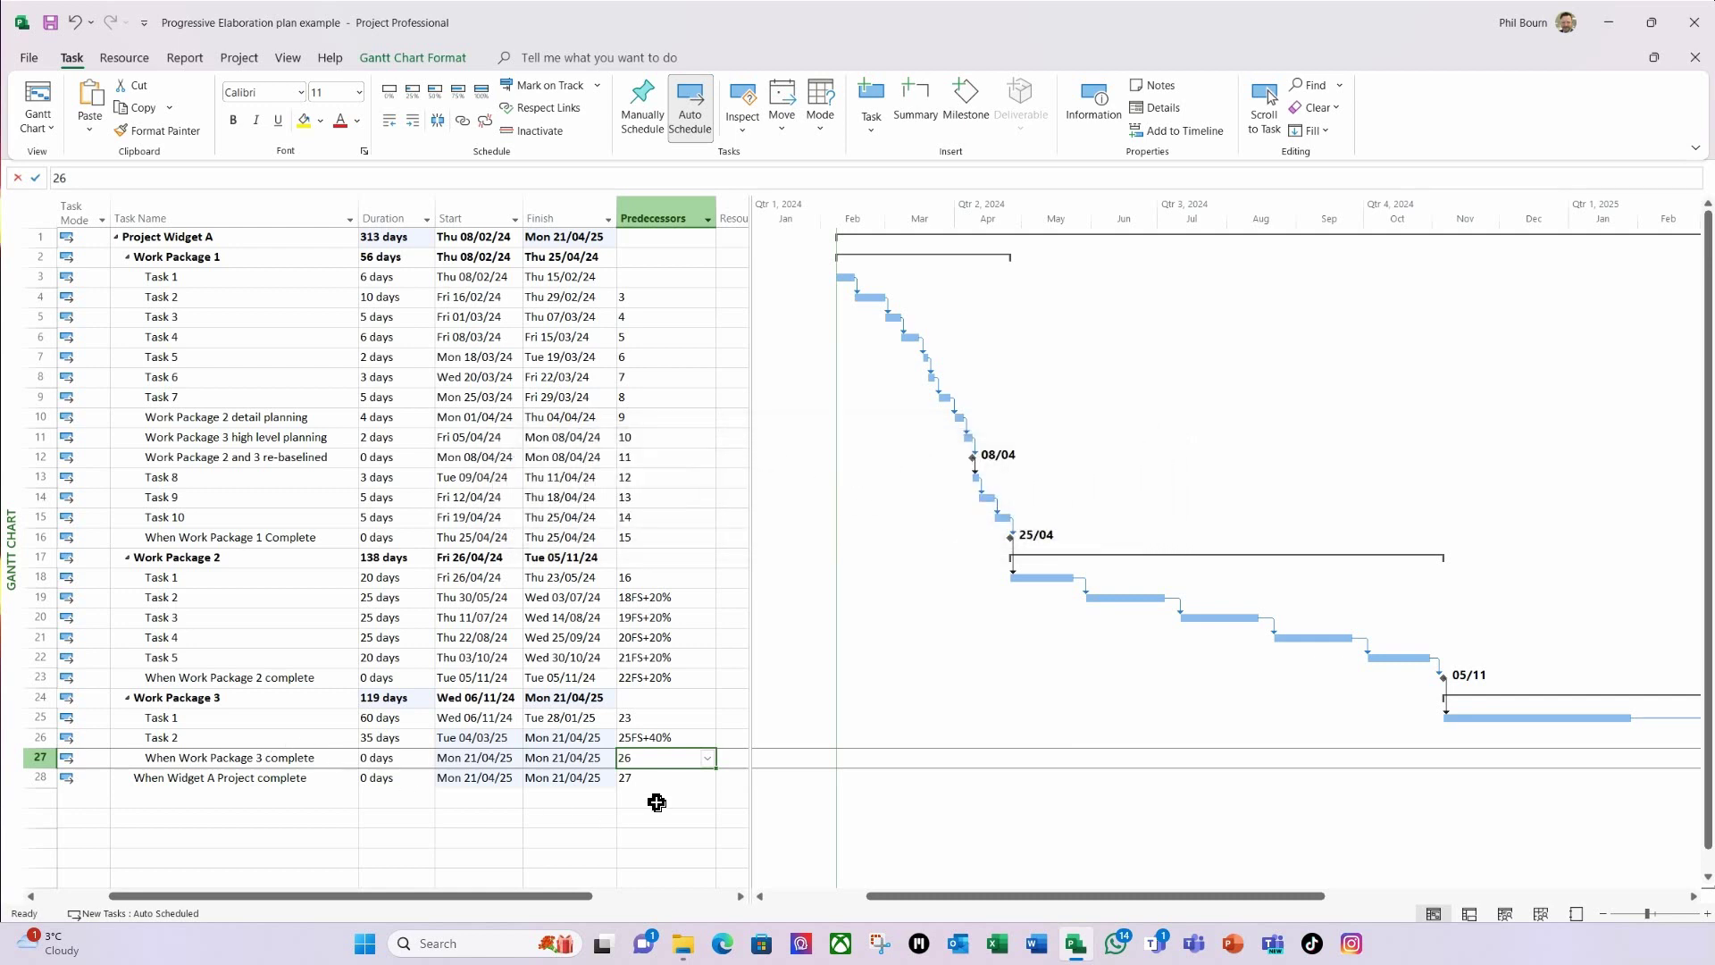
# Set the predecessors of the Work Package 3 complete and Widget A Project complete milestones to 26FS+40% and 27FS+40%.
pyautogui.click(94, 184)
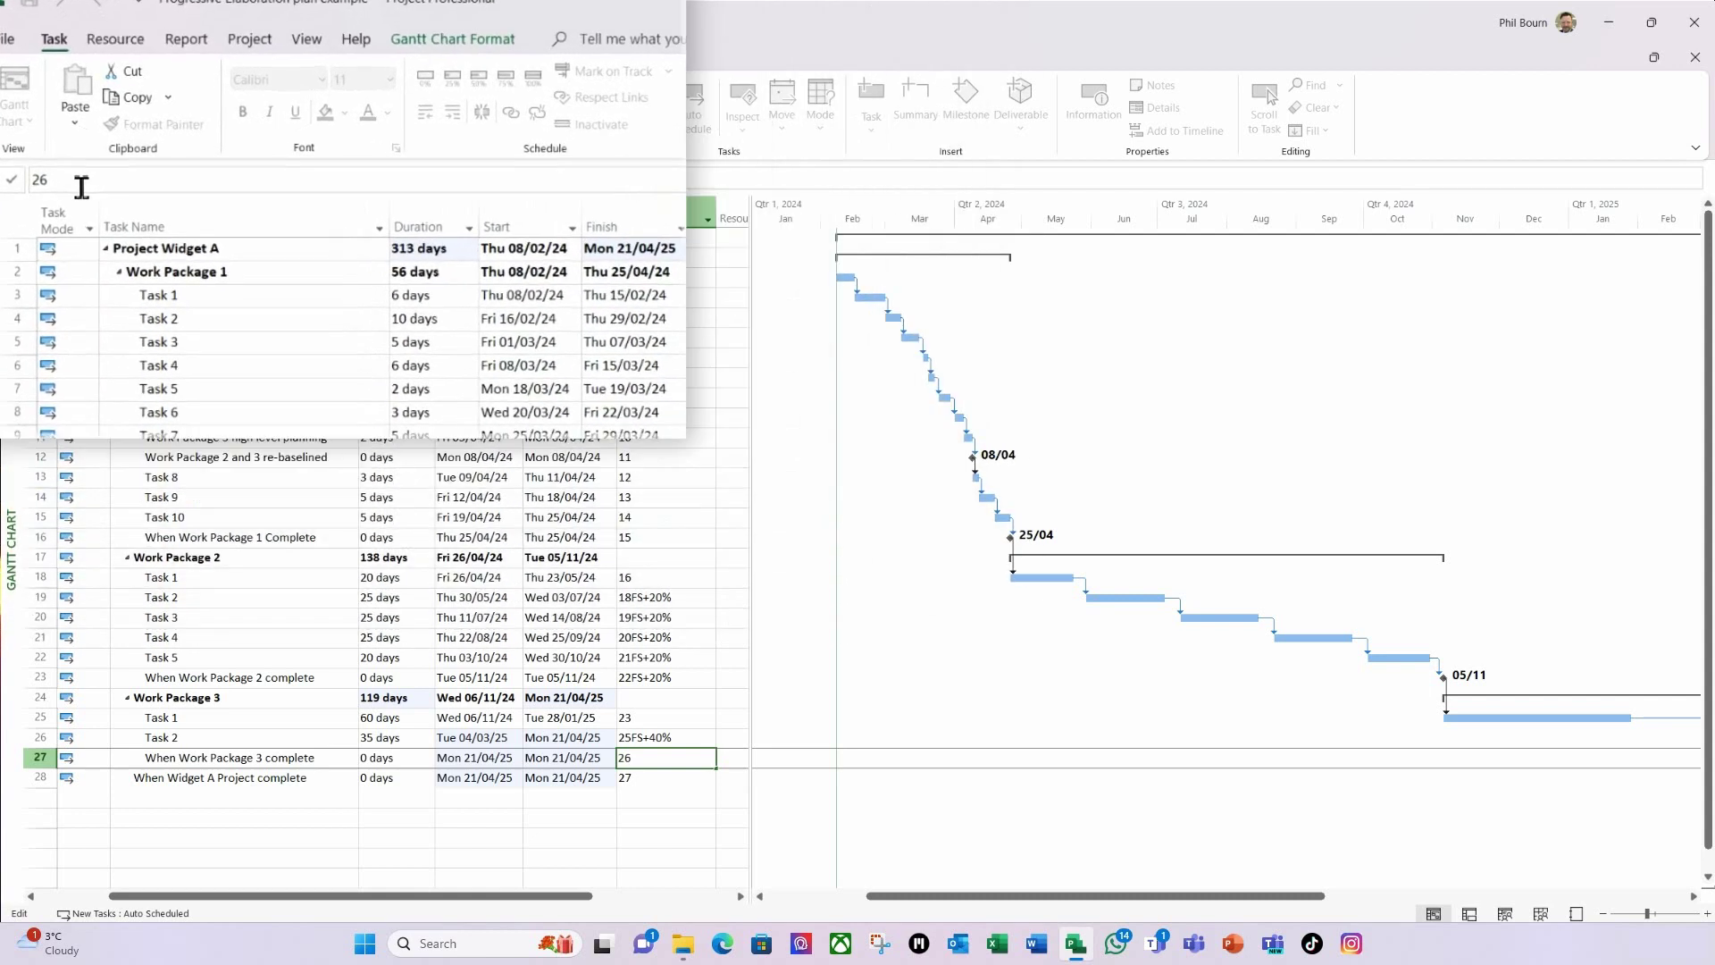
pyautogui.write('FS')
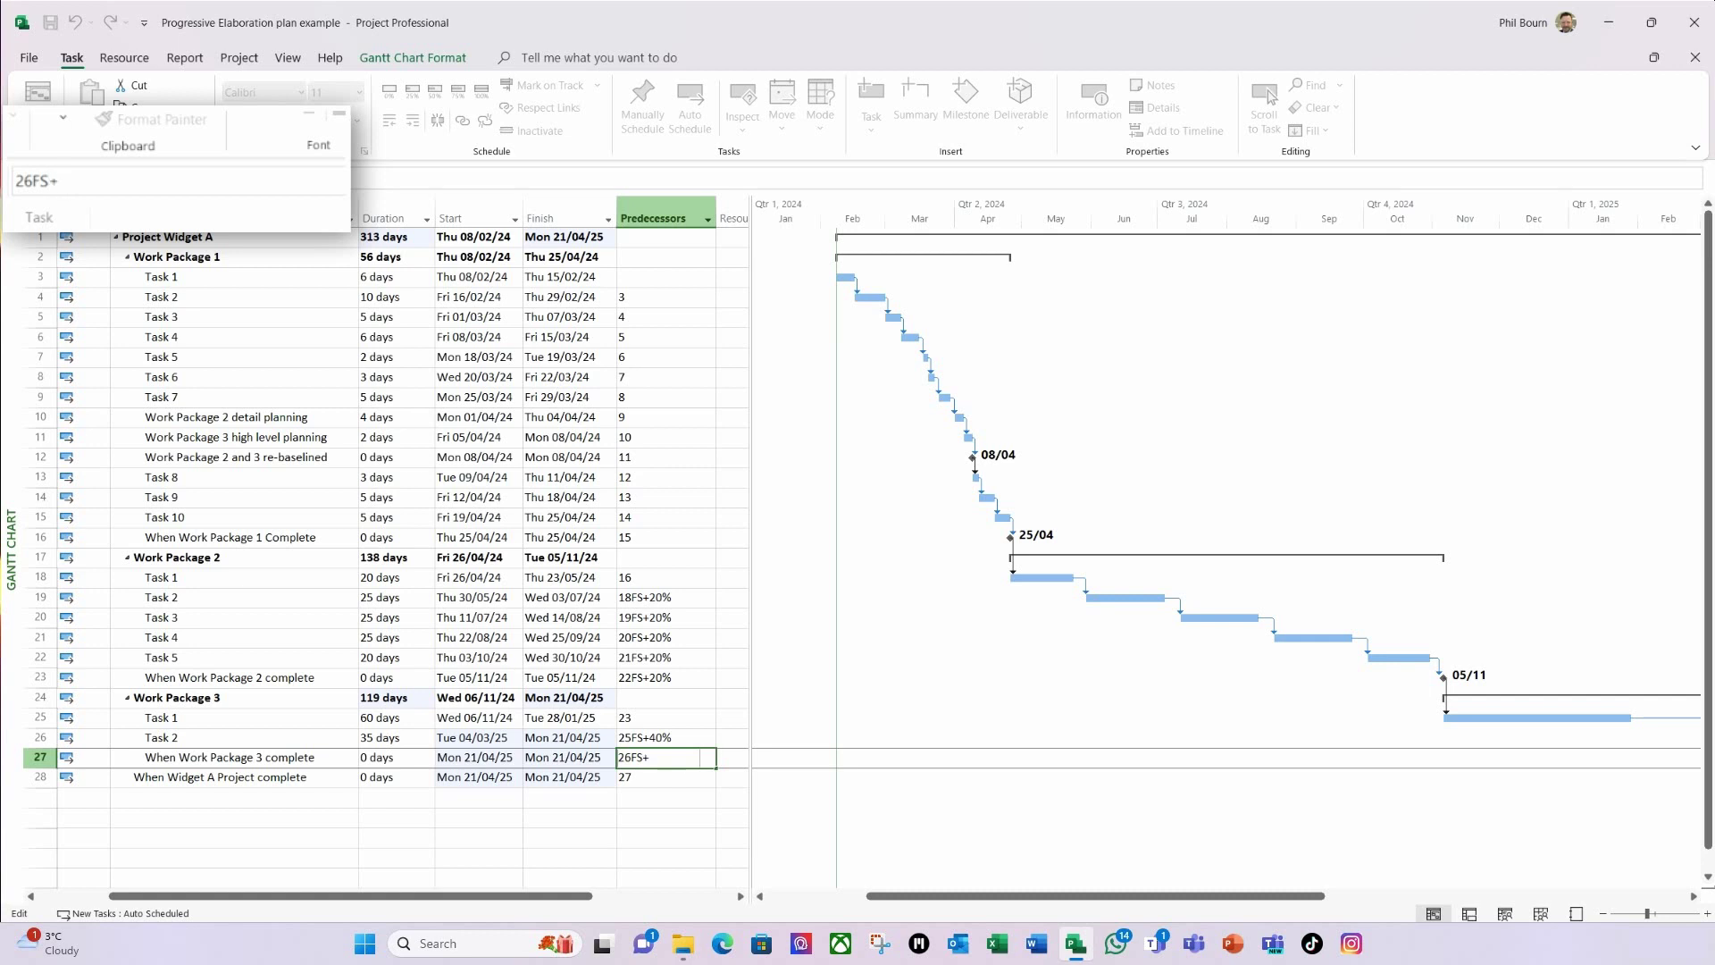
pyautogui.write('+40%')
pyautogui.press('Return')
pyautogui.write('27FS+40%')
pyautogui.press('Return')
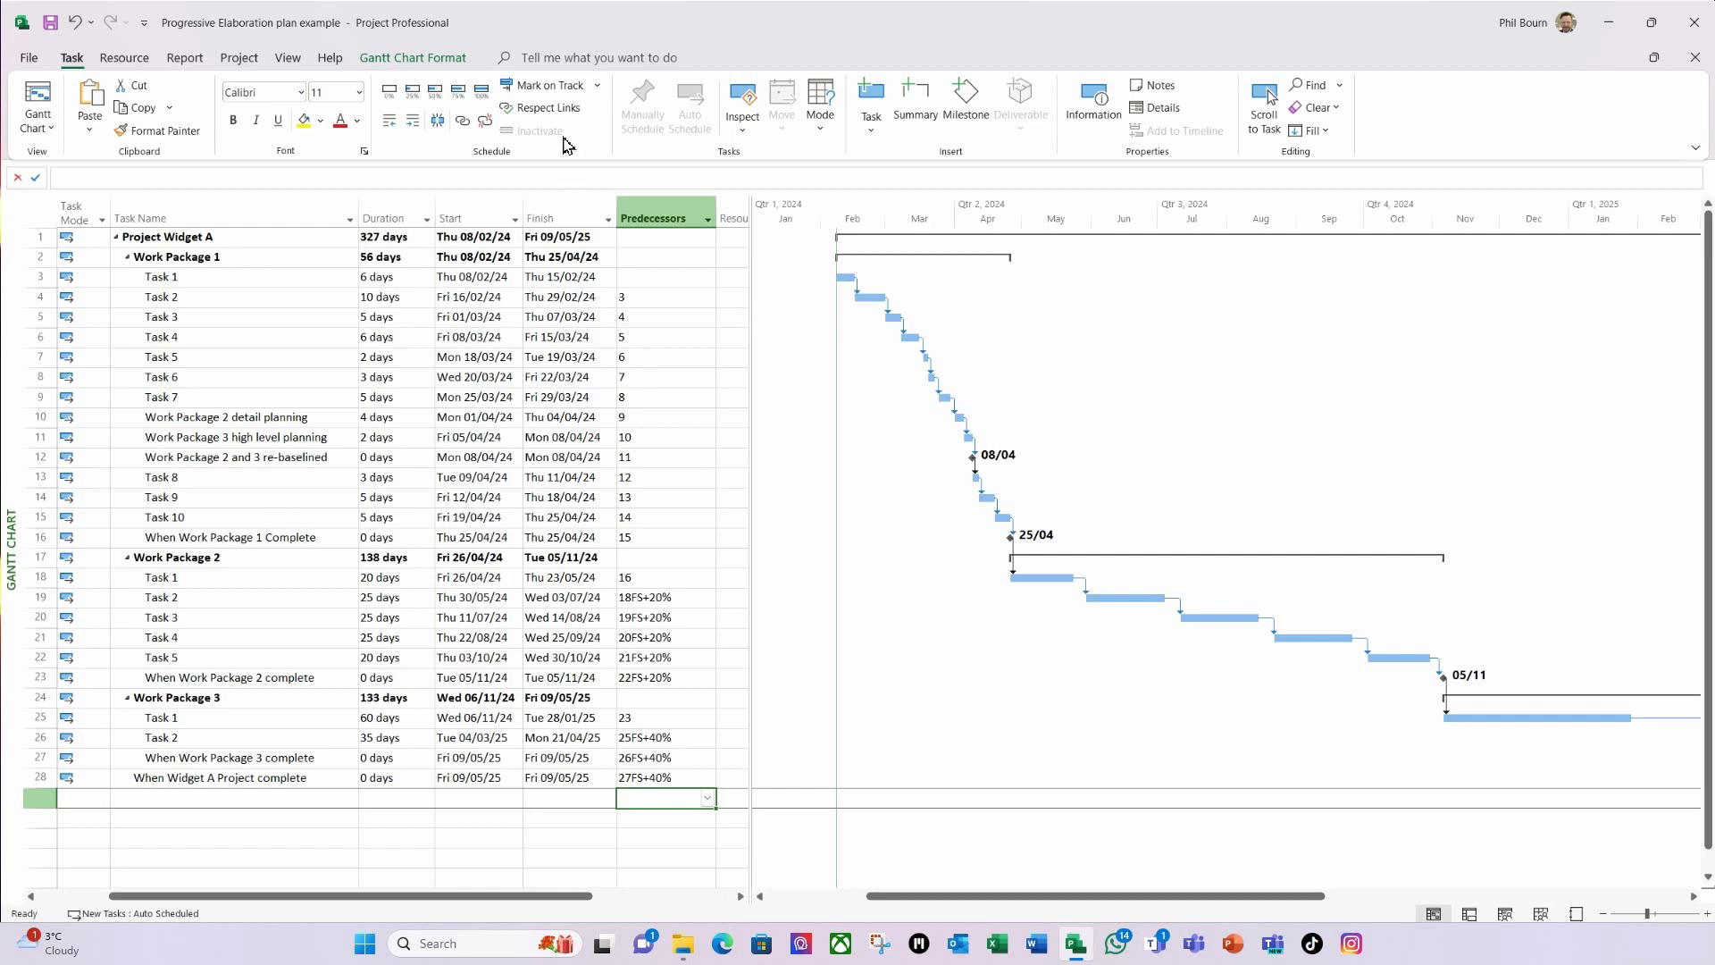
# Fit the Gantt timescale to the entire project and set the default Baseline for the entire project.
pyautogui.click(286, 57)
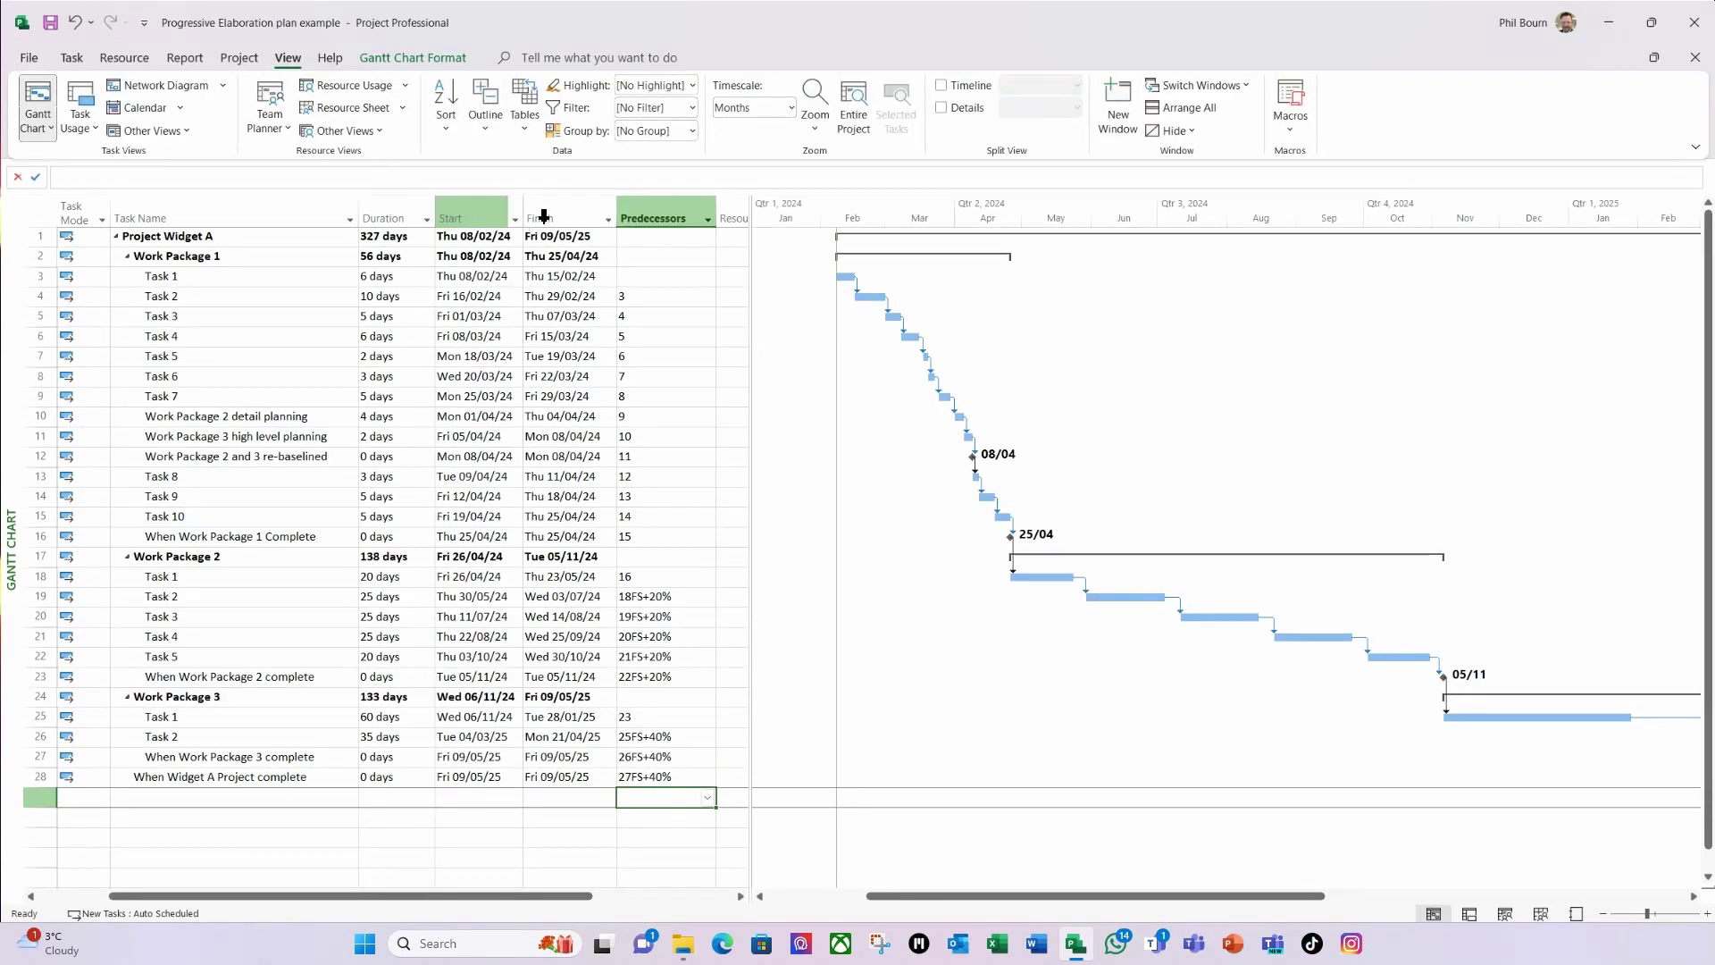
pyautogui.click(863, 132)
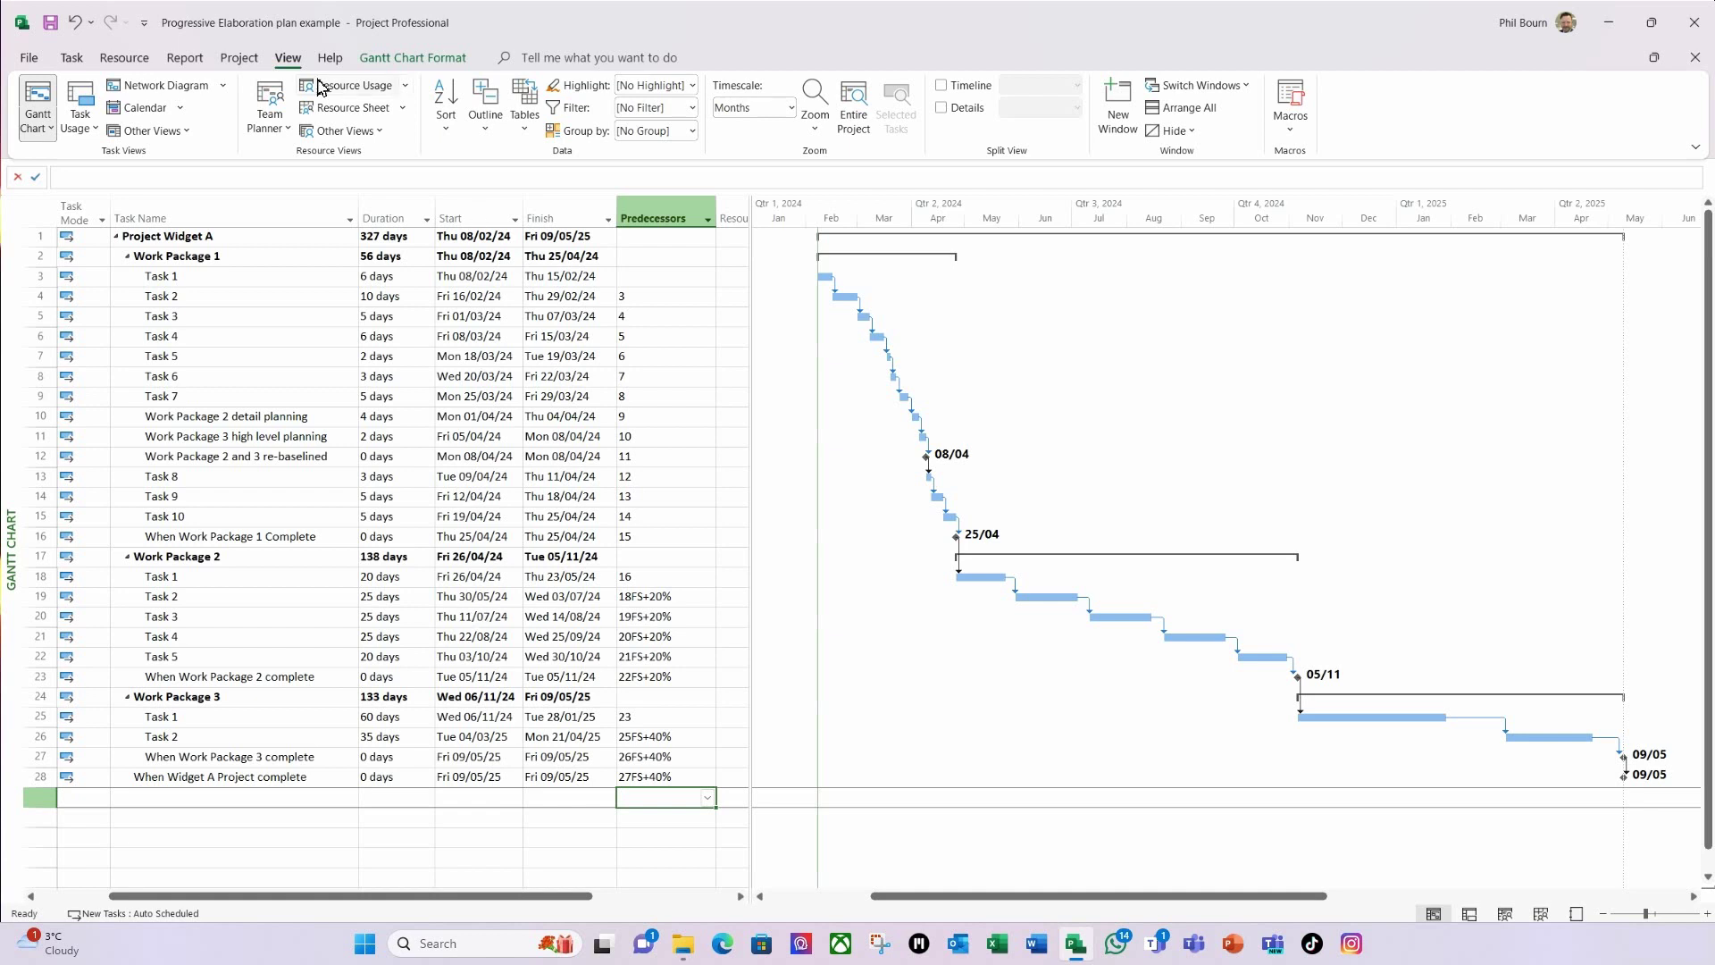
pyautogui.click(240, 59)
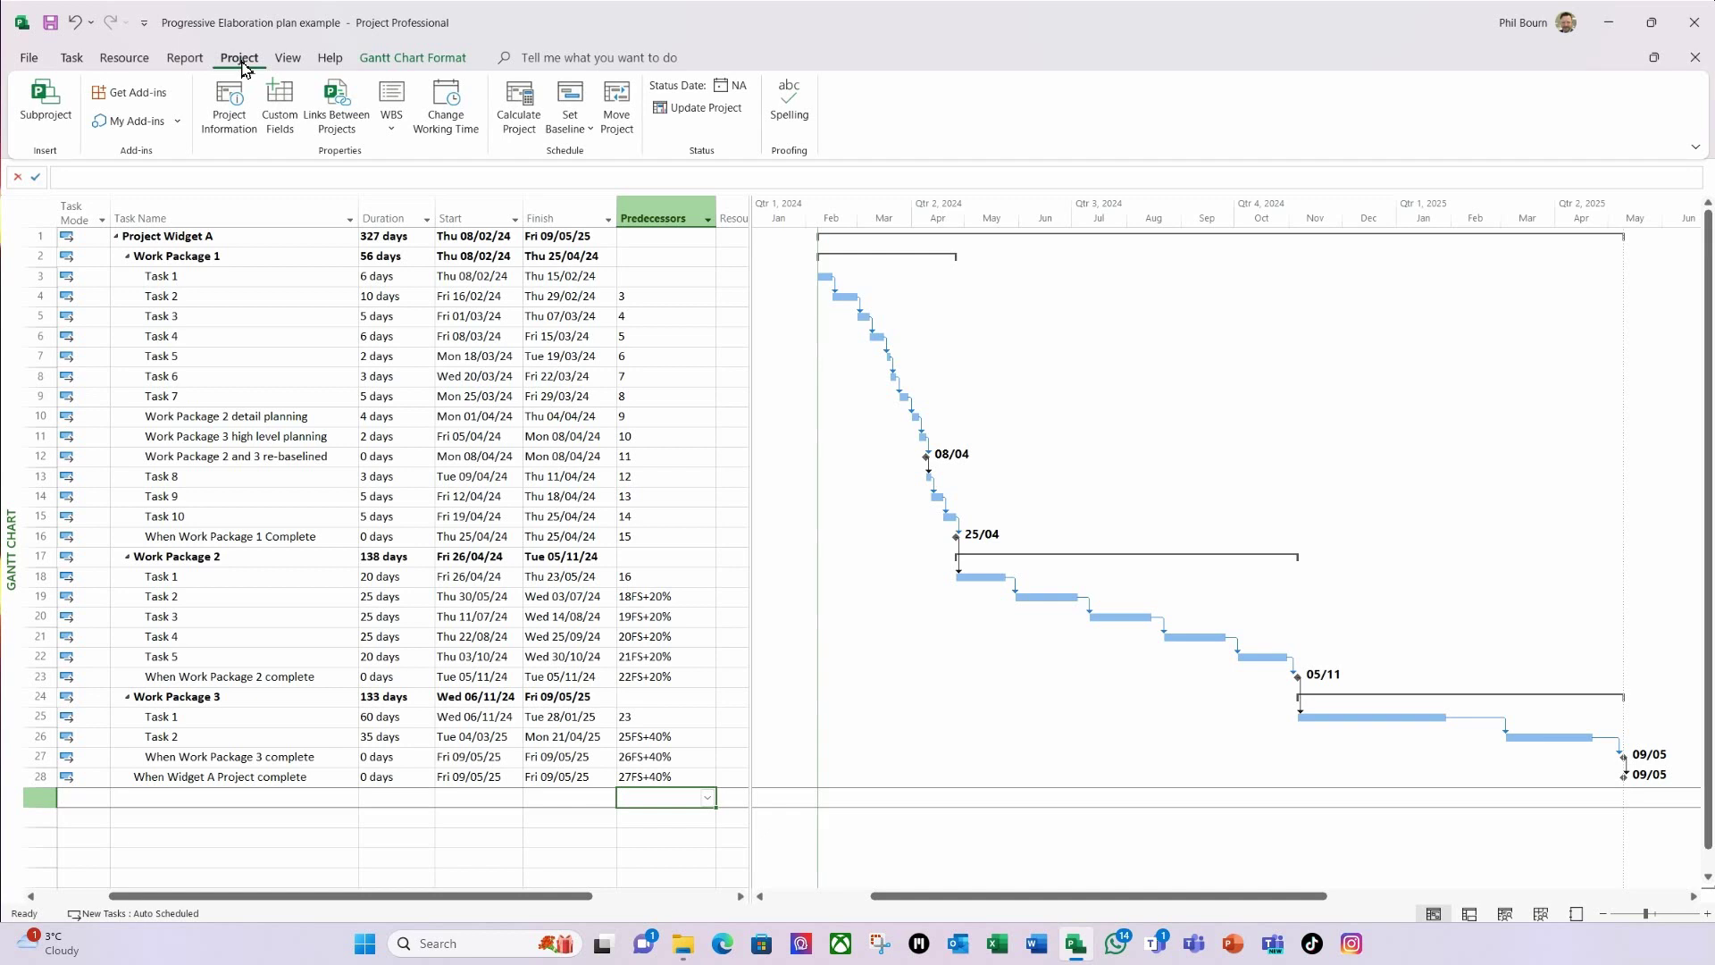
pyautogui.click(577, 132)
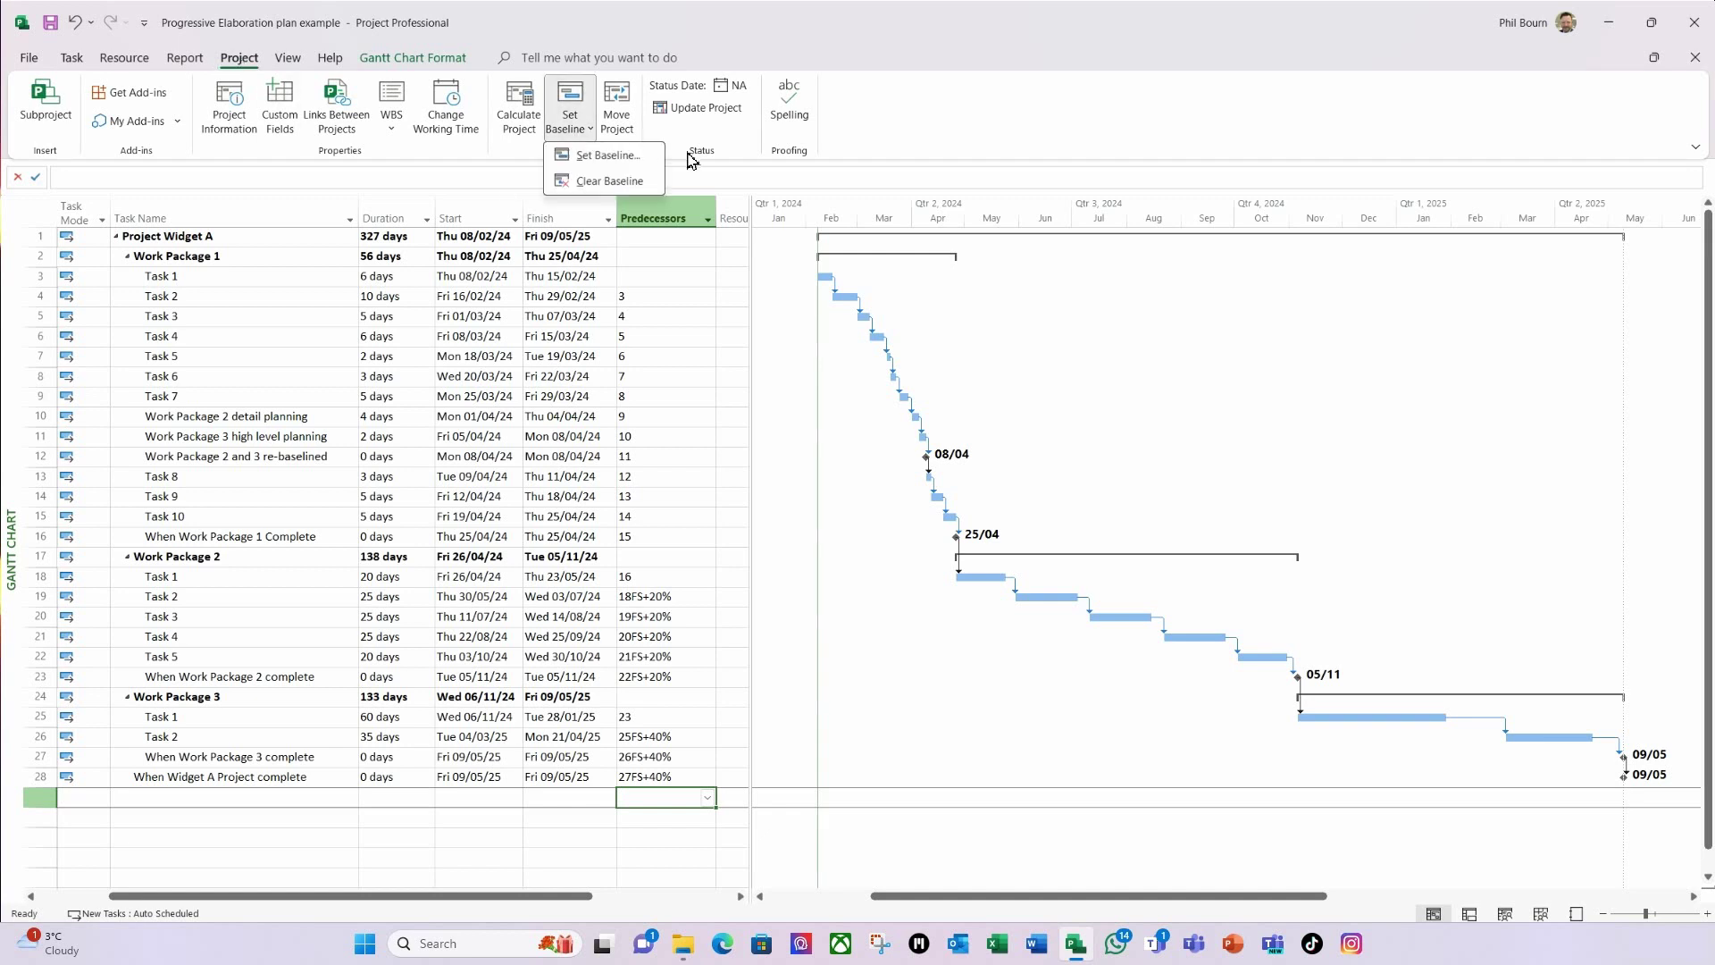
pyautogui.click(608, 156)
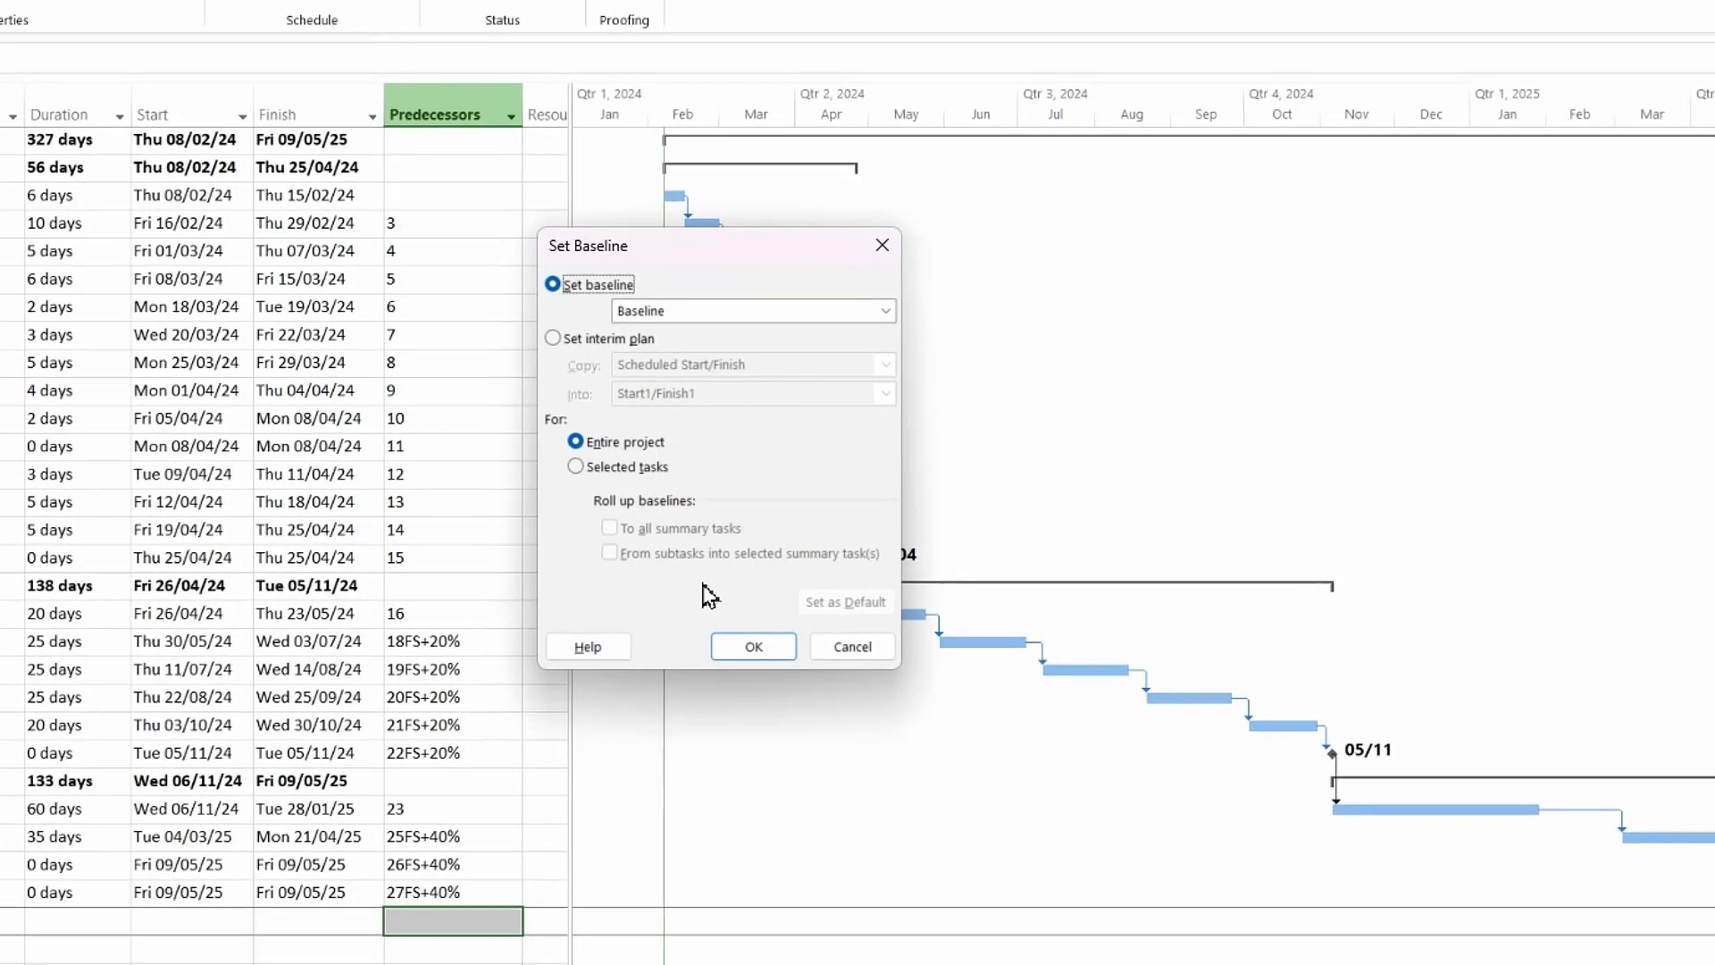
pyautogui.click(775, 647)
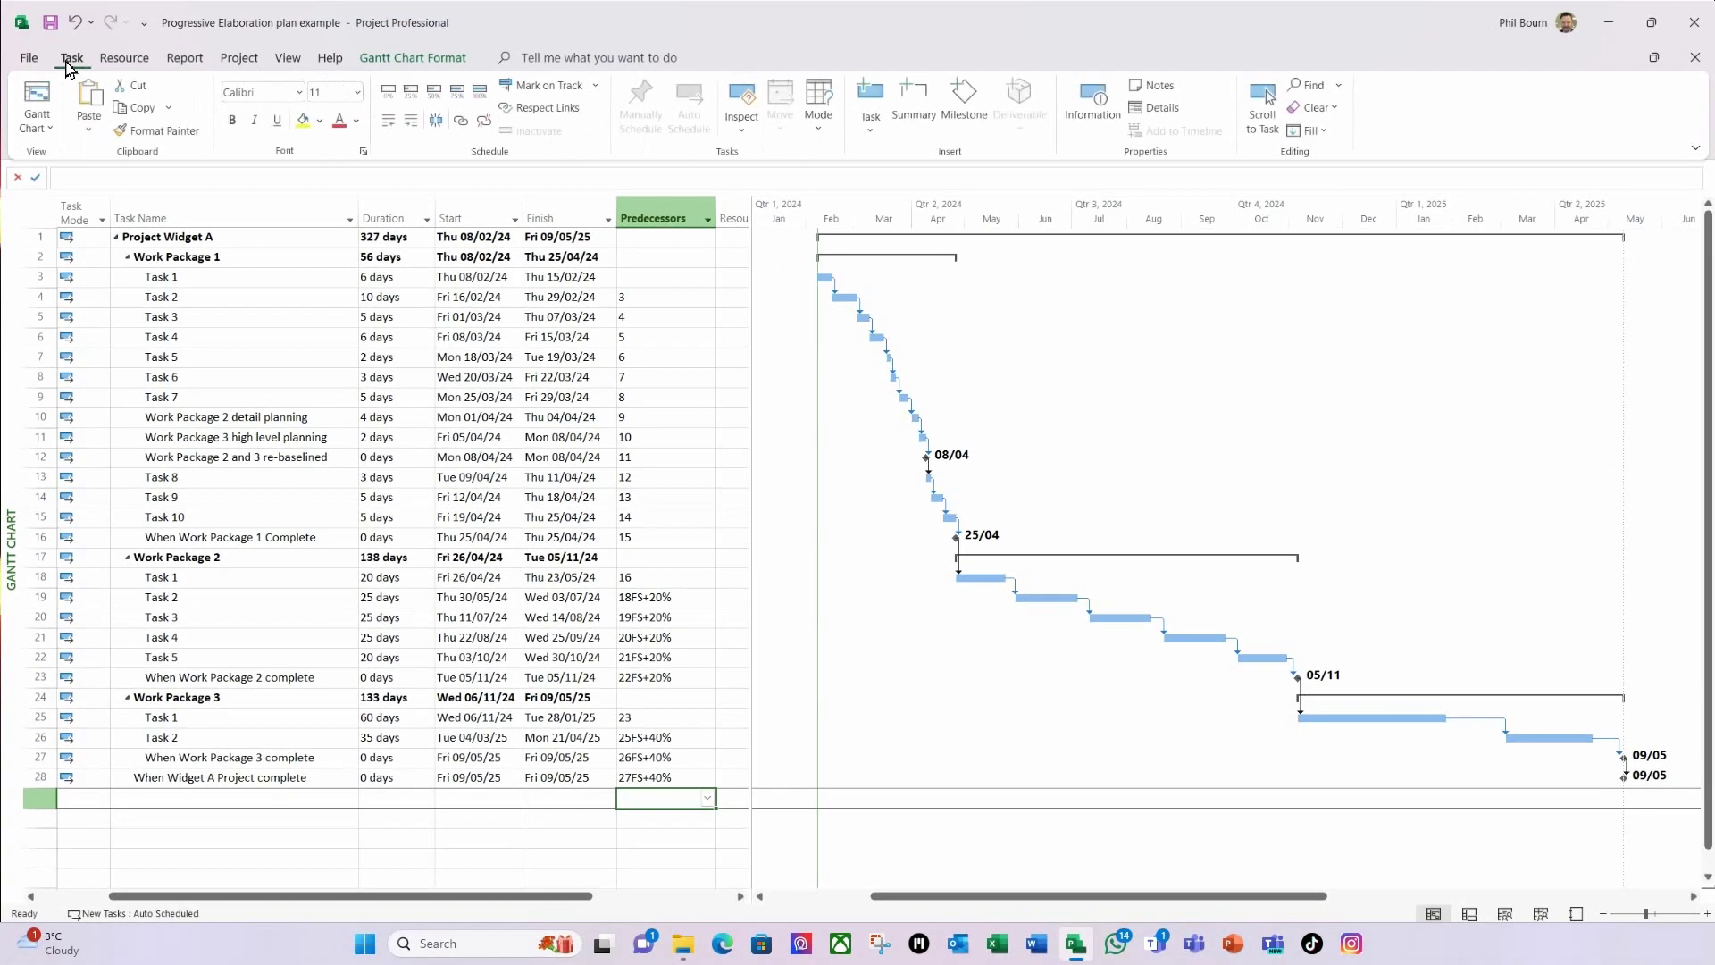
# Switch to the Tracking Gantt view with its timescale fitted to the entire project.
pyautogui.click(52, 130)
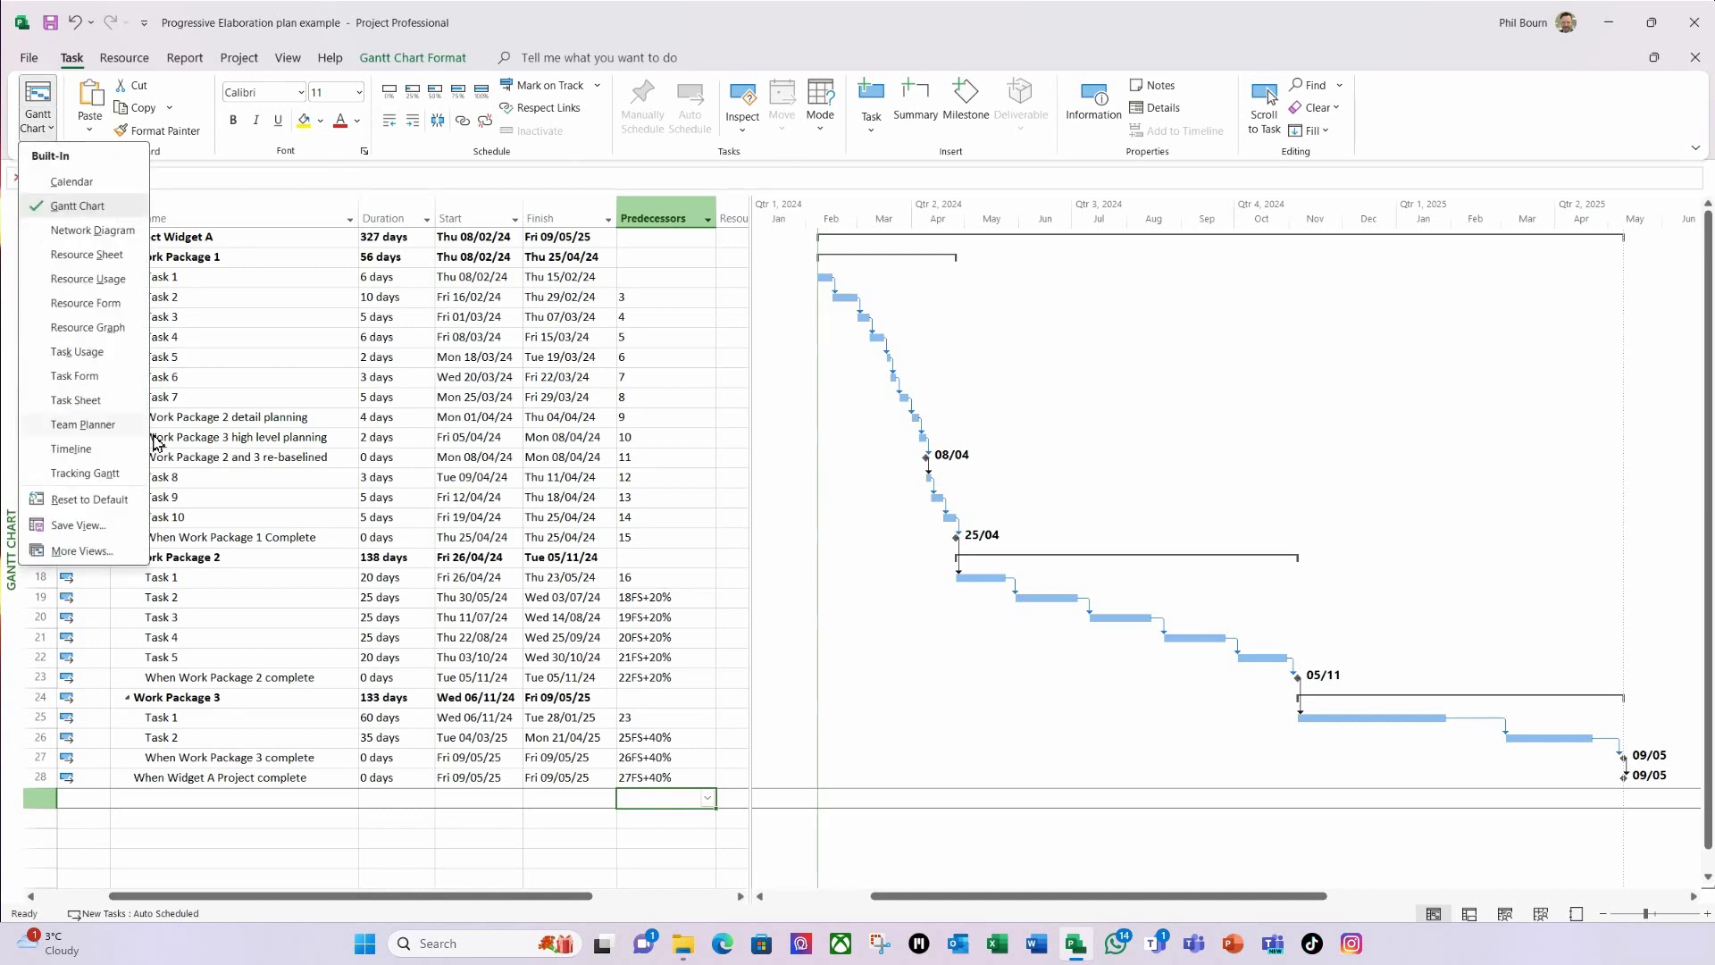
pyautogui.click(85, 474)
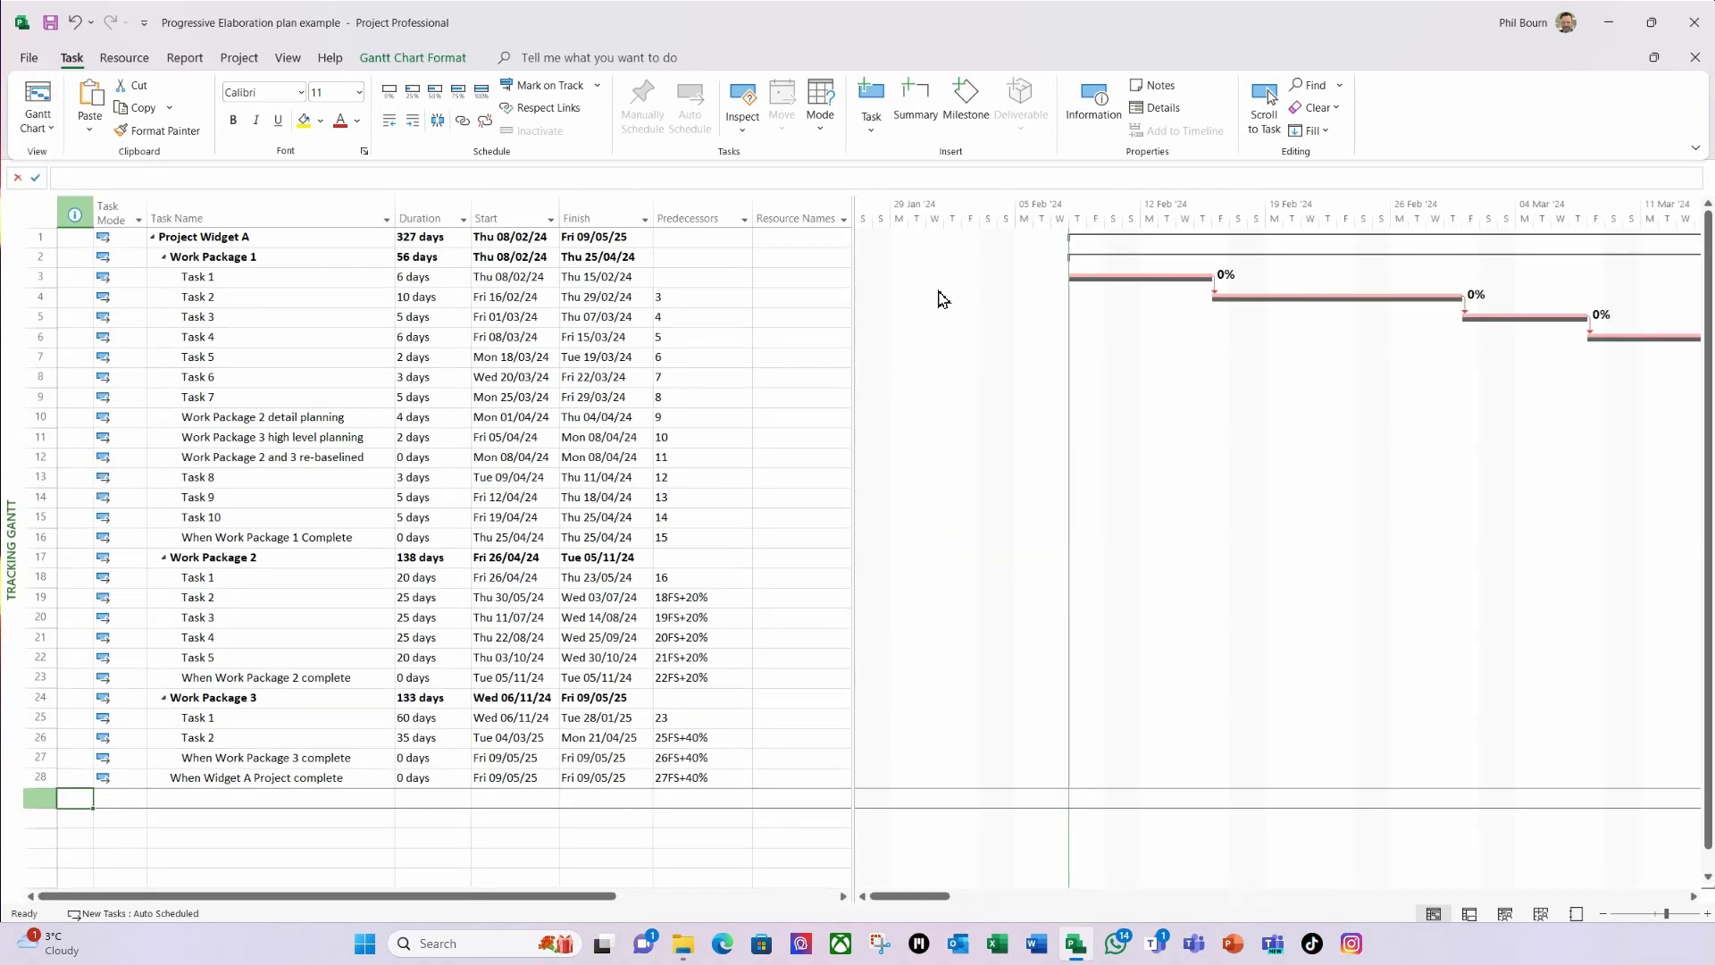
pyautogui.click(298, 60)
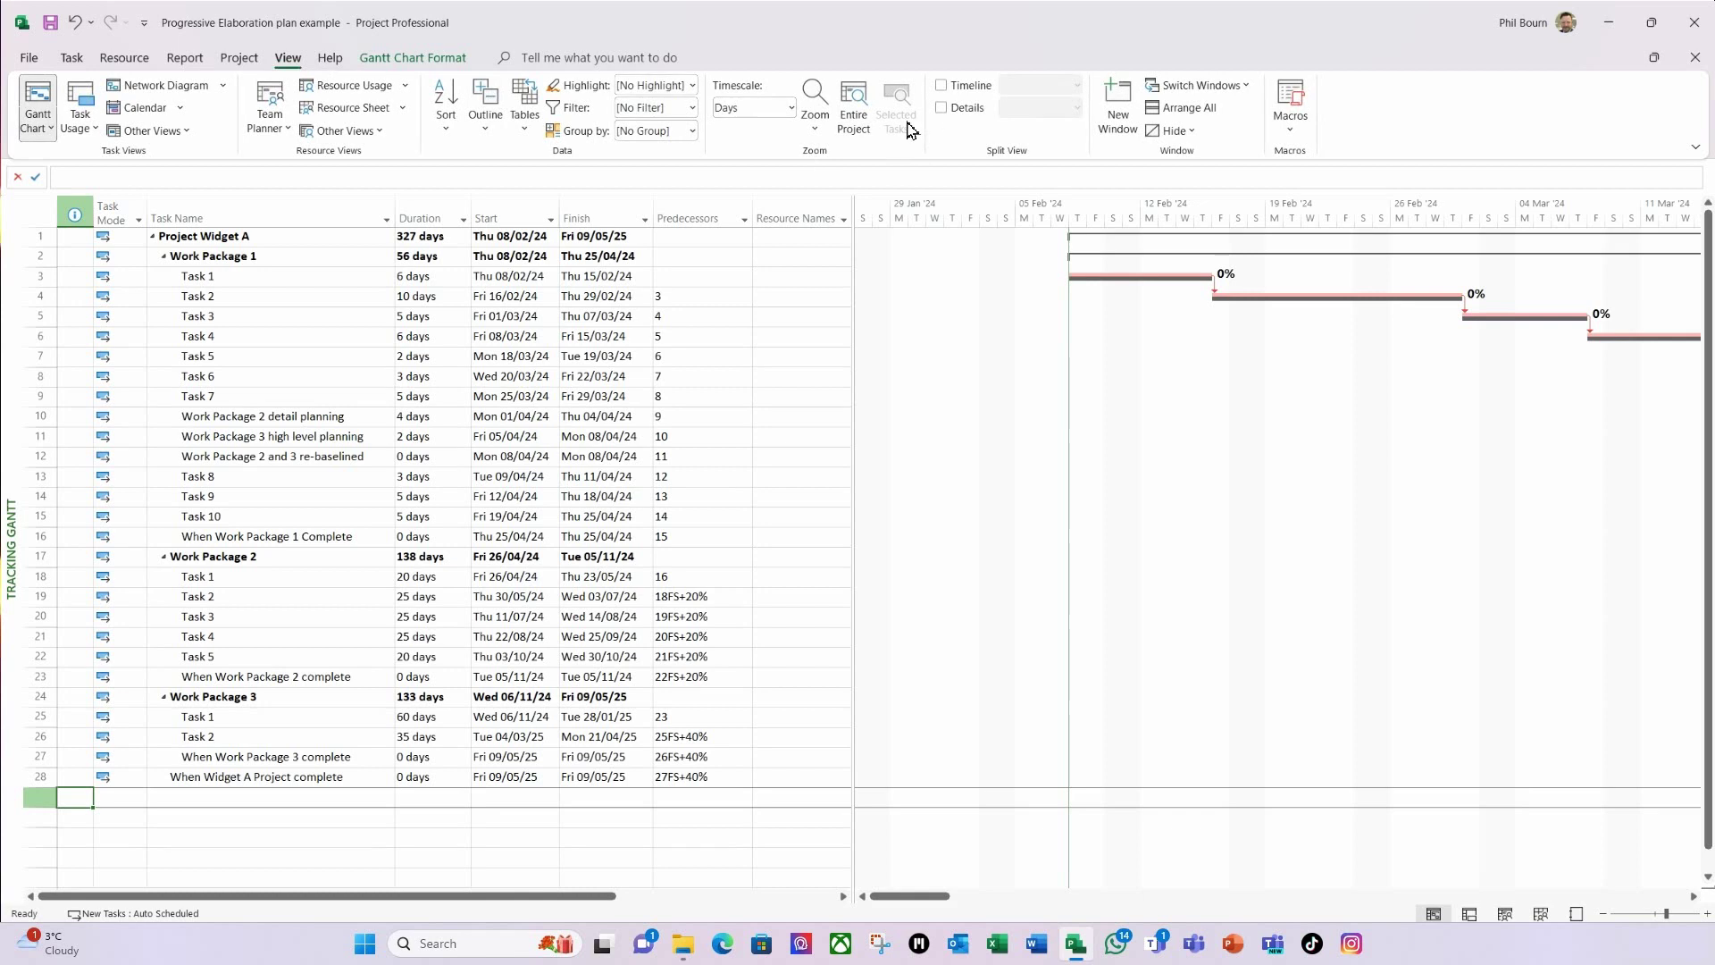
pyautogui.click(852, 121)
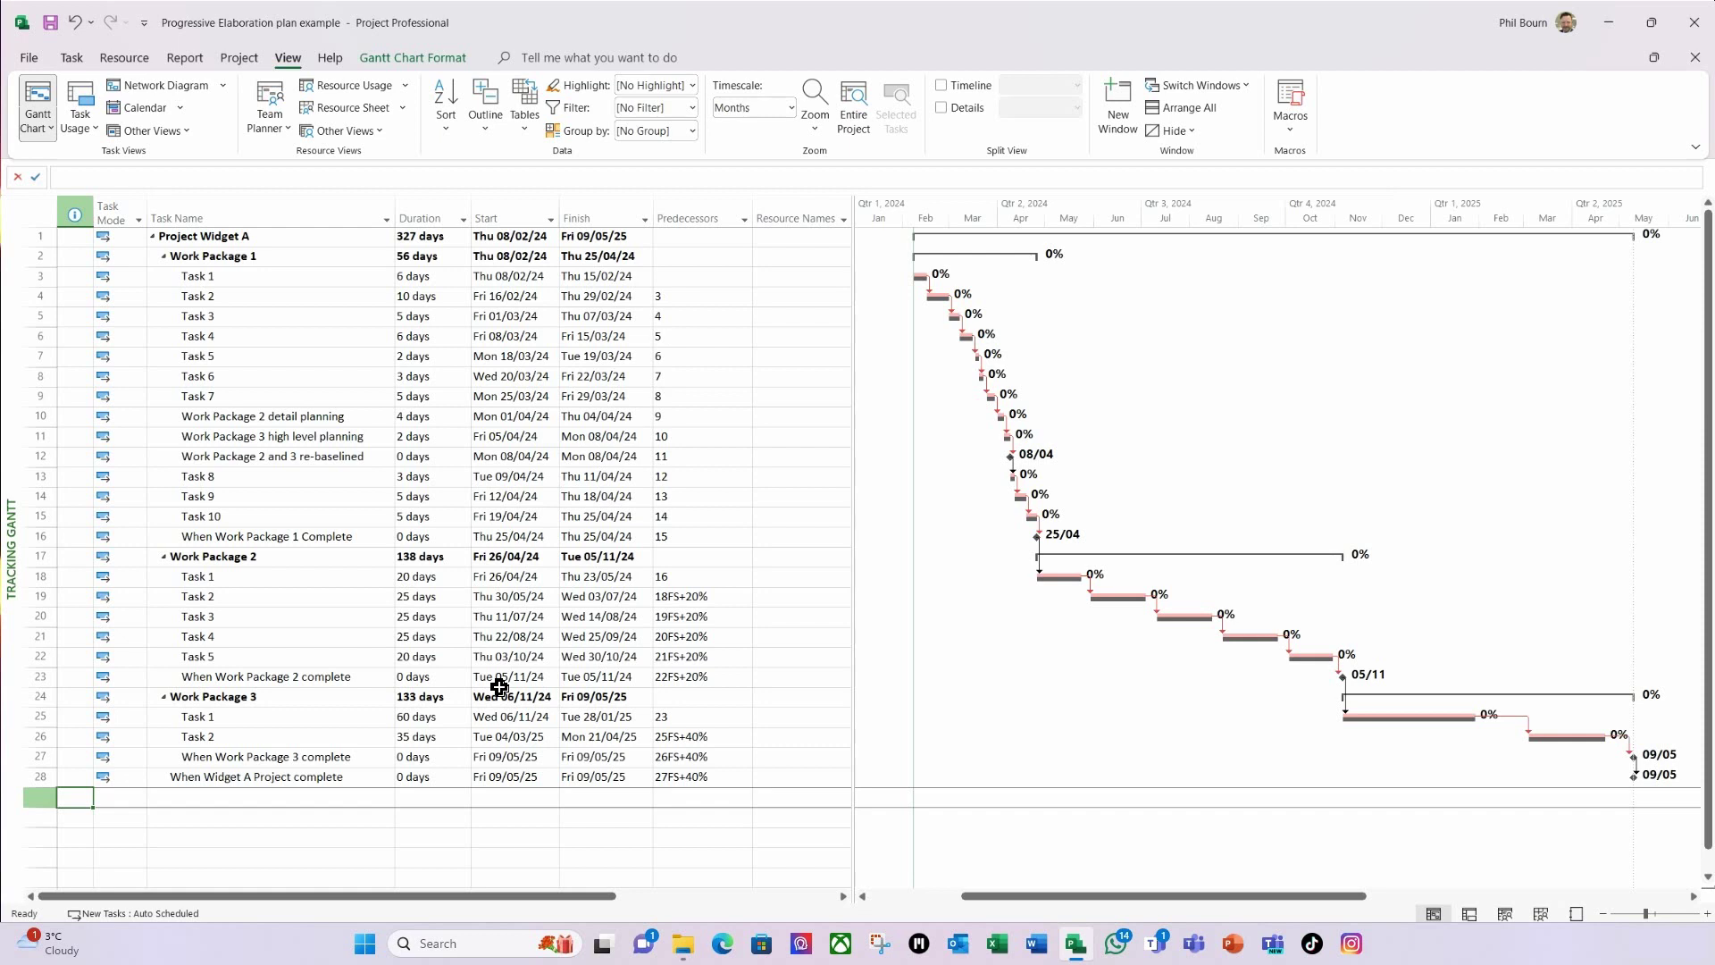
# Set a deadline of 25/04/24 on the When Work Package 1 Complete milestone.
pyautogui.click(273, 541)
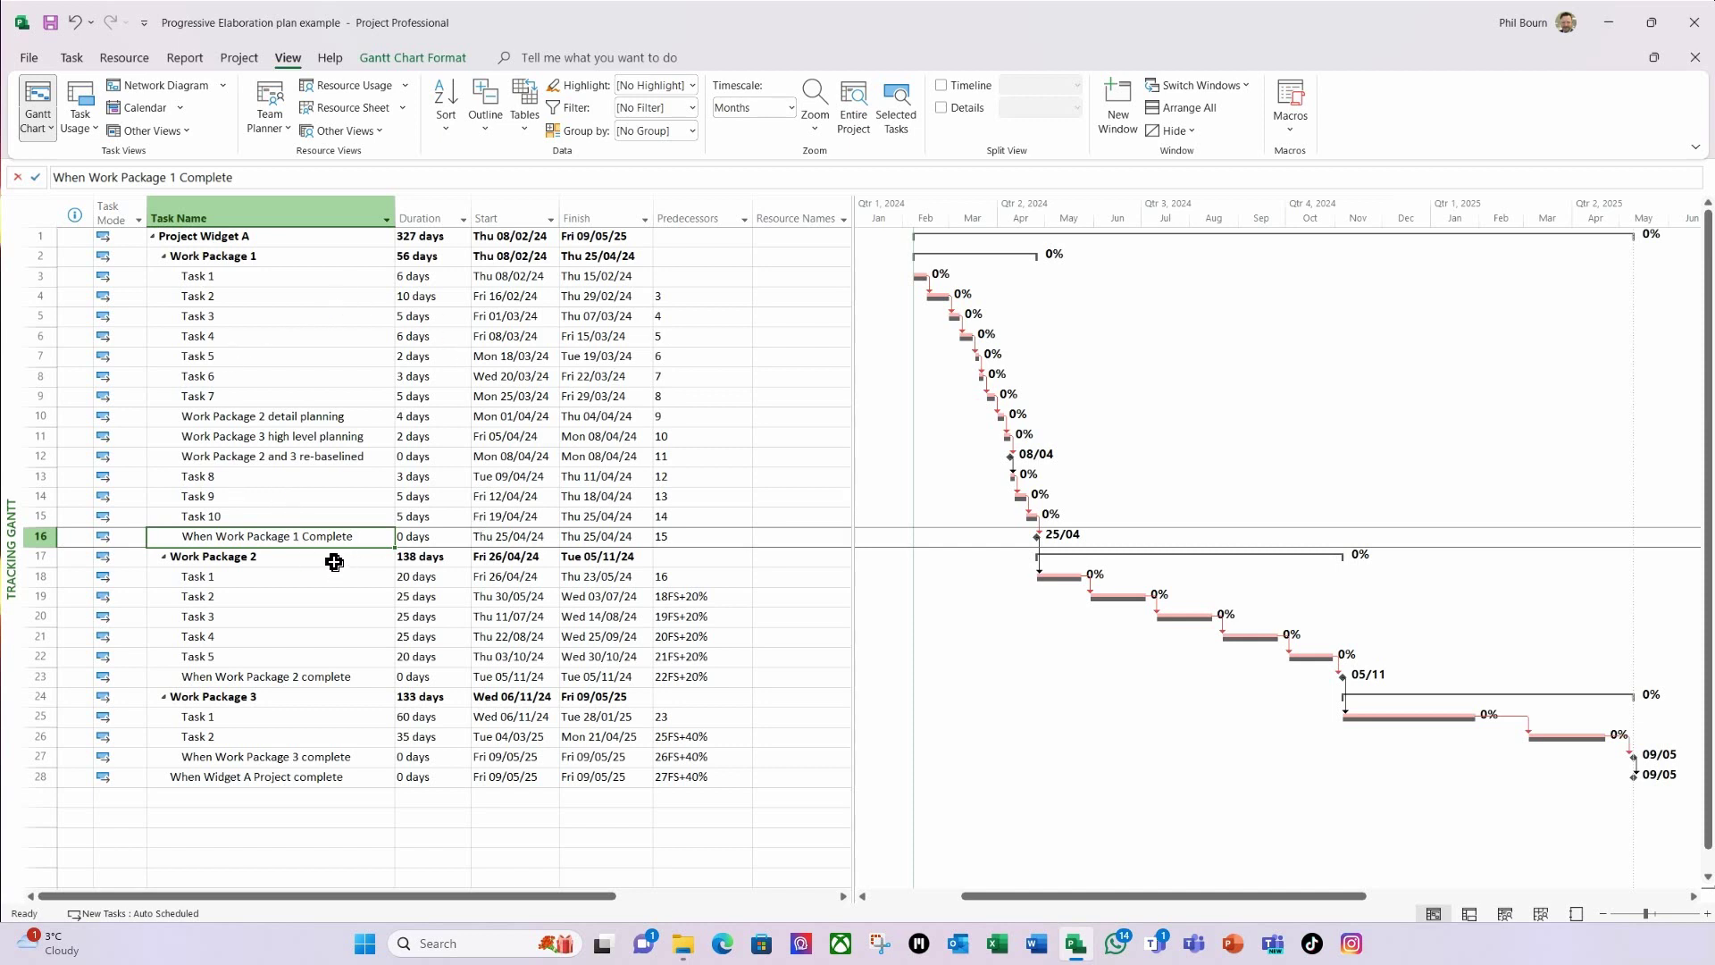
pyautogui.doubleClick(295, 537)
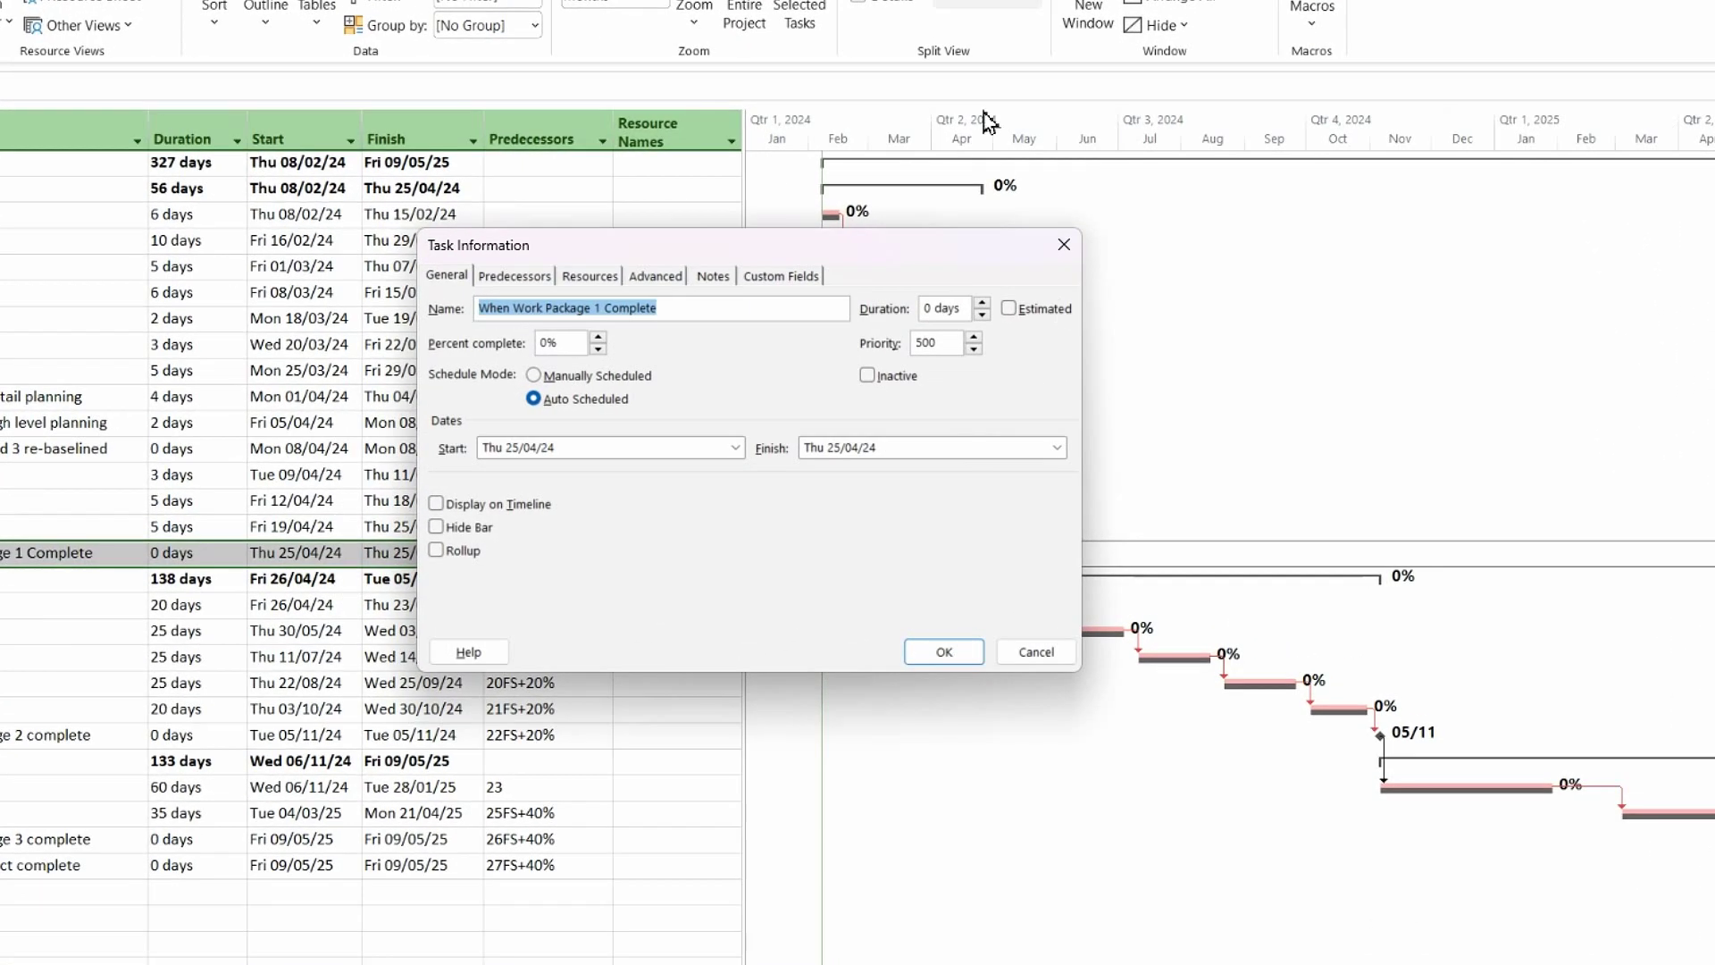
pyautogui.click(663, 276)
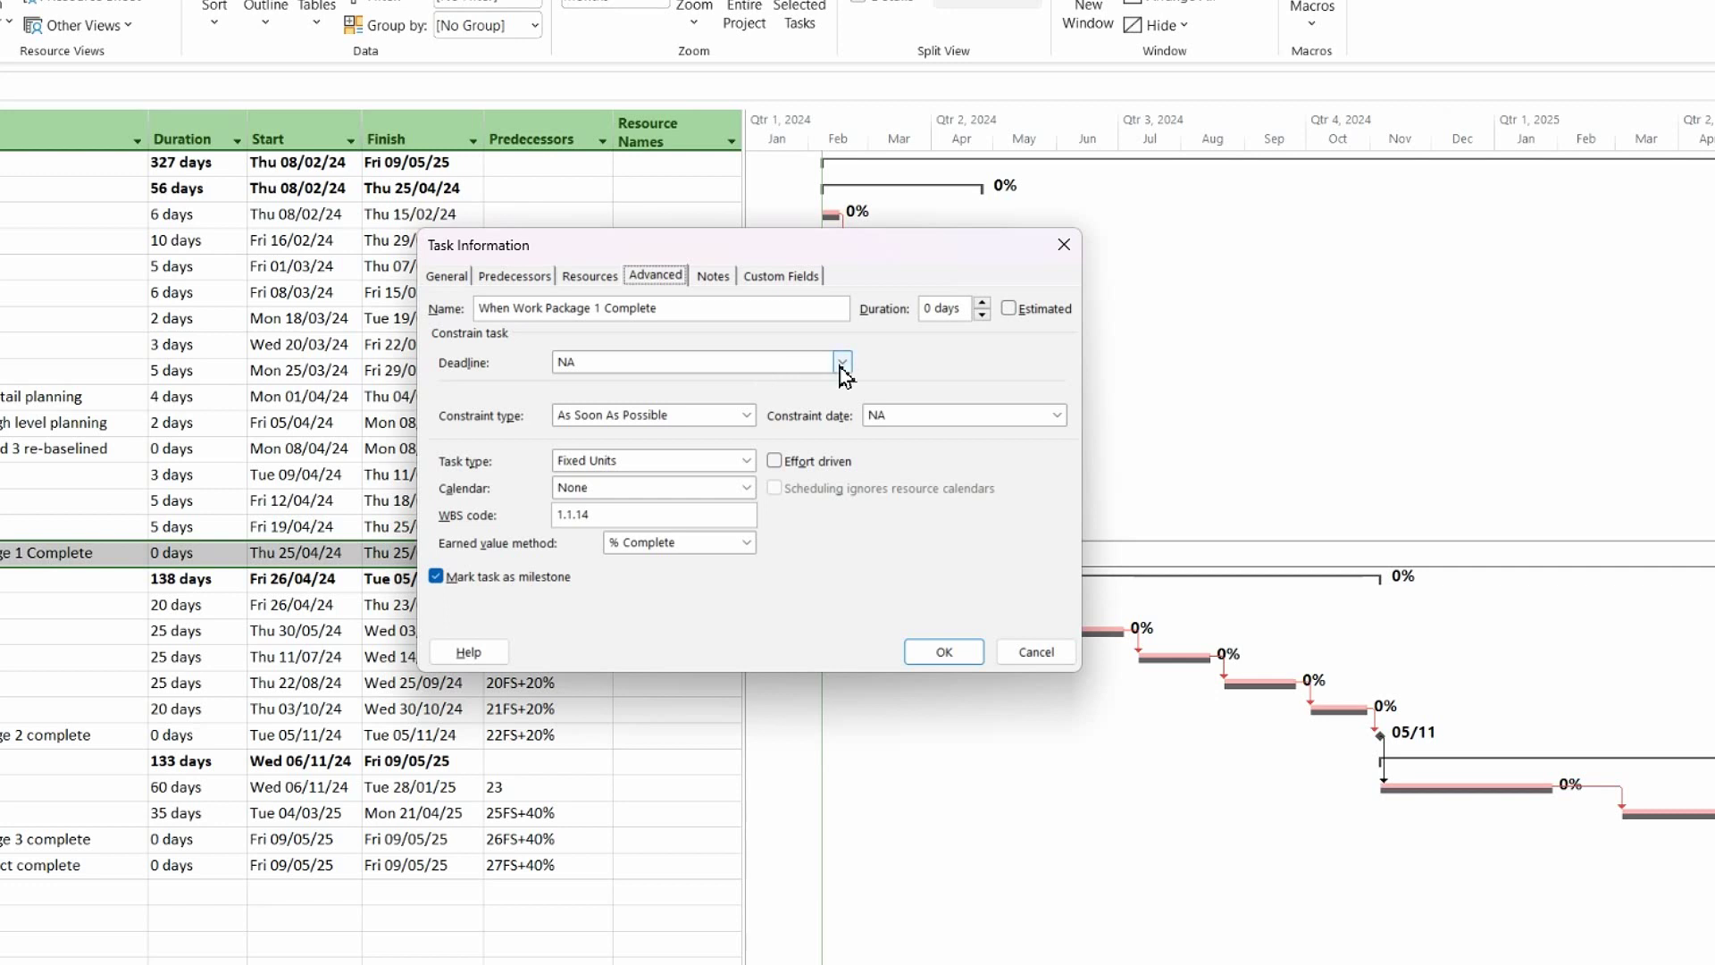
pyautogui.click(747, 368)
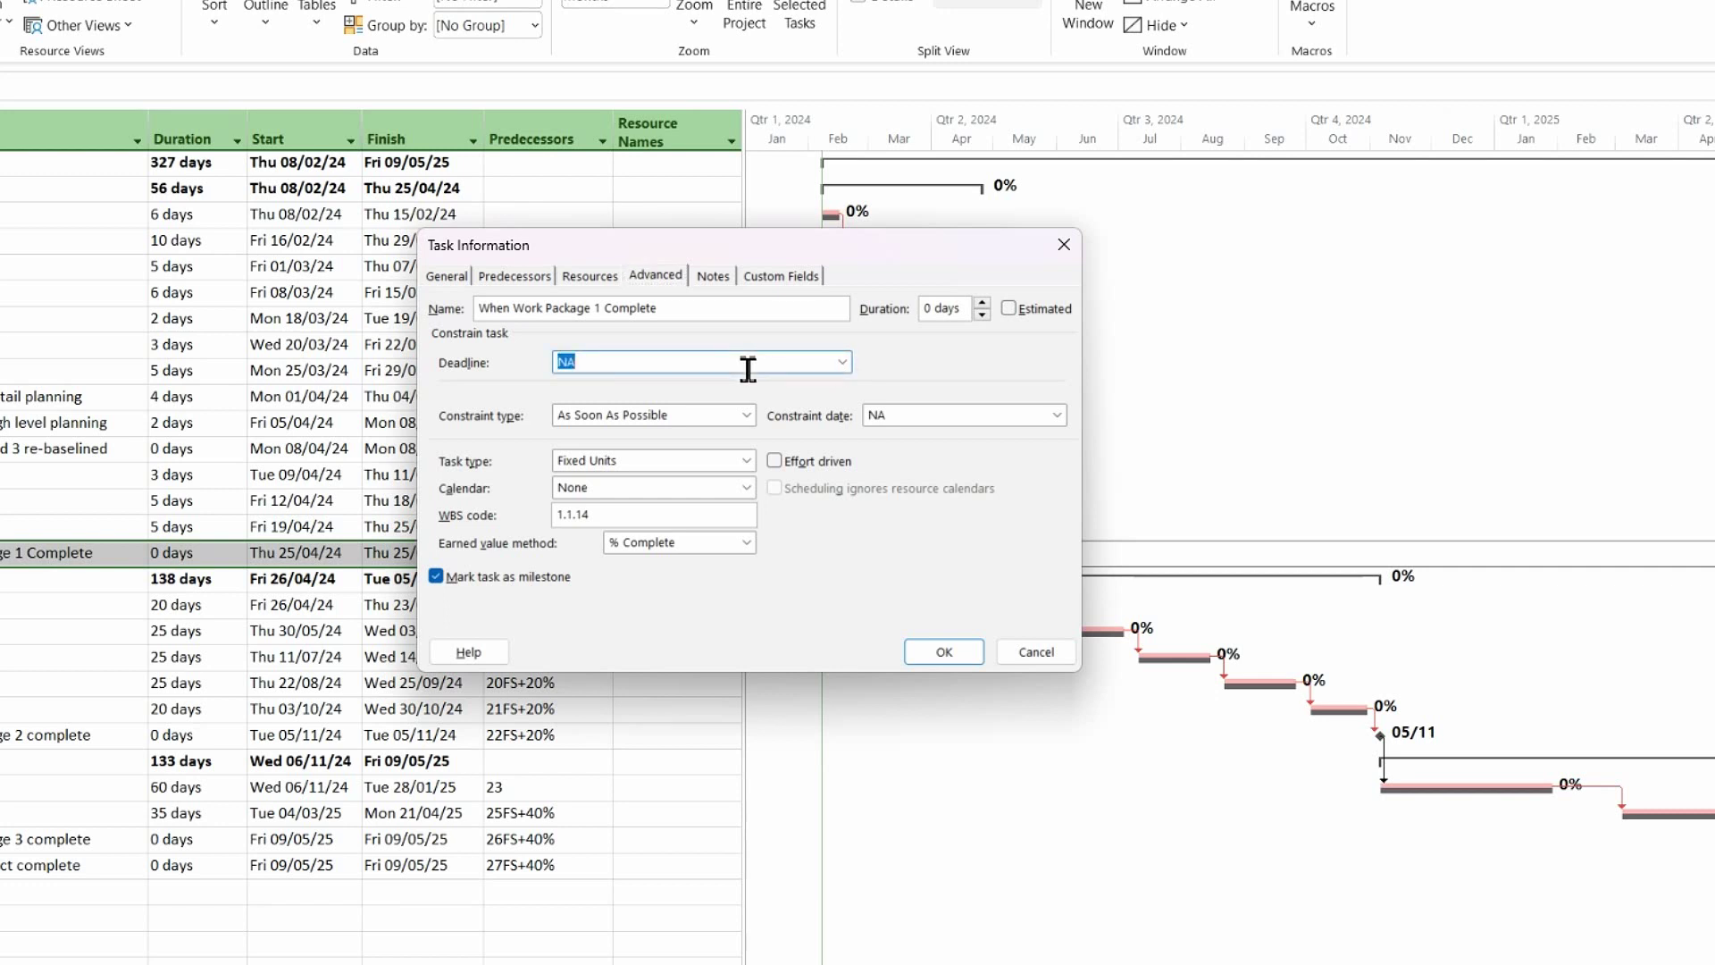
pyautogui.write('25/04/24')
pyautogui.press('Return')
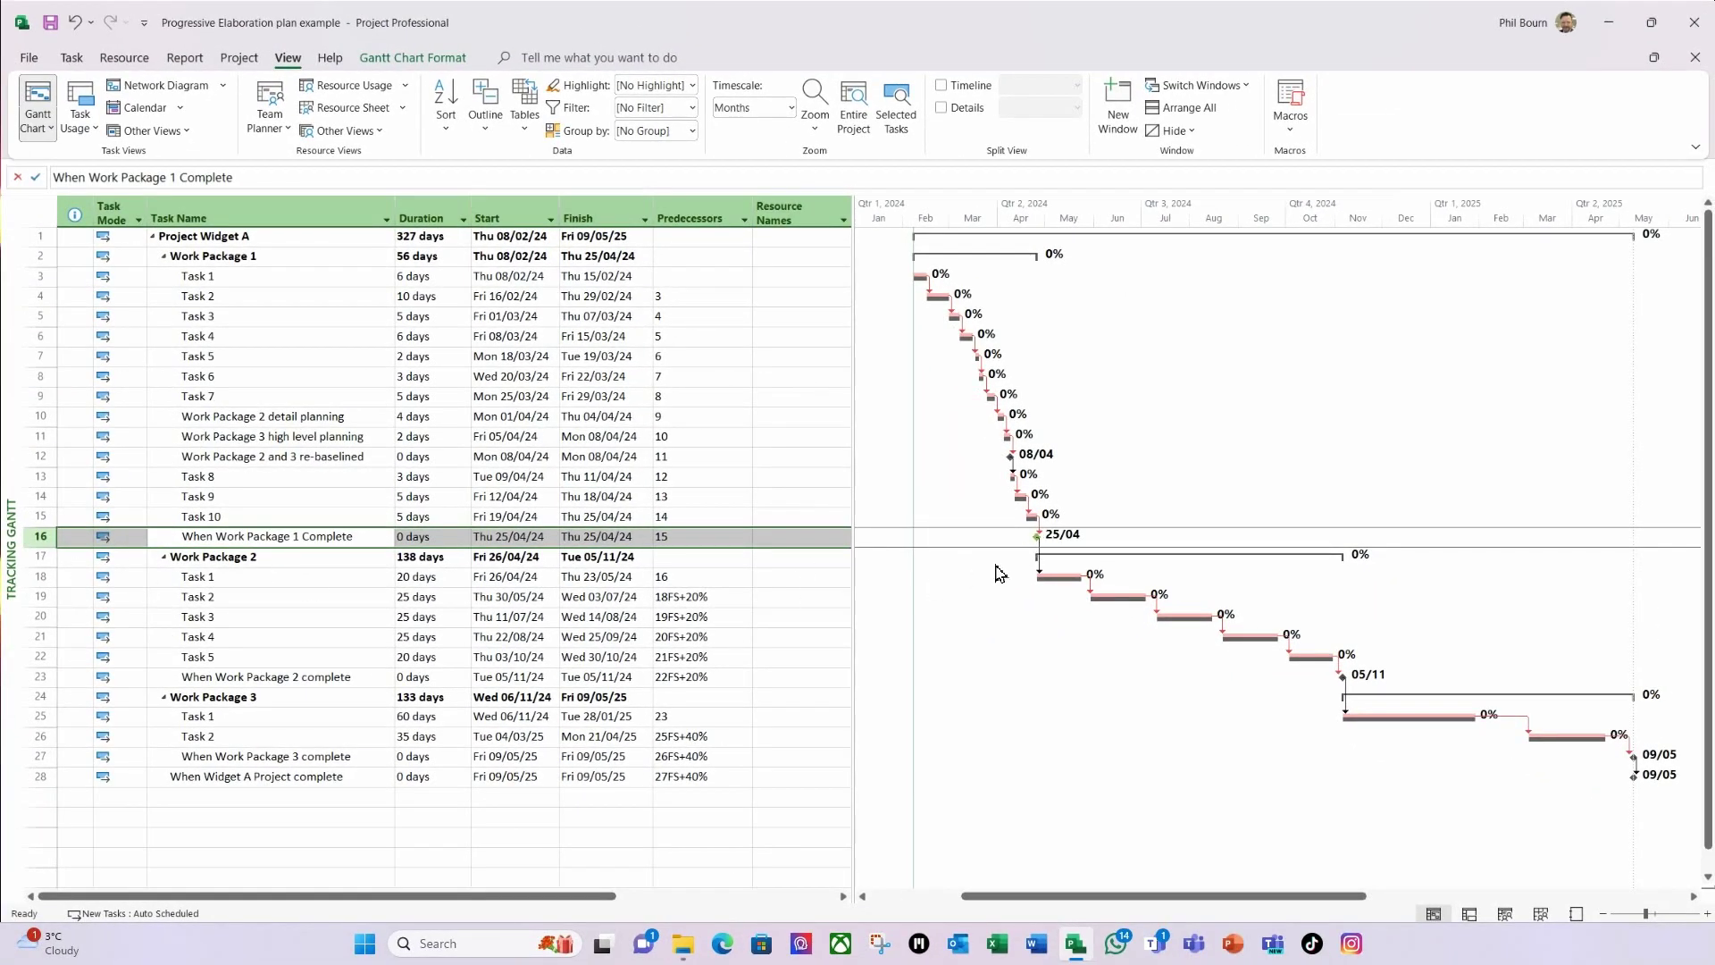
# Set a deadline of 08/11/2024 on the When Work Package 2 complete milestone.
pyautogui.moveTo(1042, 554)
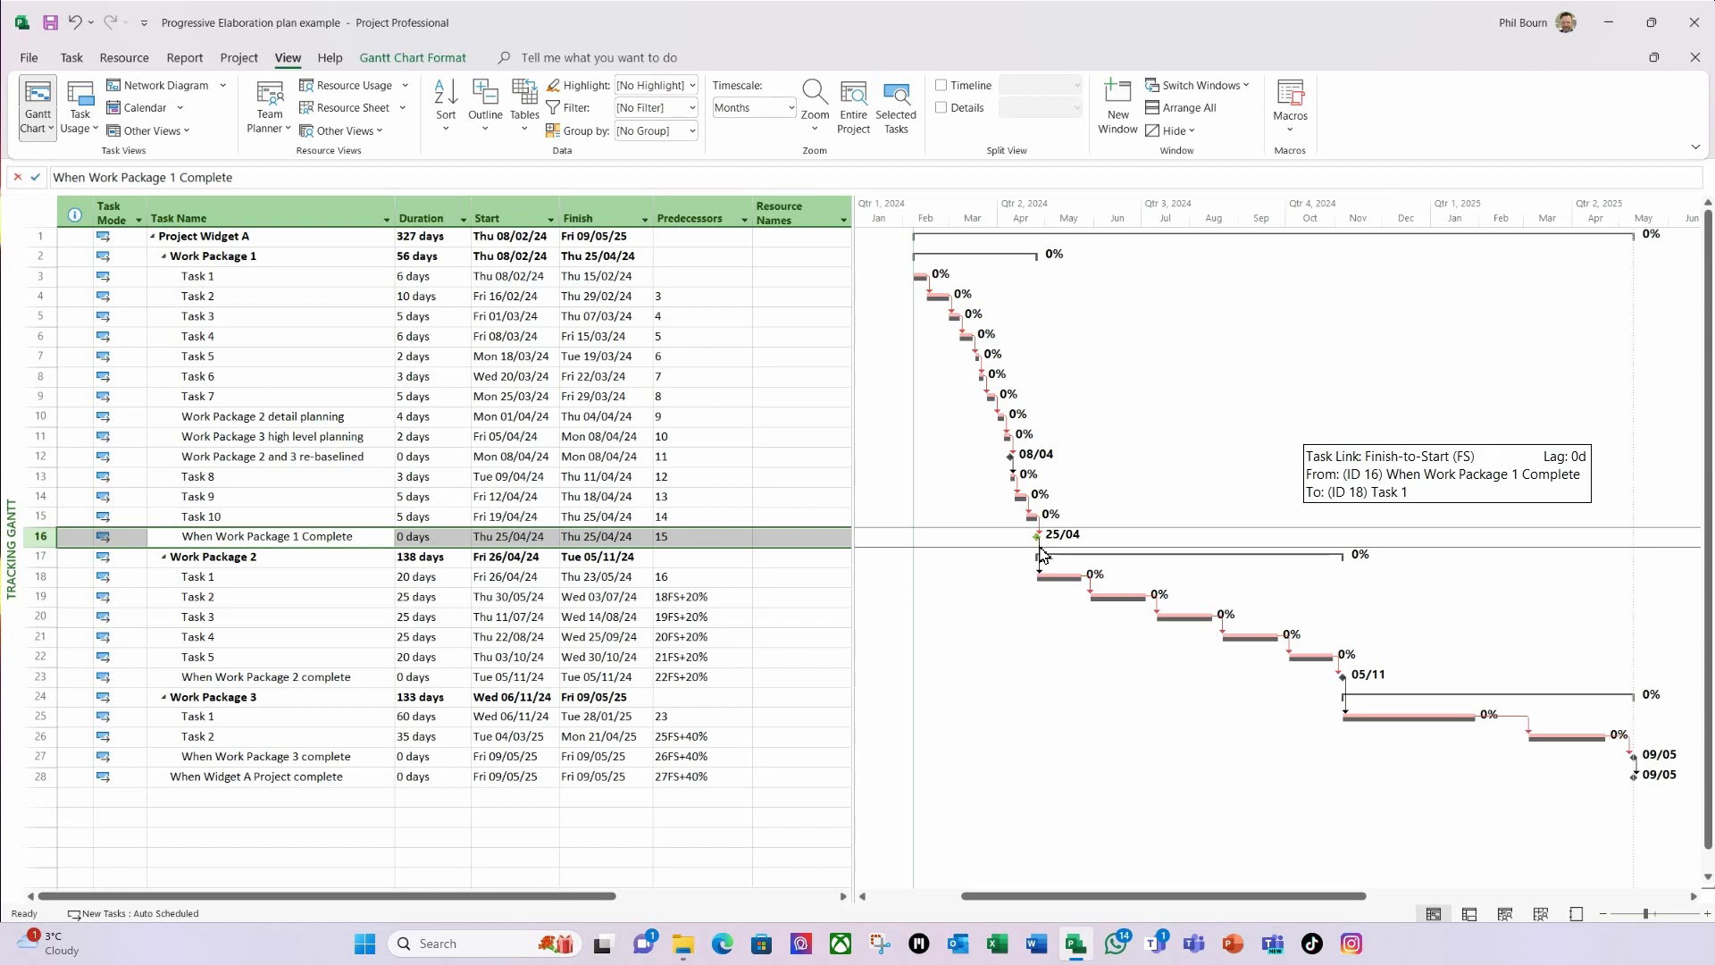
pyautogui.click(321, 677)
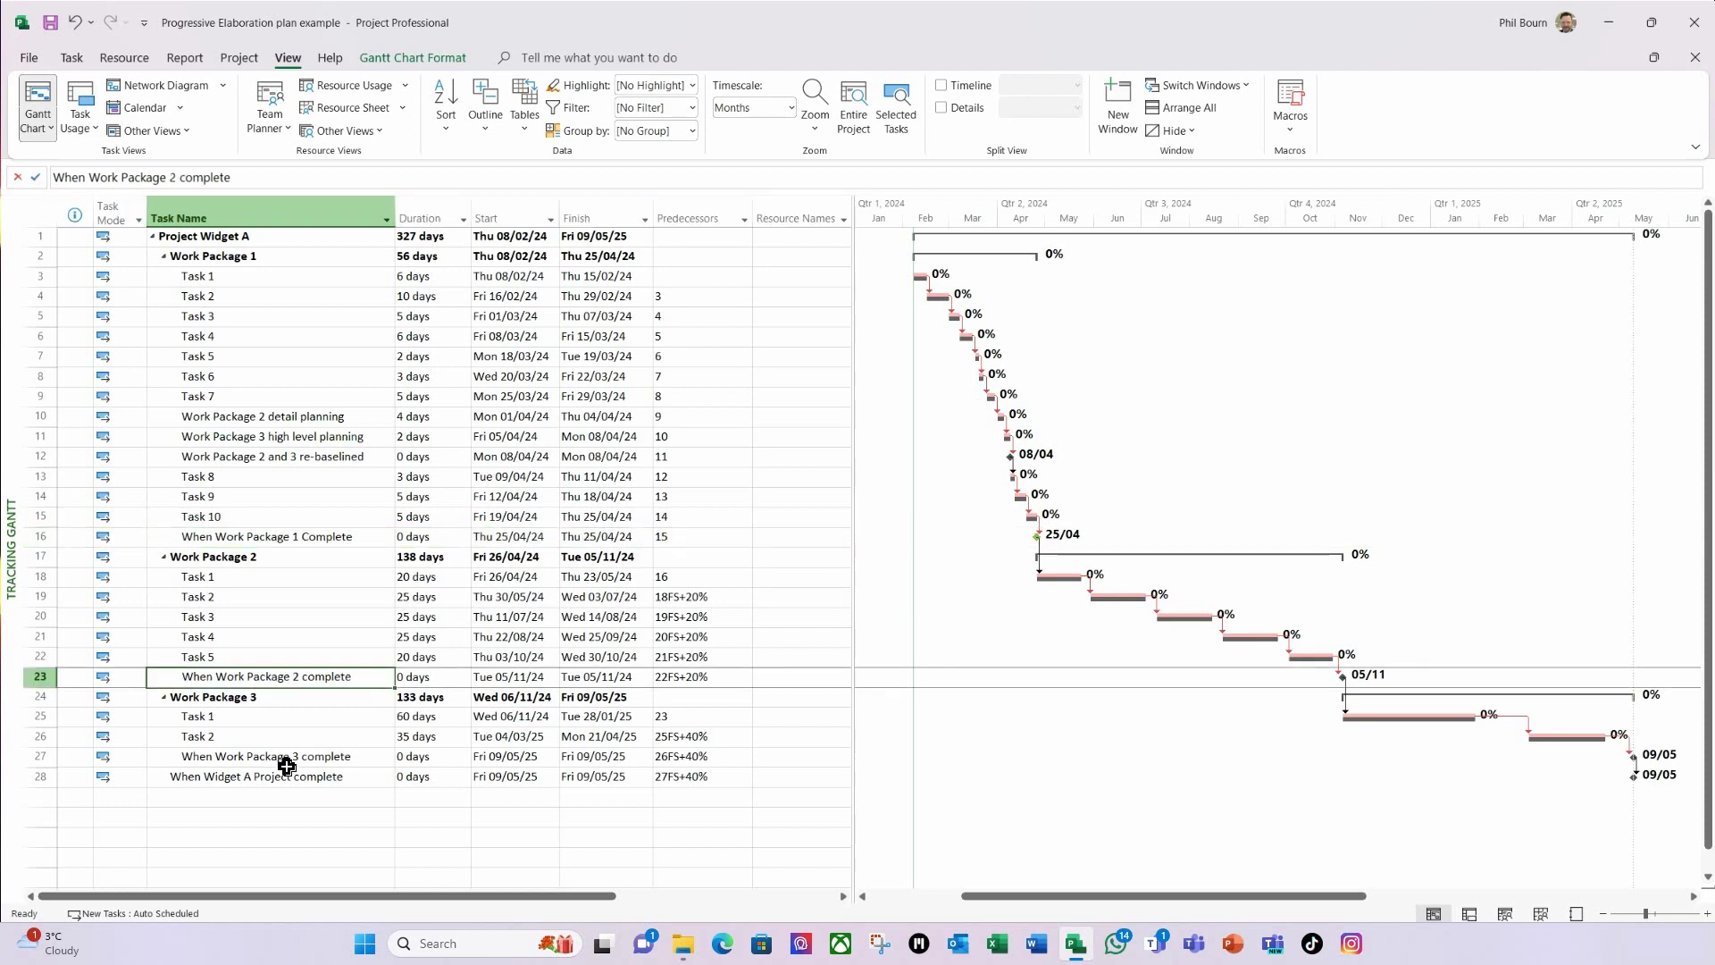
pyautogui.doubleClick(335, 676)
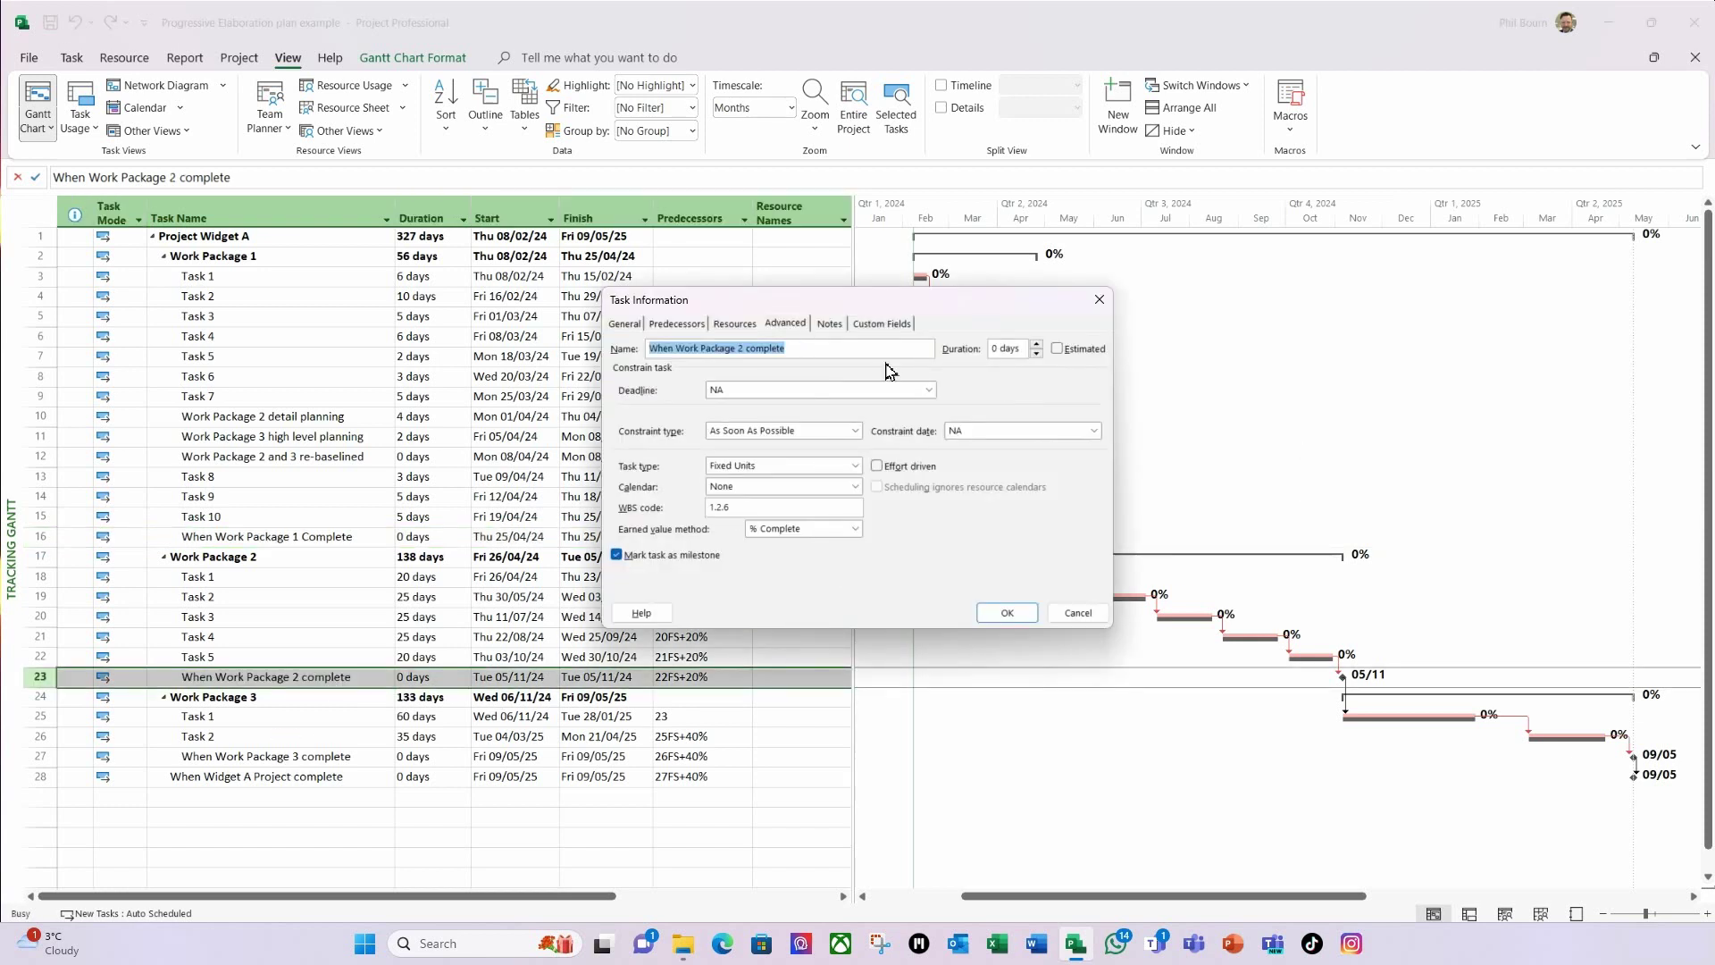
pyautogui.click(929, 389)
pyautogui.click(923, 410)
pyautogui.click(870, 459)
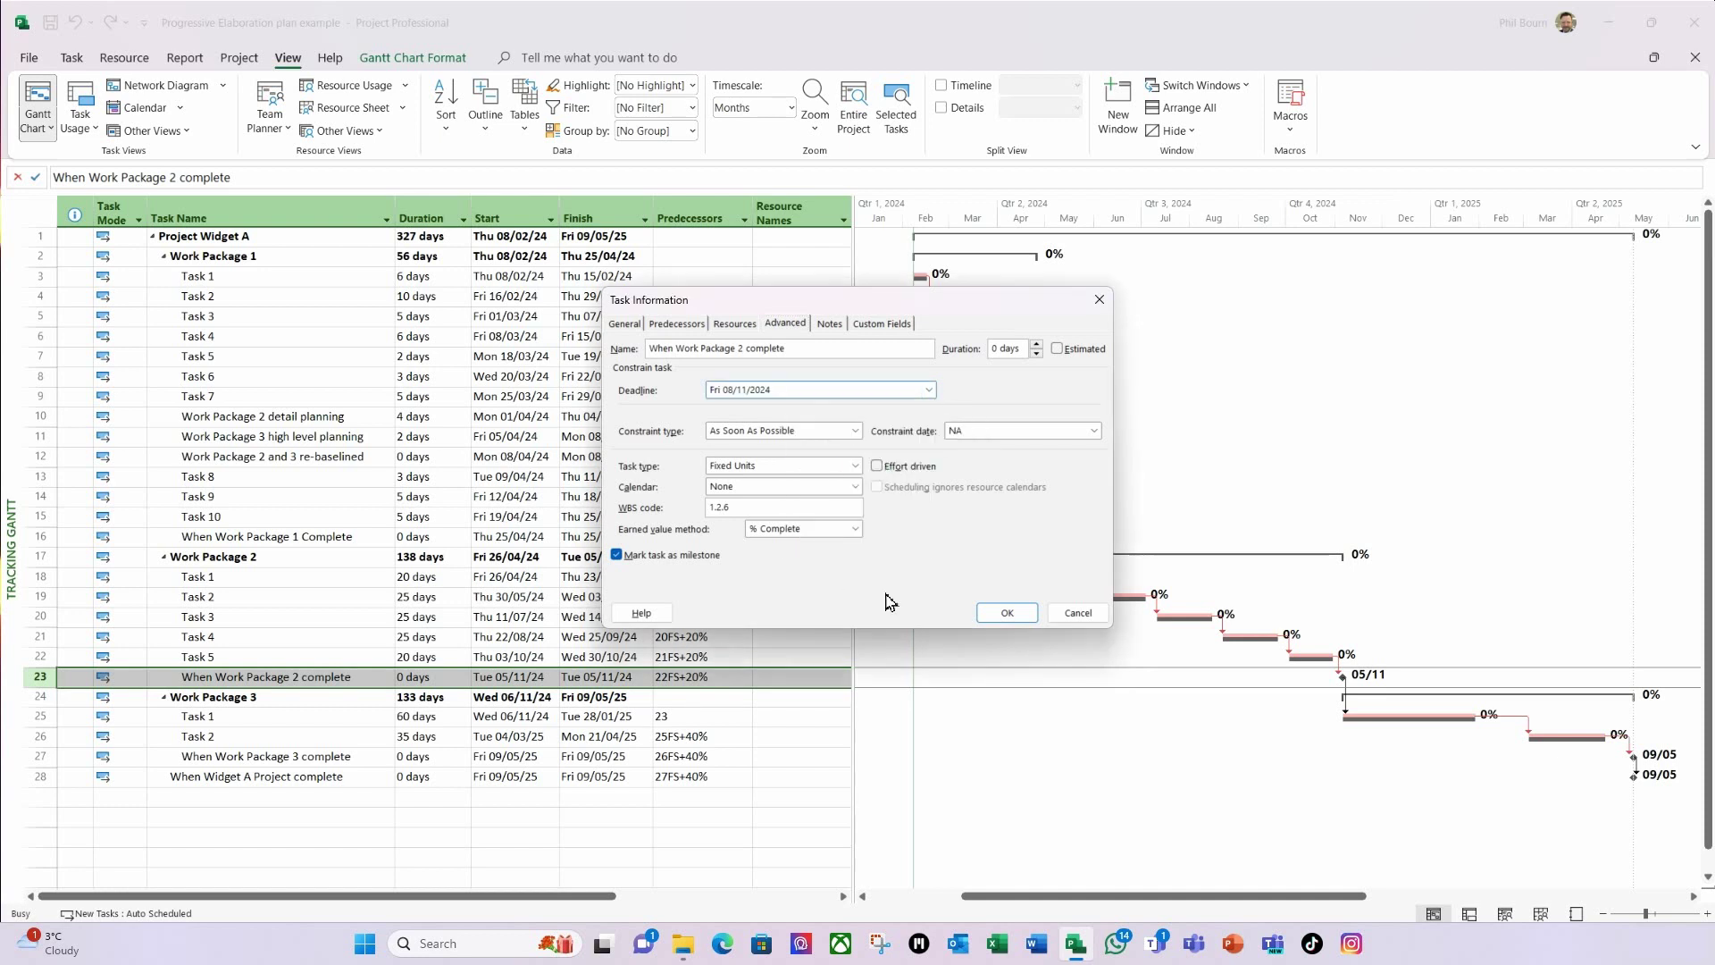
pyautogui.click(1007, 612)
# Set a deadline of 16/05/2025 on the When Work Package 3 complete milestone.
pyautogui.click(232, 756)
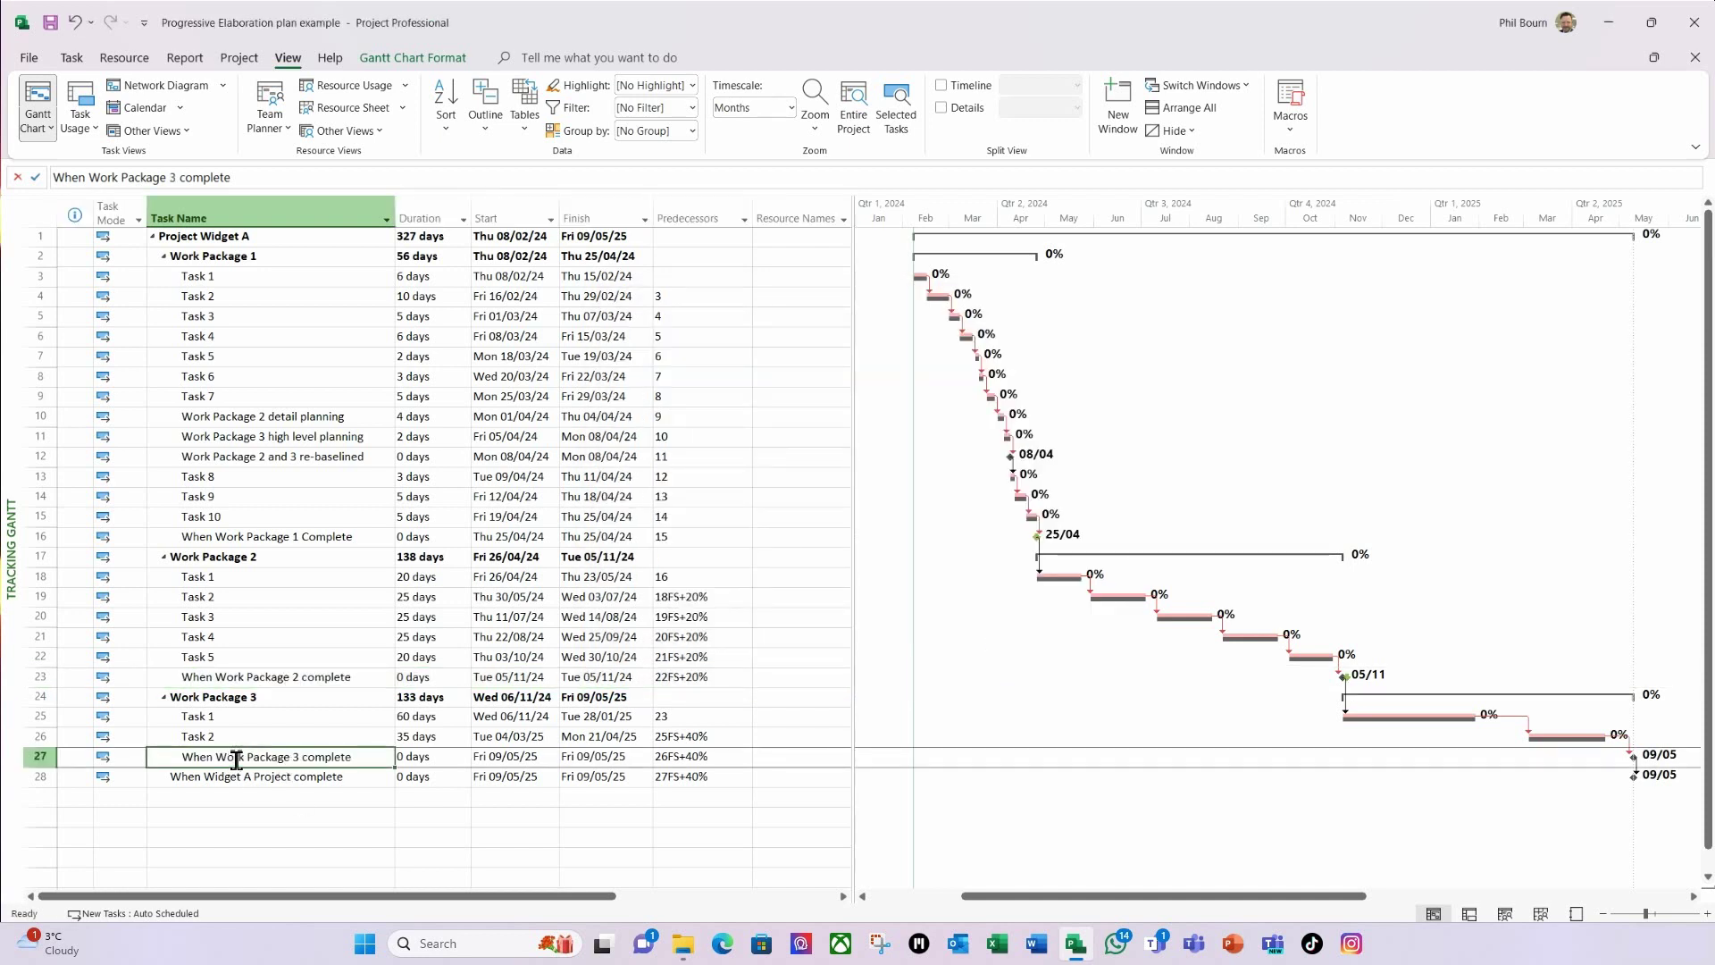
pyautogui.doubleClick(214, 756)
pyautogui.click(929, 390)
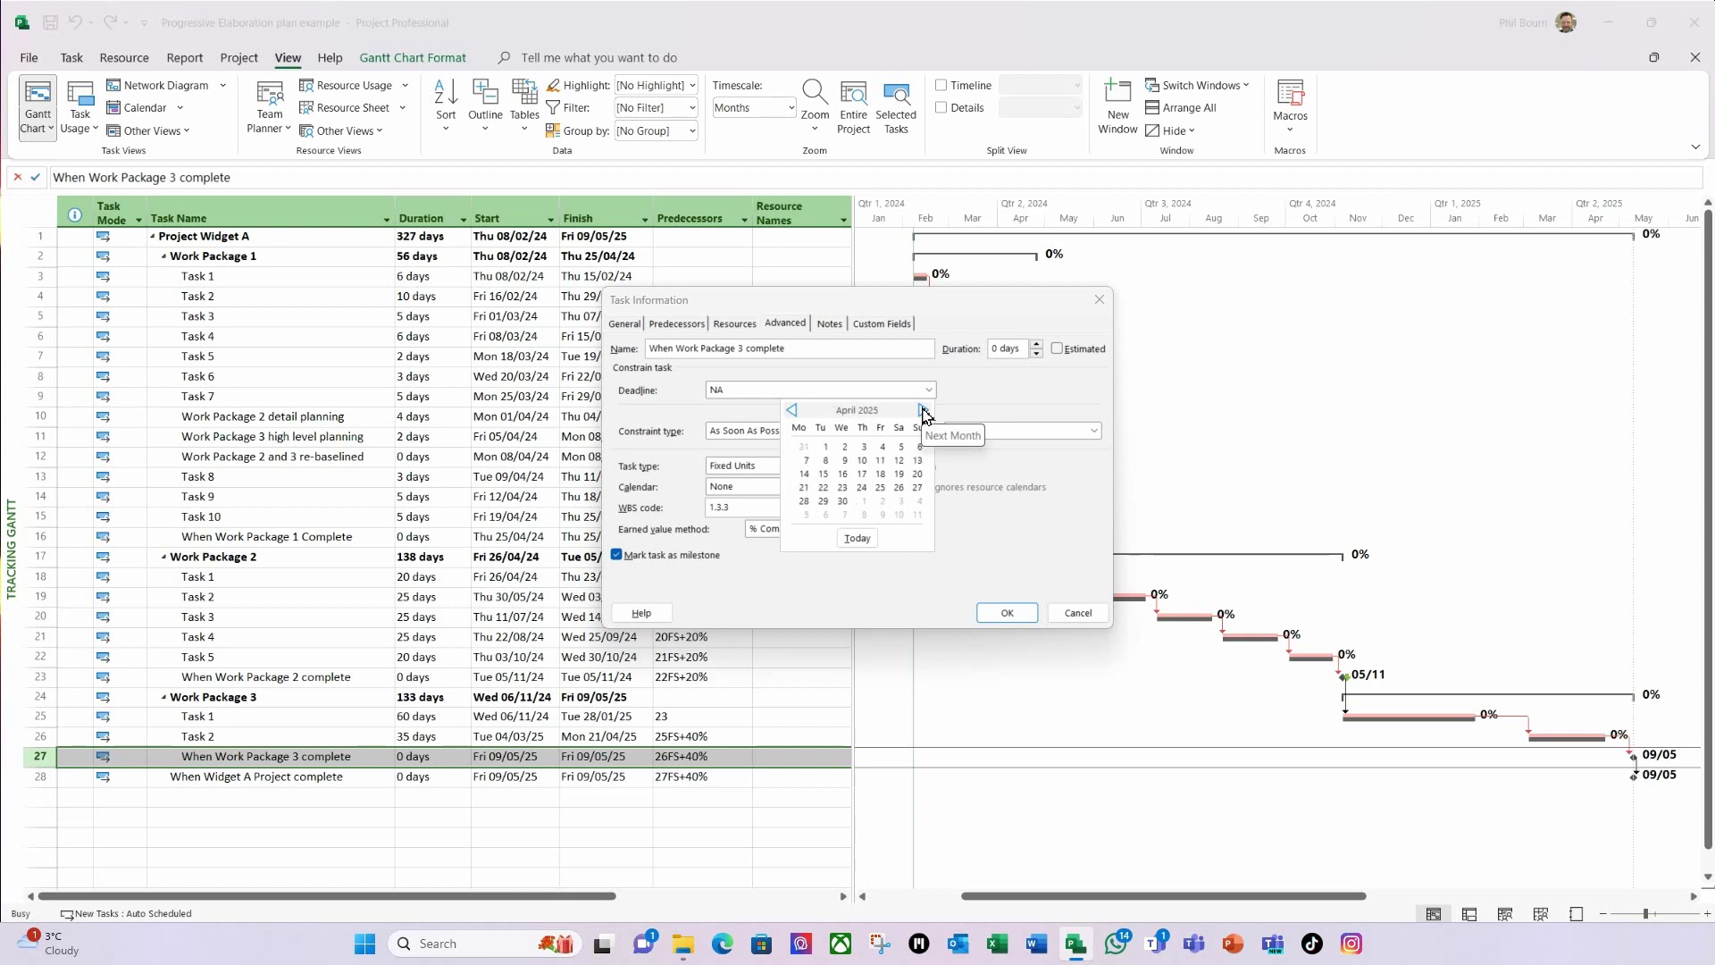
pyautogui.click(886, 480)
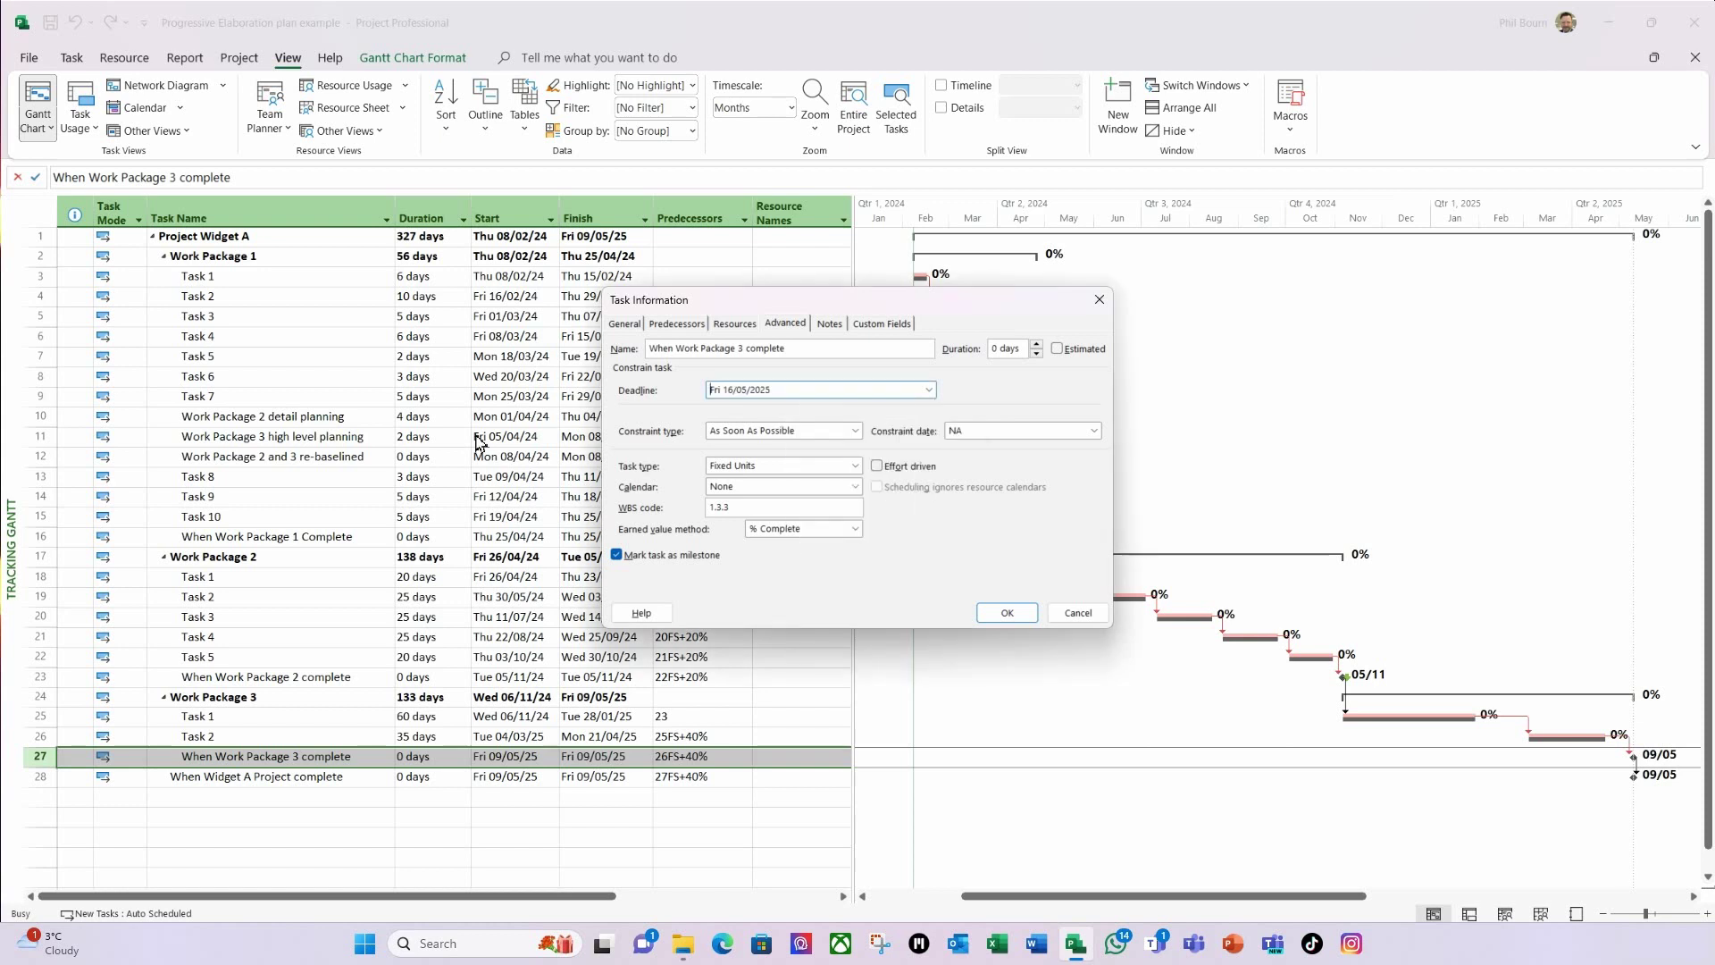
pyautogui.click(1007, 612)
# Give the When Widget A Project complete milestone the same deadline date as the When Work Package 3 complete milestone.
pyautogui.click(343, 779)
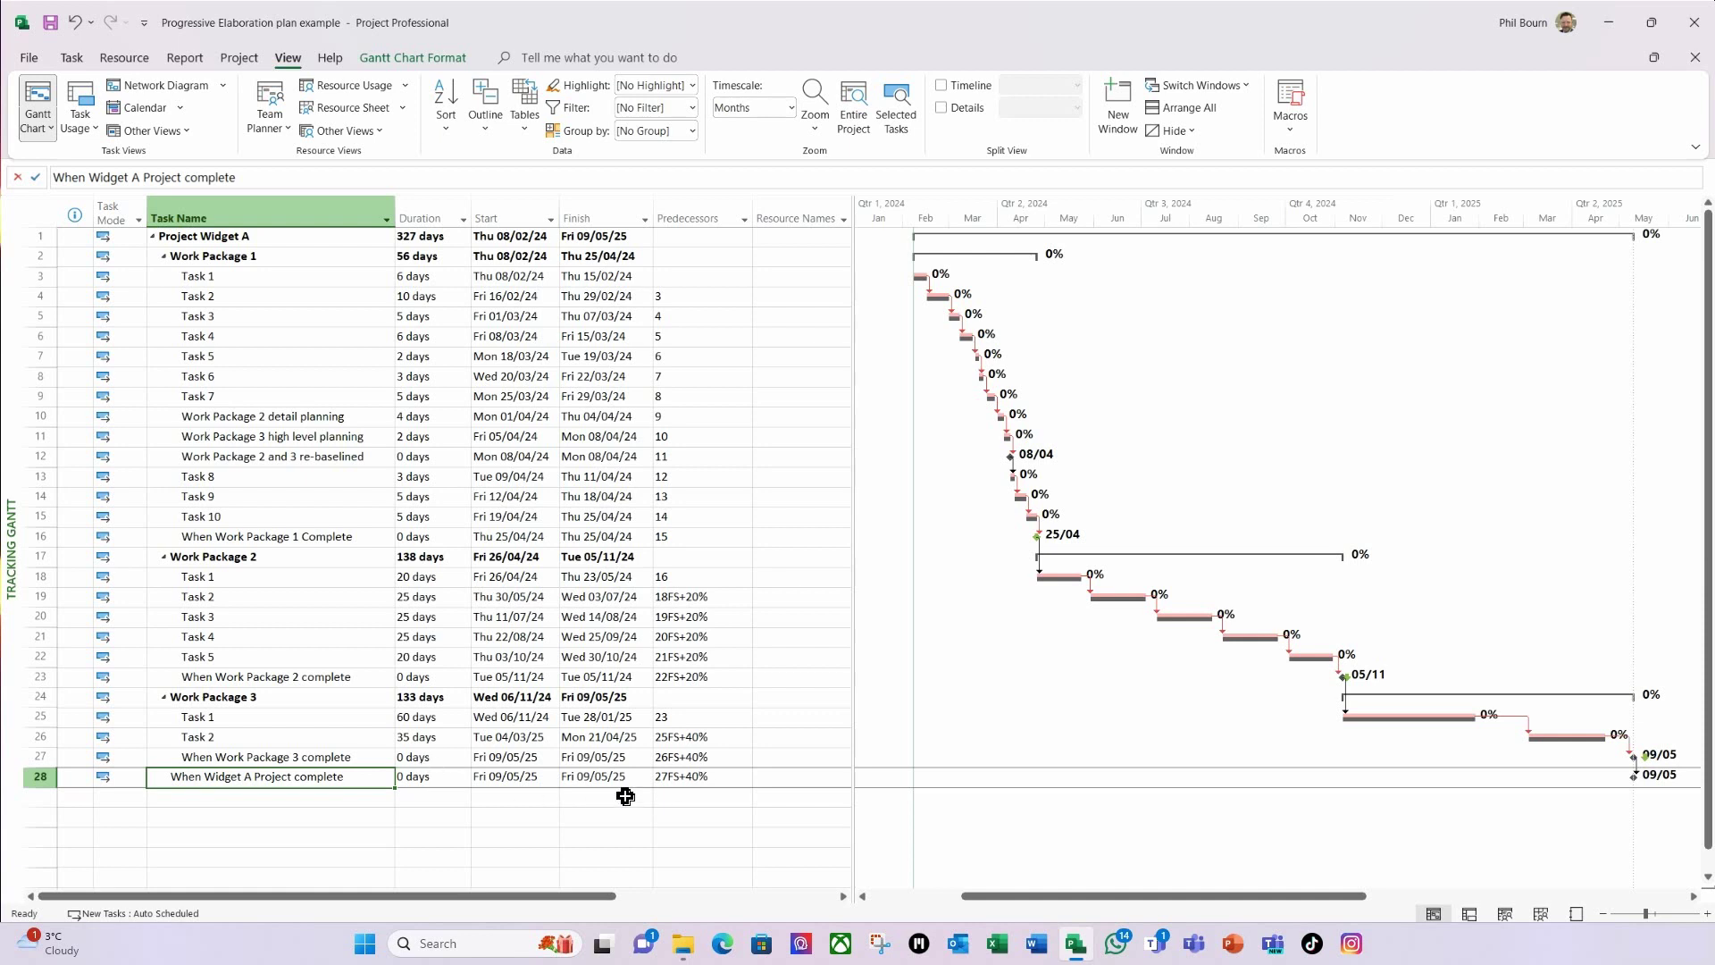
pyautogui.doubleClick(336, 784)
pyautogui.click(929, 390)
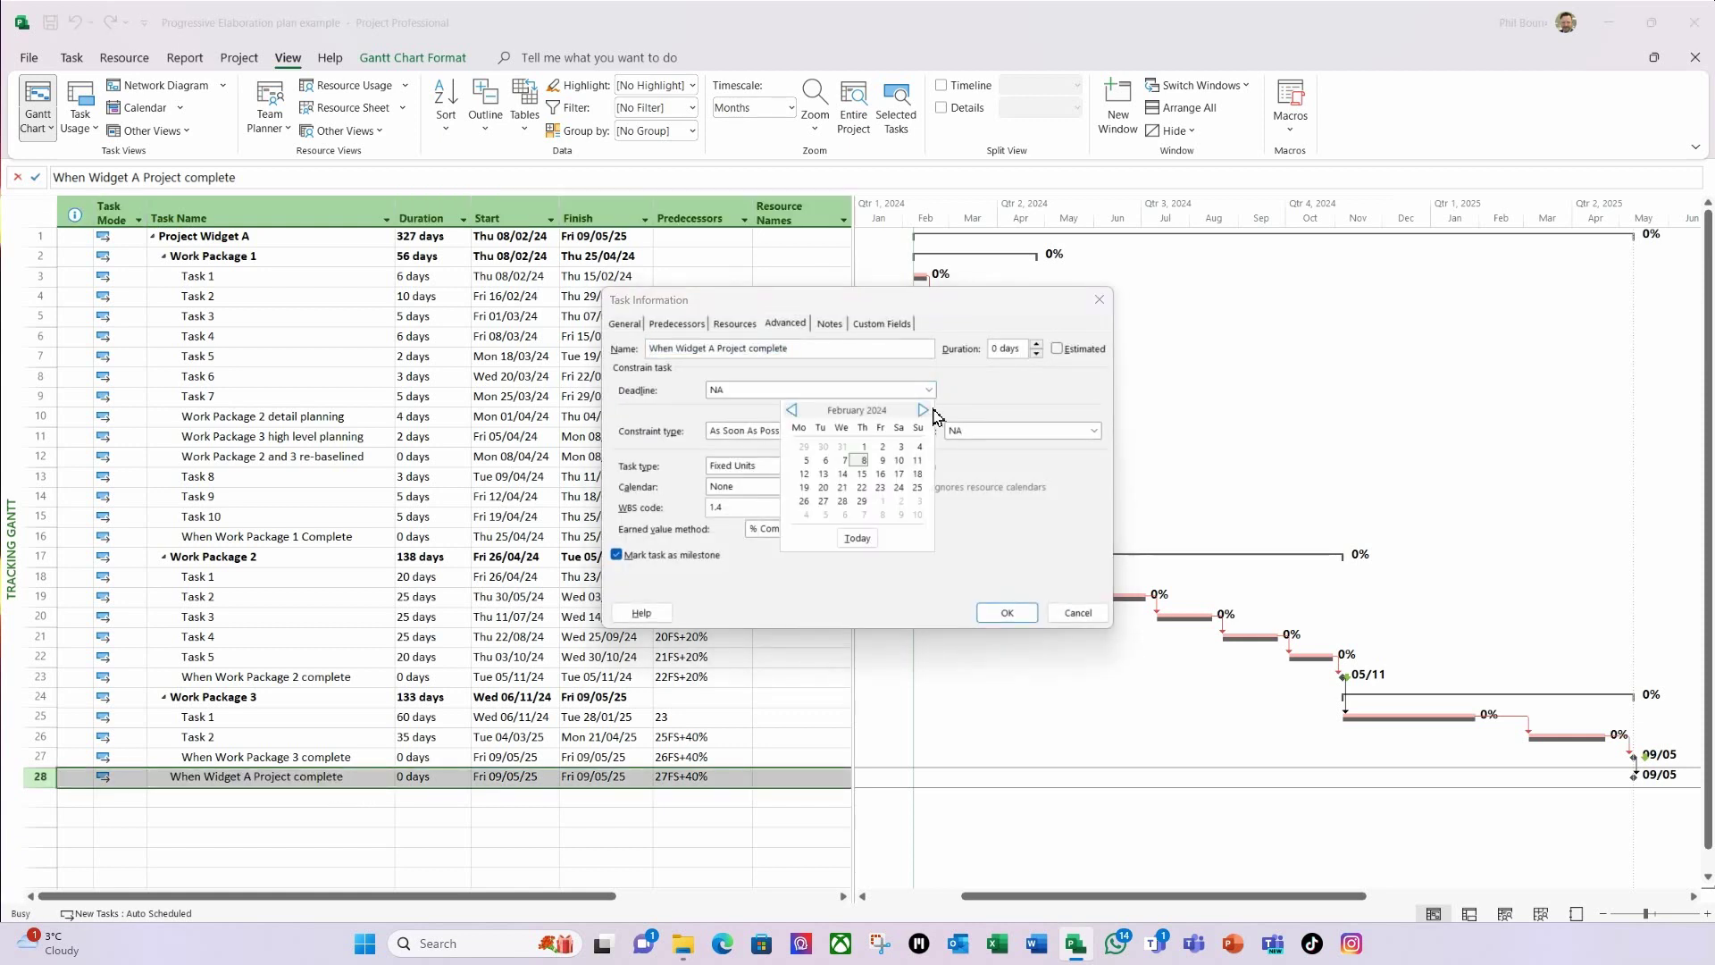
pyautogui.click(758, 389)
pyautogui.write('09/05/25')
pyautogui.press('Return')
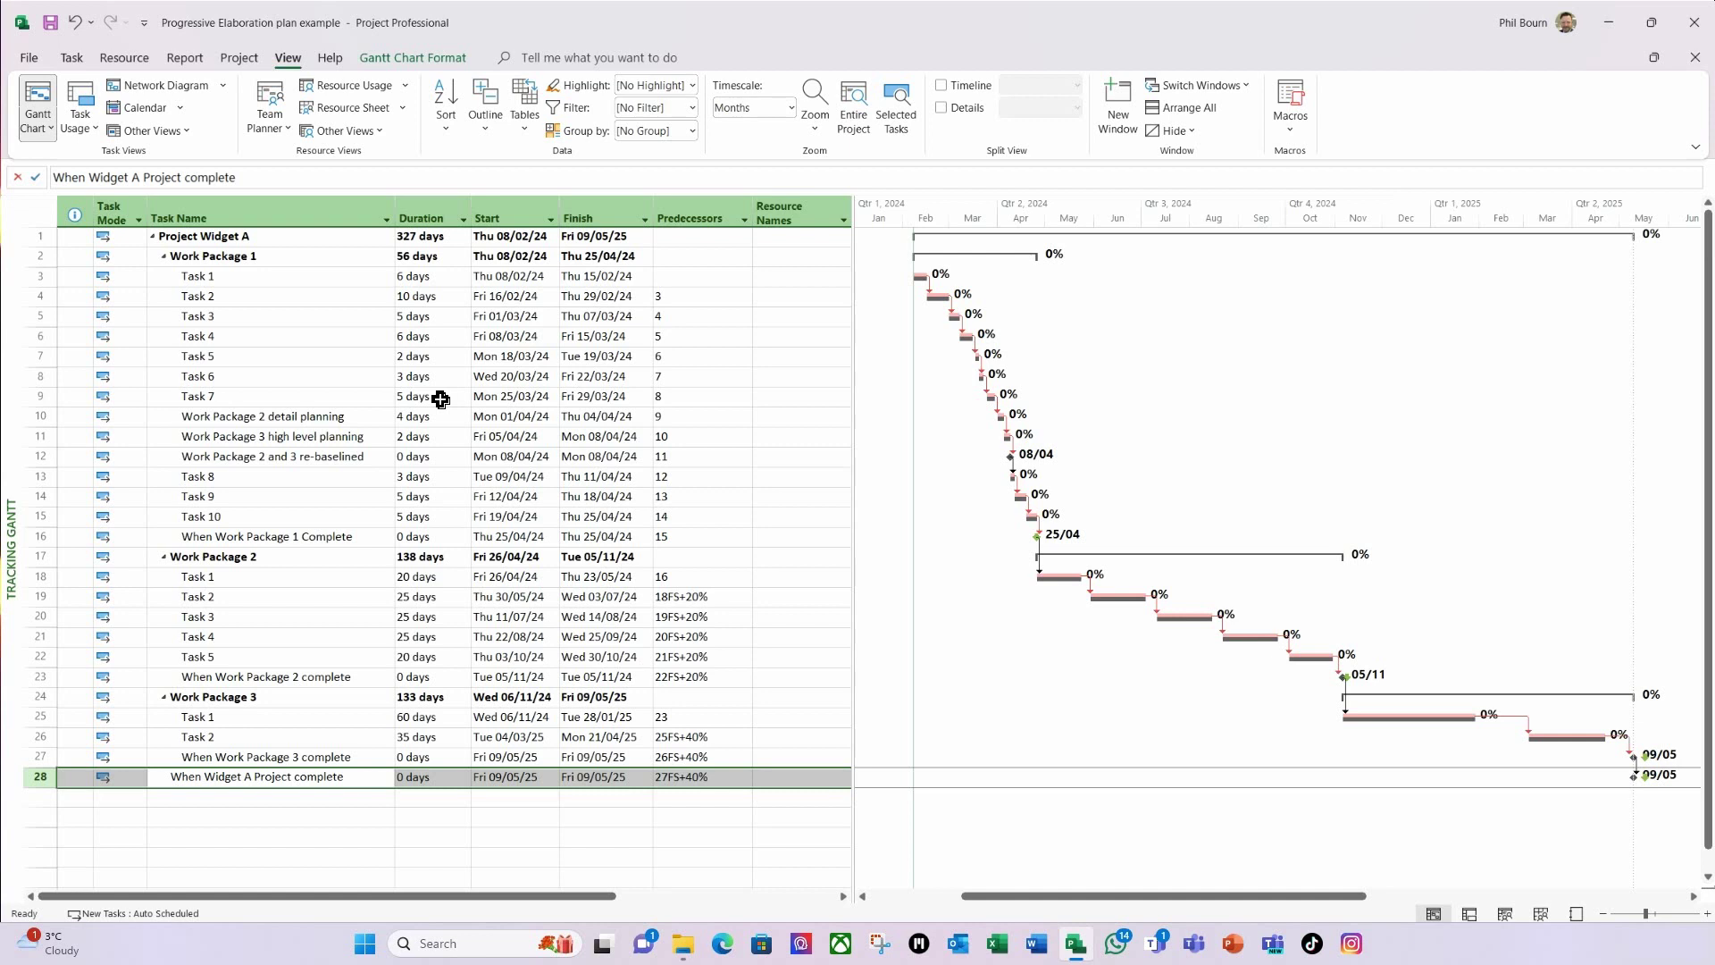
# Set the duration of Task 4 in Work Package 1 to 20 days.
pyautogui.click(426, 343)
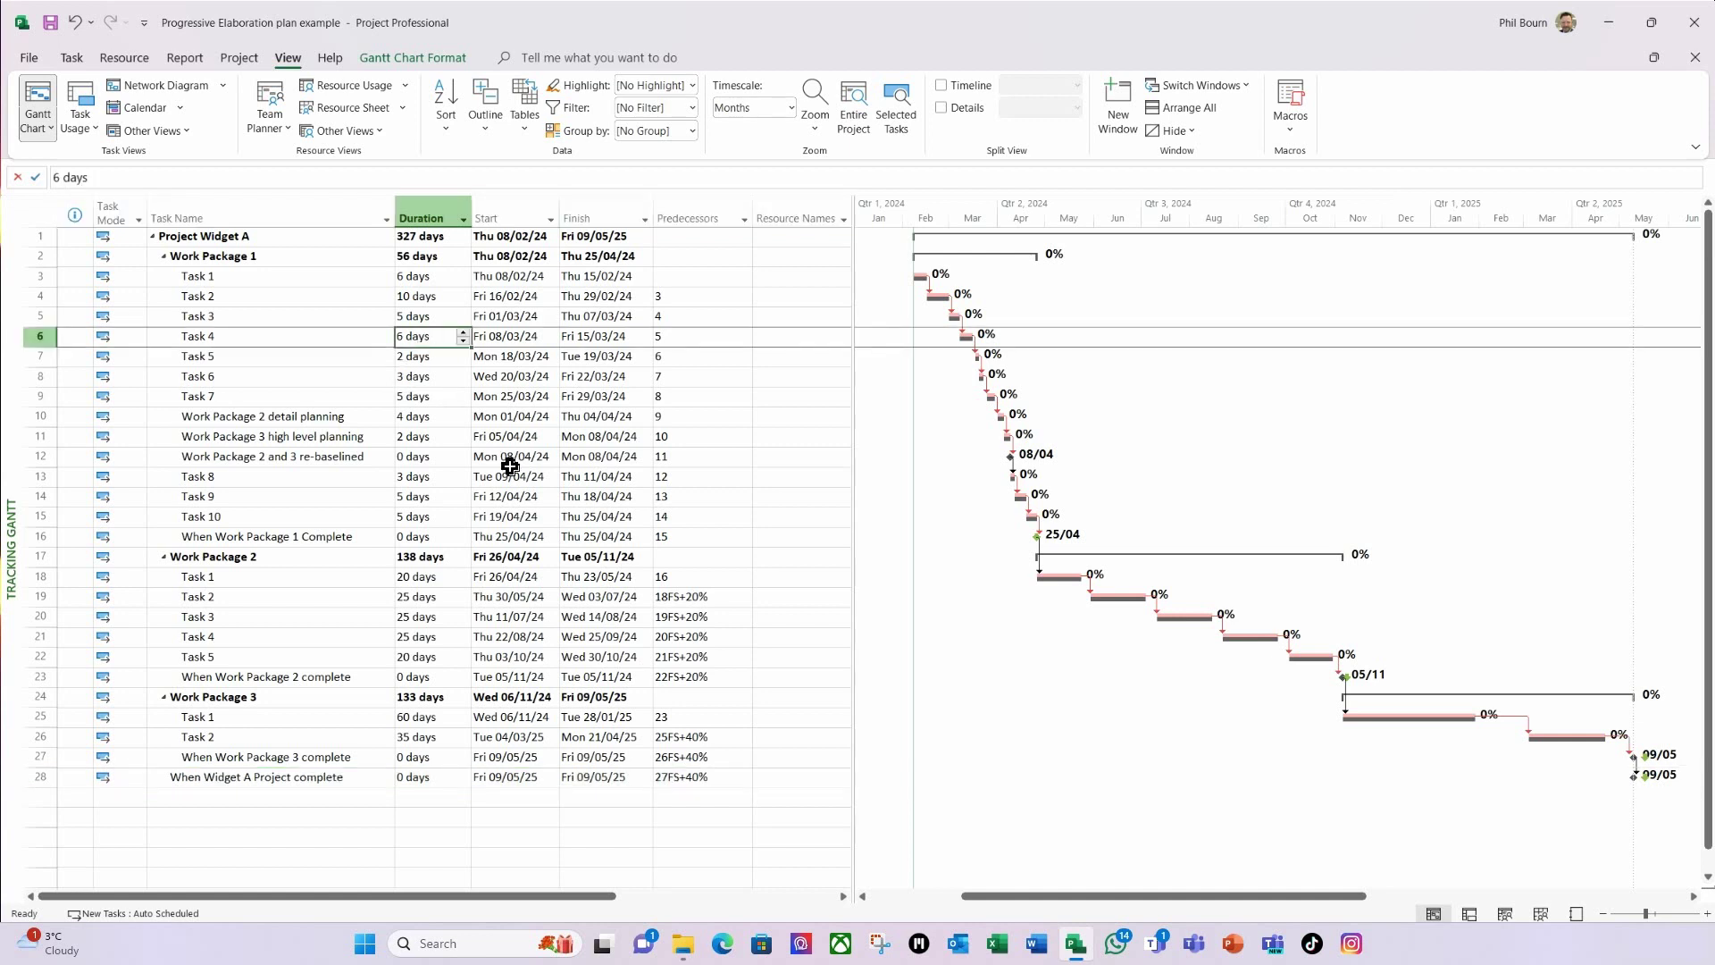
pyautogui.write('20D')
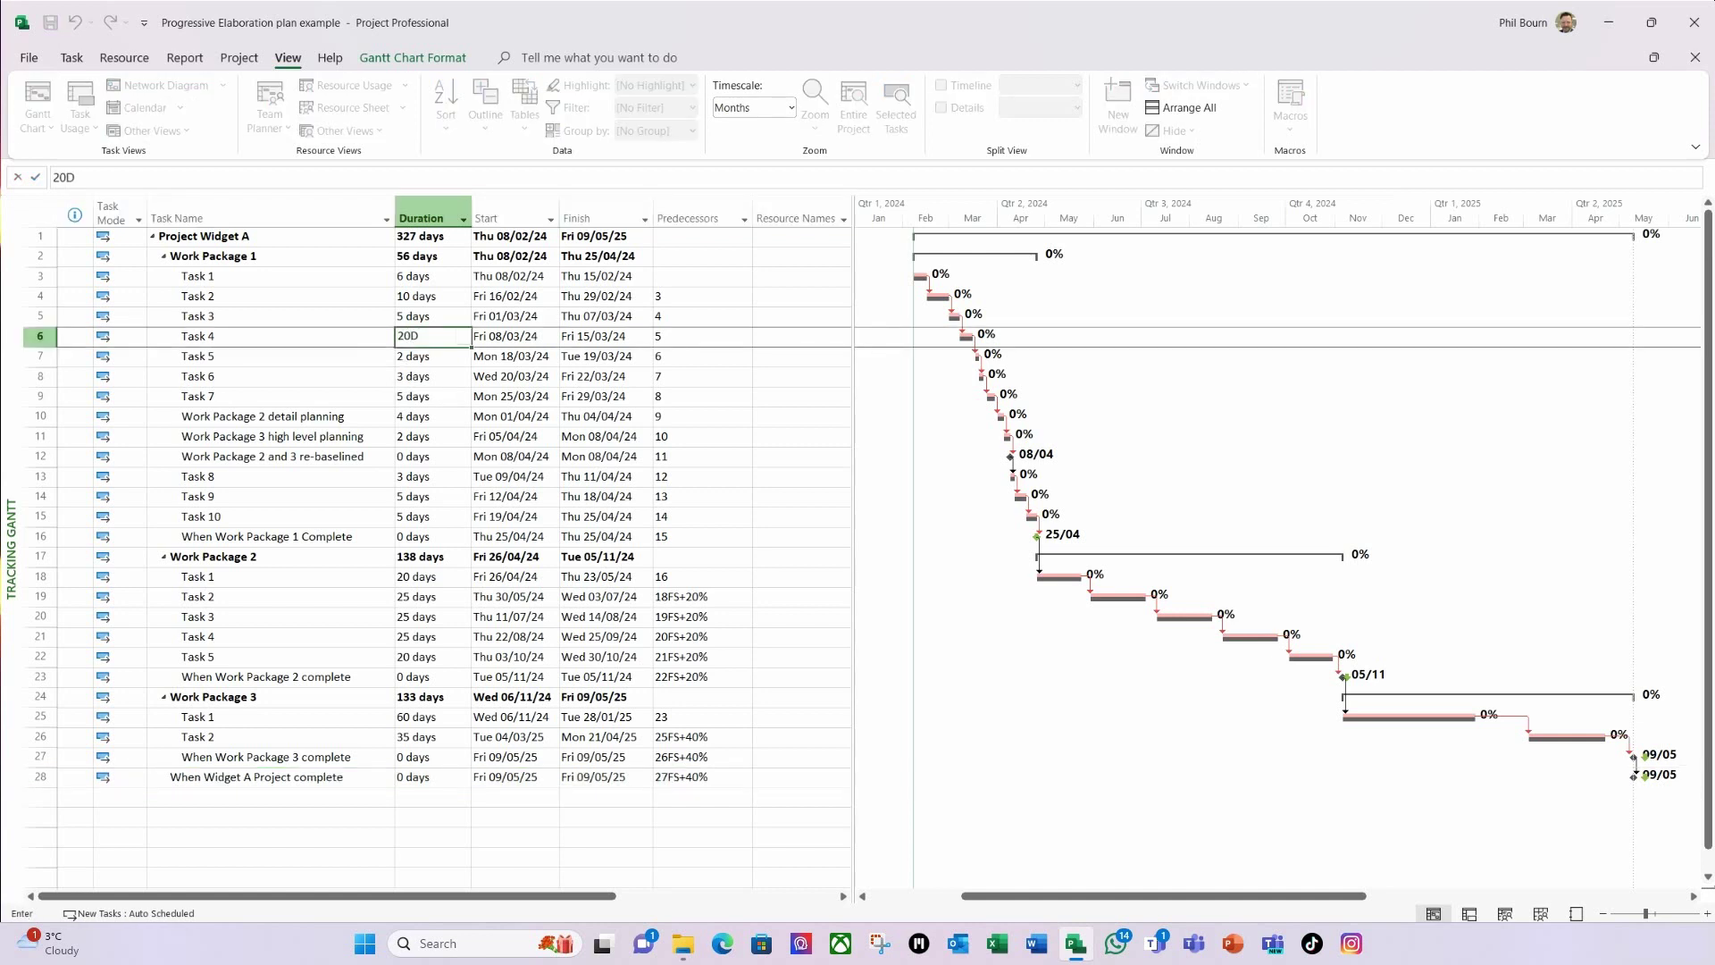
pyautogui.press('BackSpace')
pyautogui.press('Return')
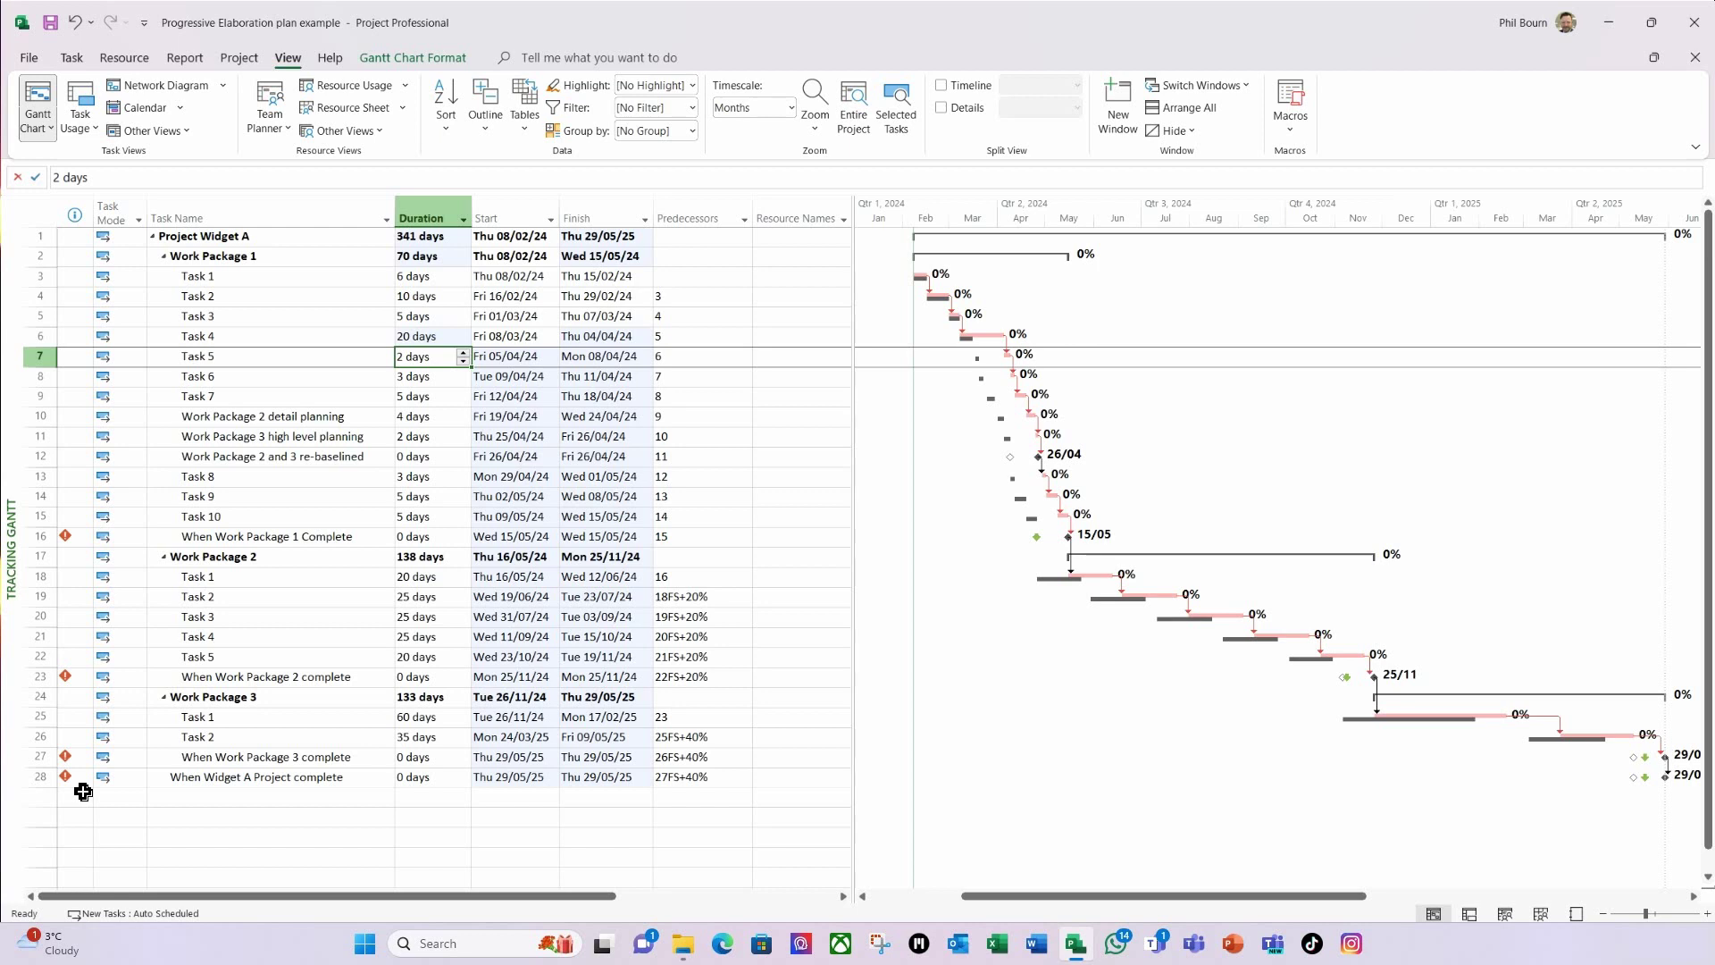
# Rename the custom task field Number1 of type Number as Deadline Status.
pyautogui.moveTo(856, 238); pyautogui.dragTo(887, 286)
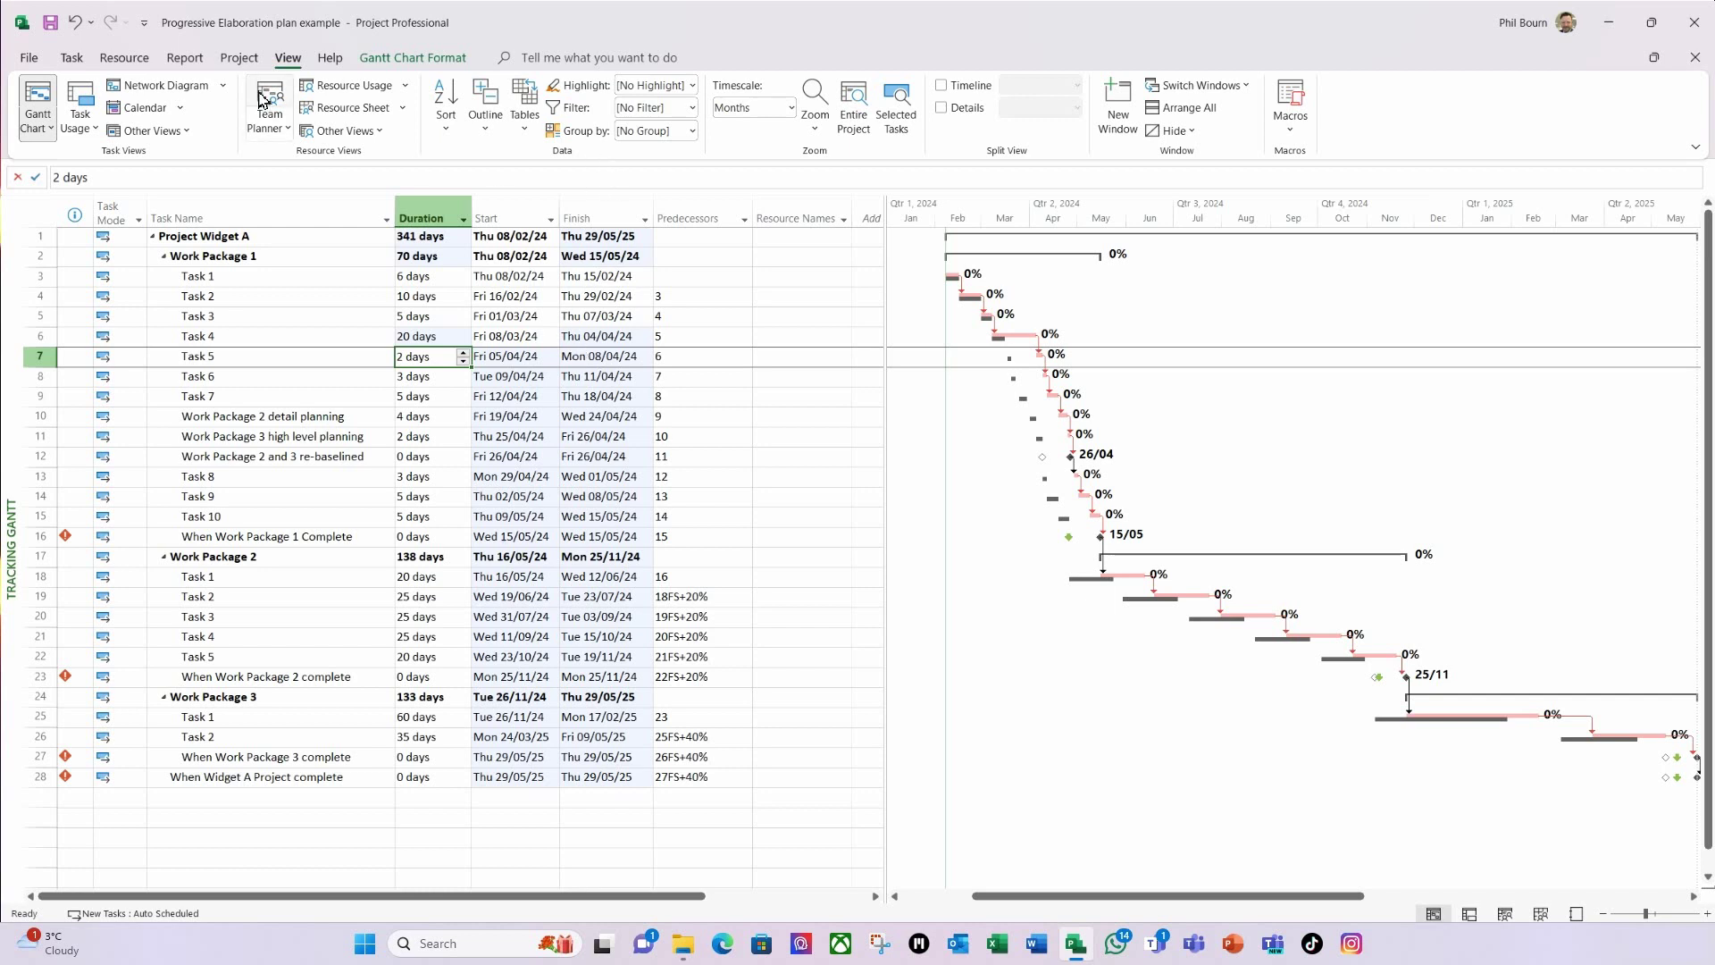
pyautogui.click(245, 59)
pyautogui.click(280, 111)
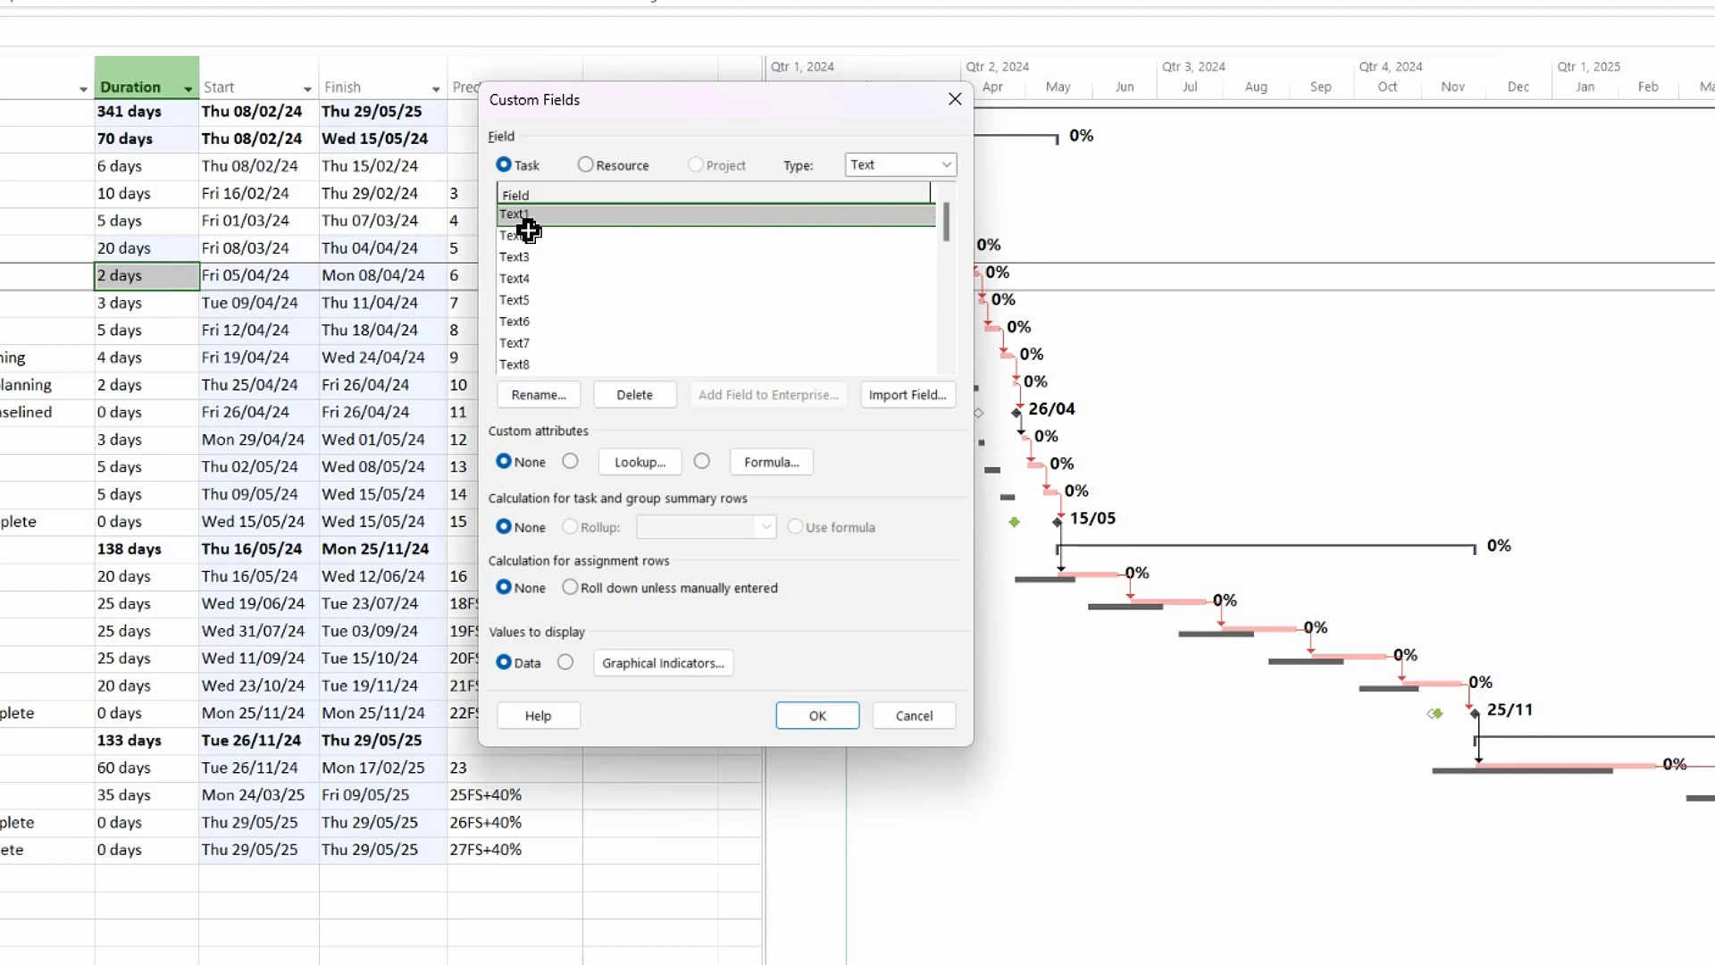
pyautogui.click(946, 165)
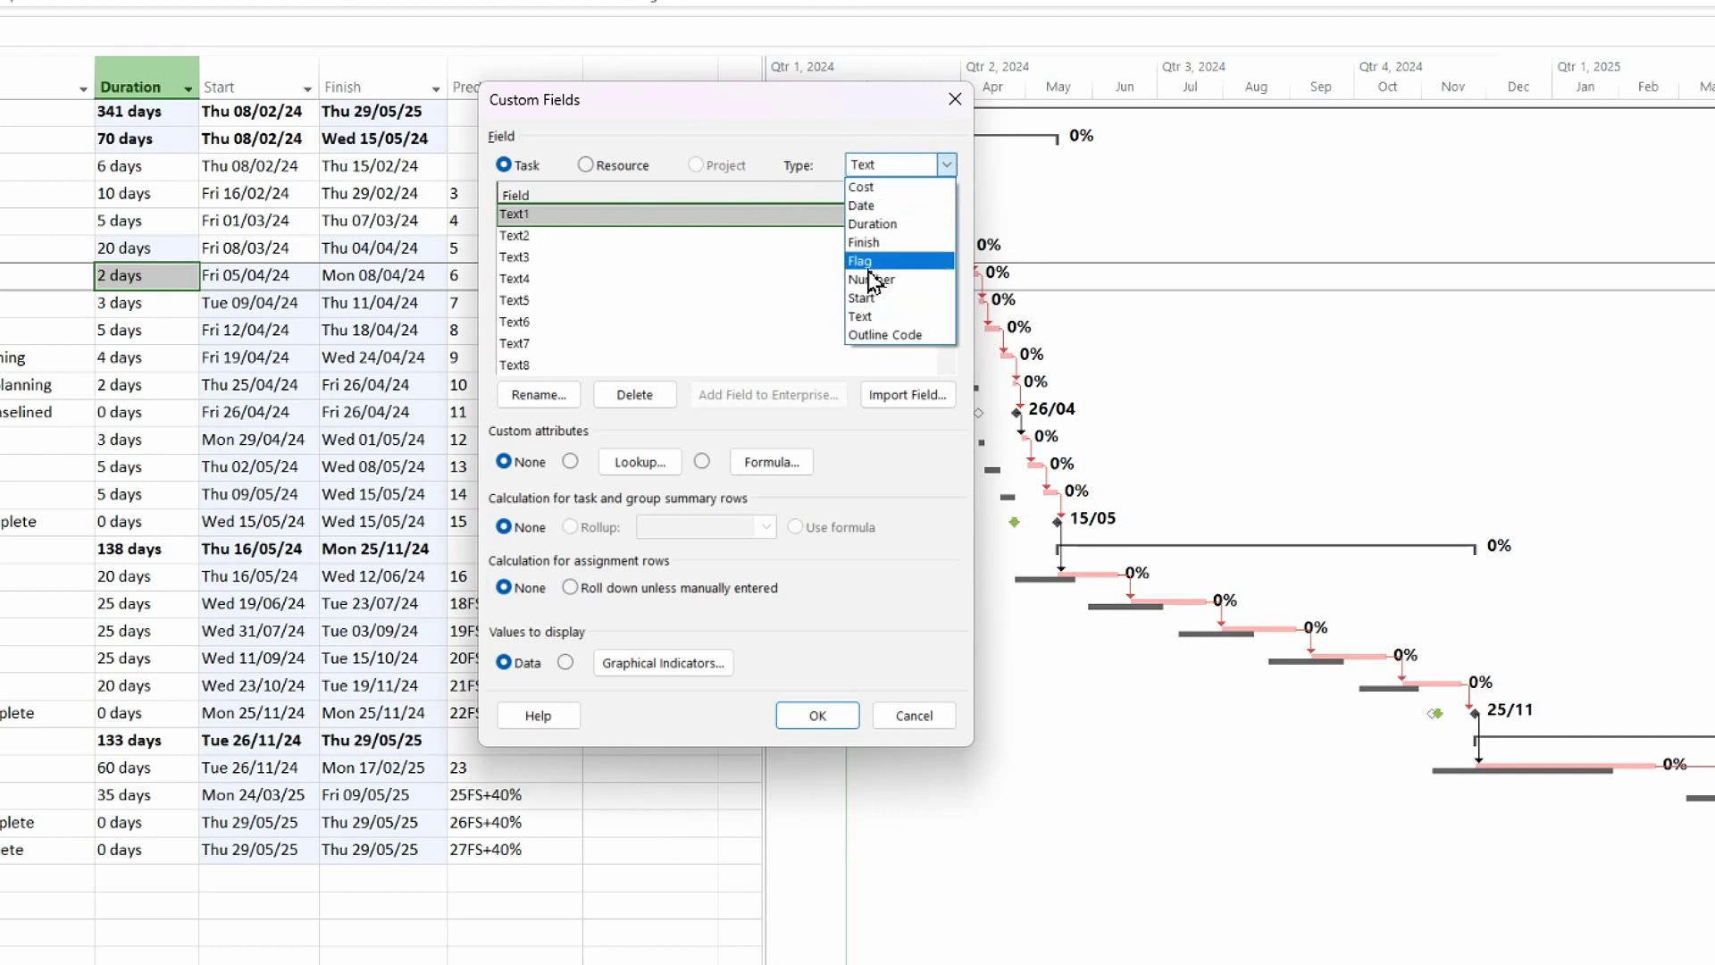
pyautogui.click(871, 279)
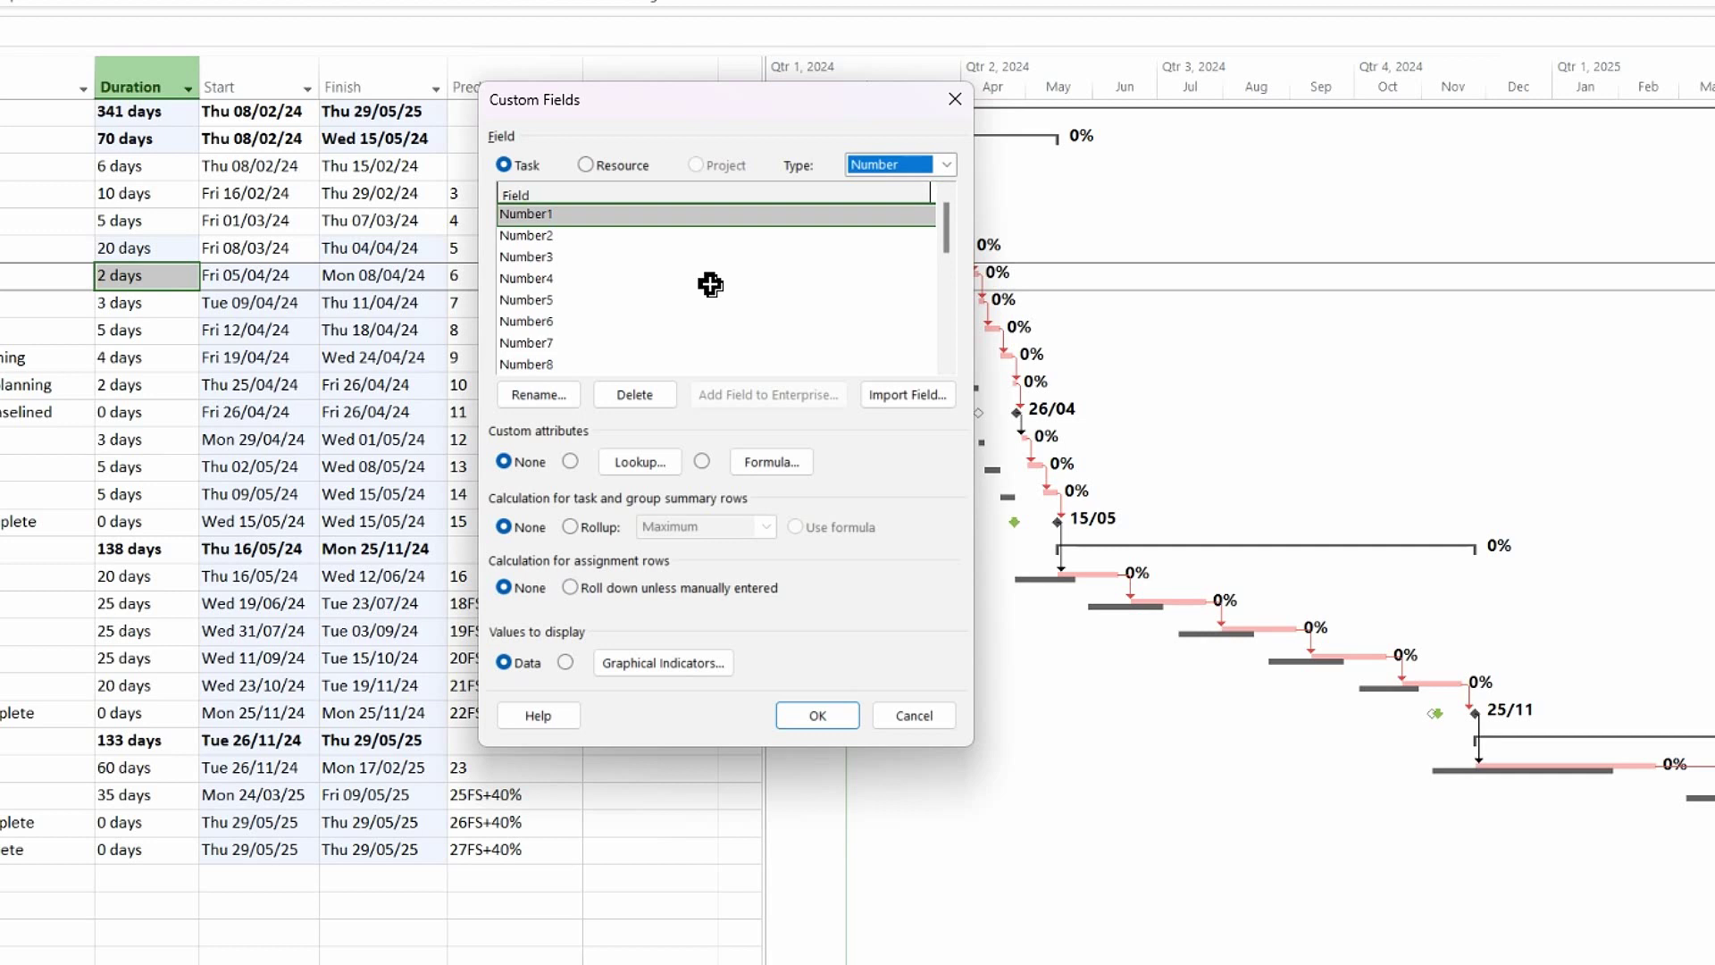
pyautogui.click(556, 400)
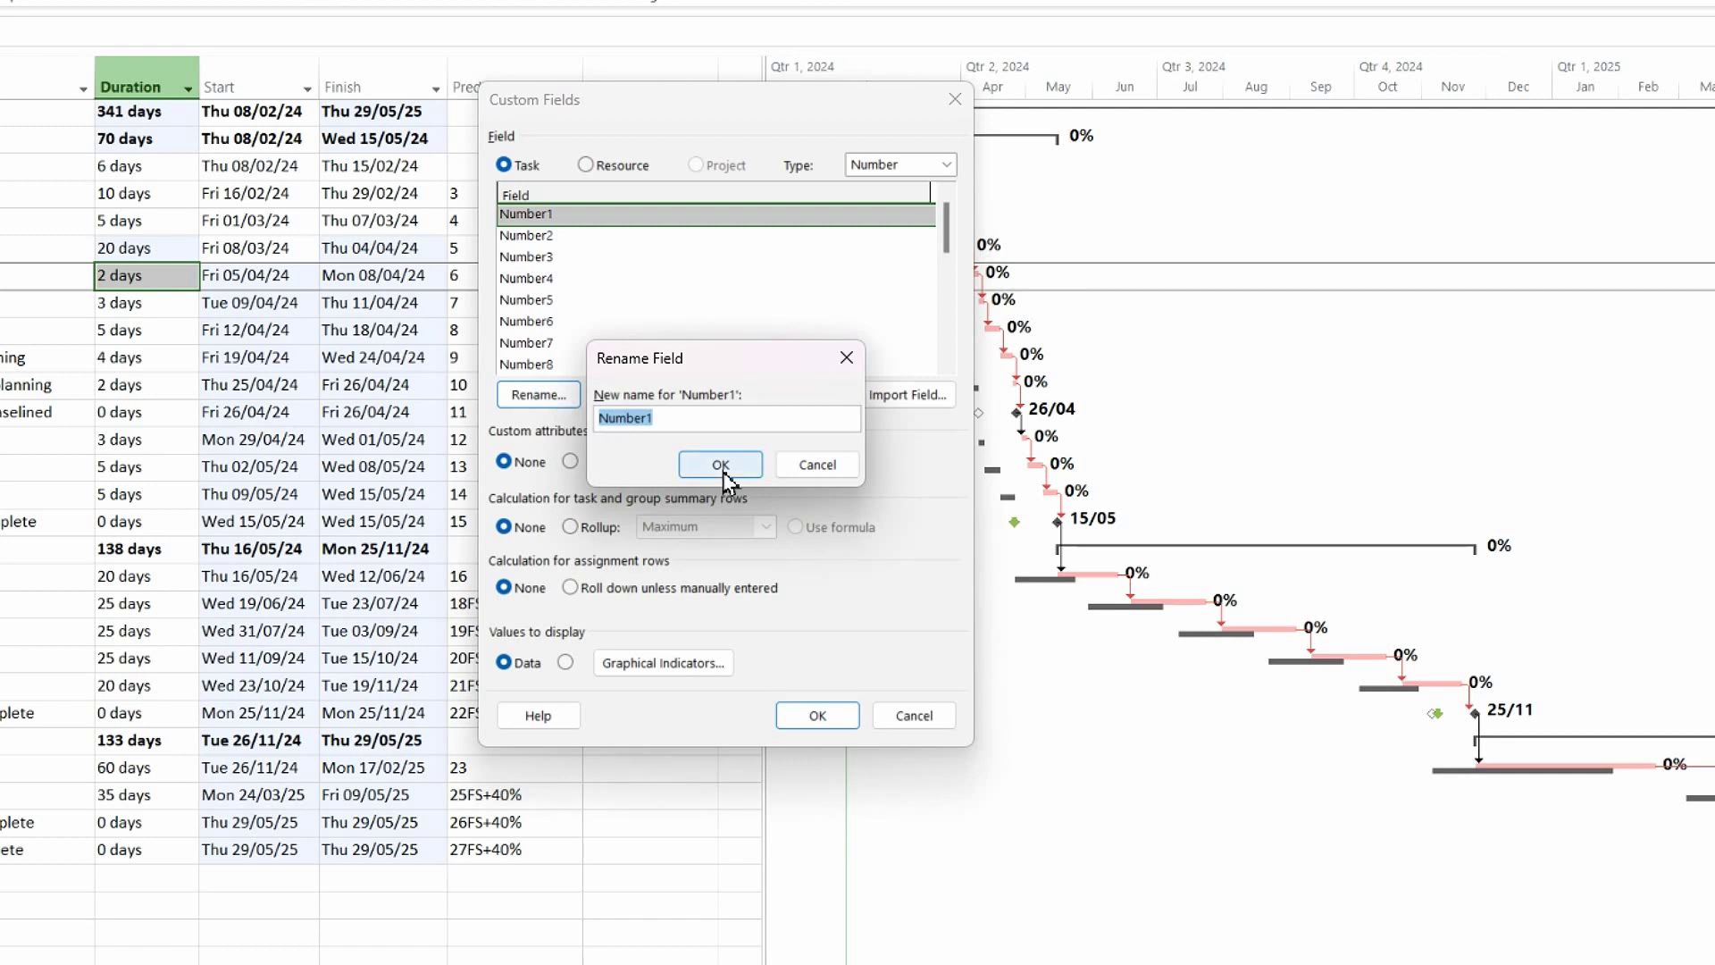
pyautogui.write('Deadline Stau')
pyautogui.press('BackSpace')
pyautogui.write('tus')
pyautogui.click(731, 471)
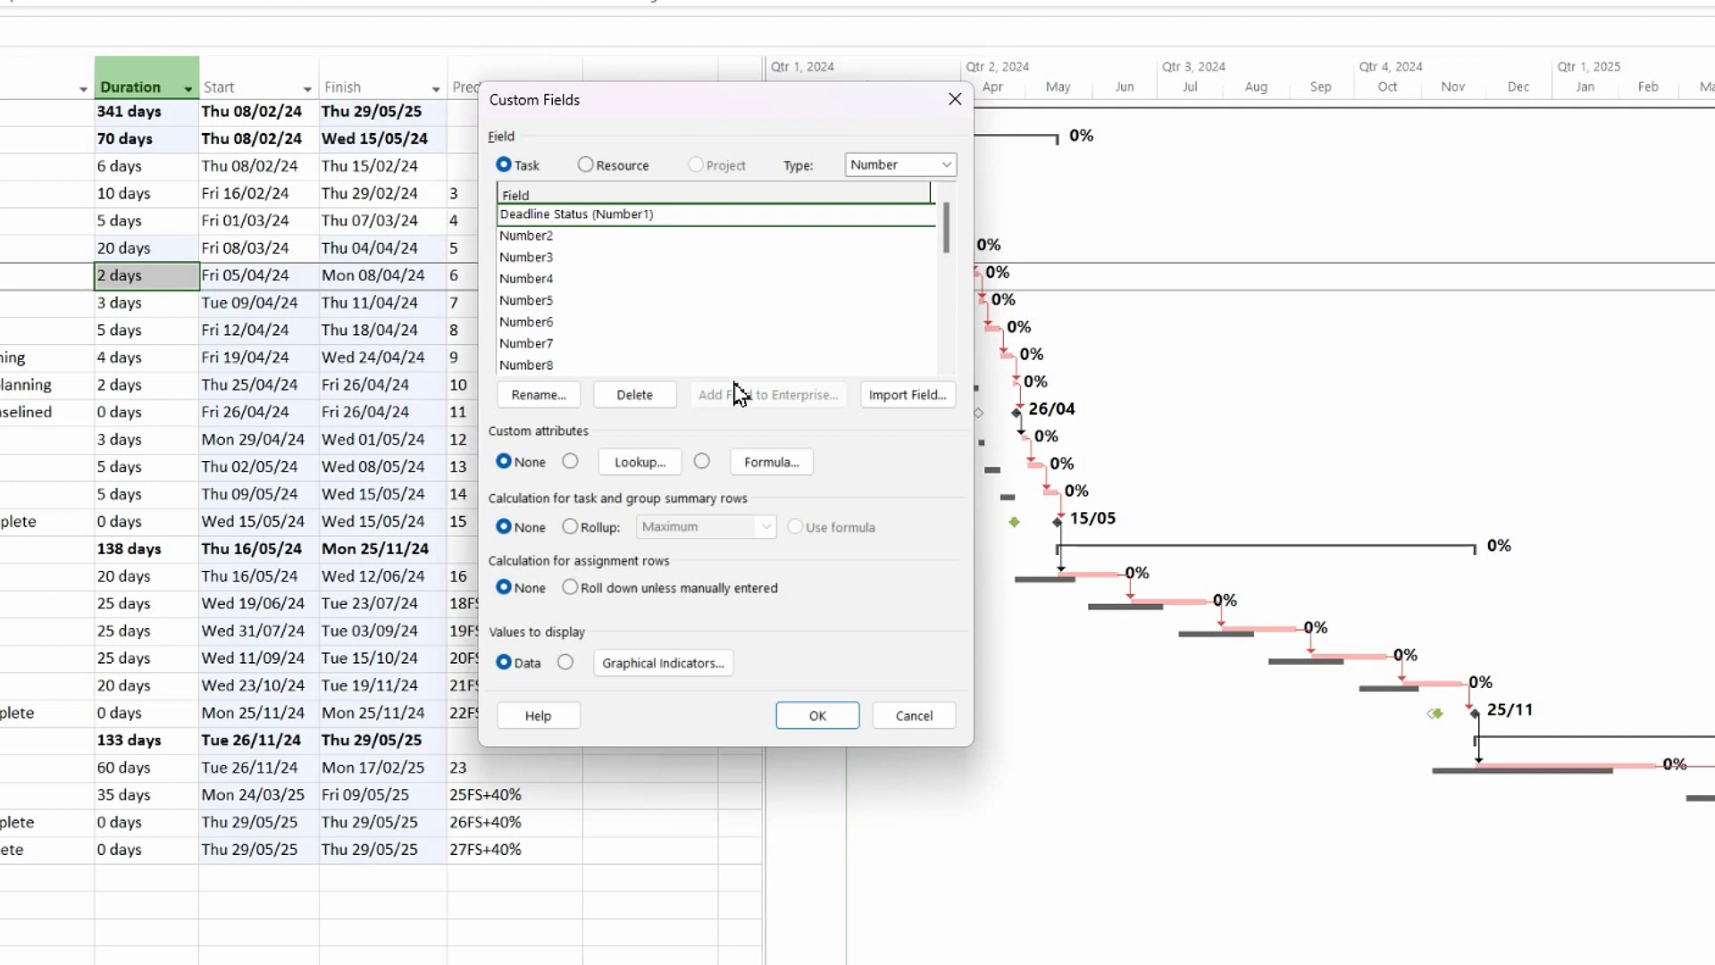
# Start a formula for the Deadline Status field with the general IIf function.
pyautogui.click(773, 464)
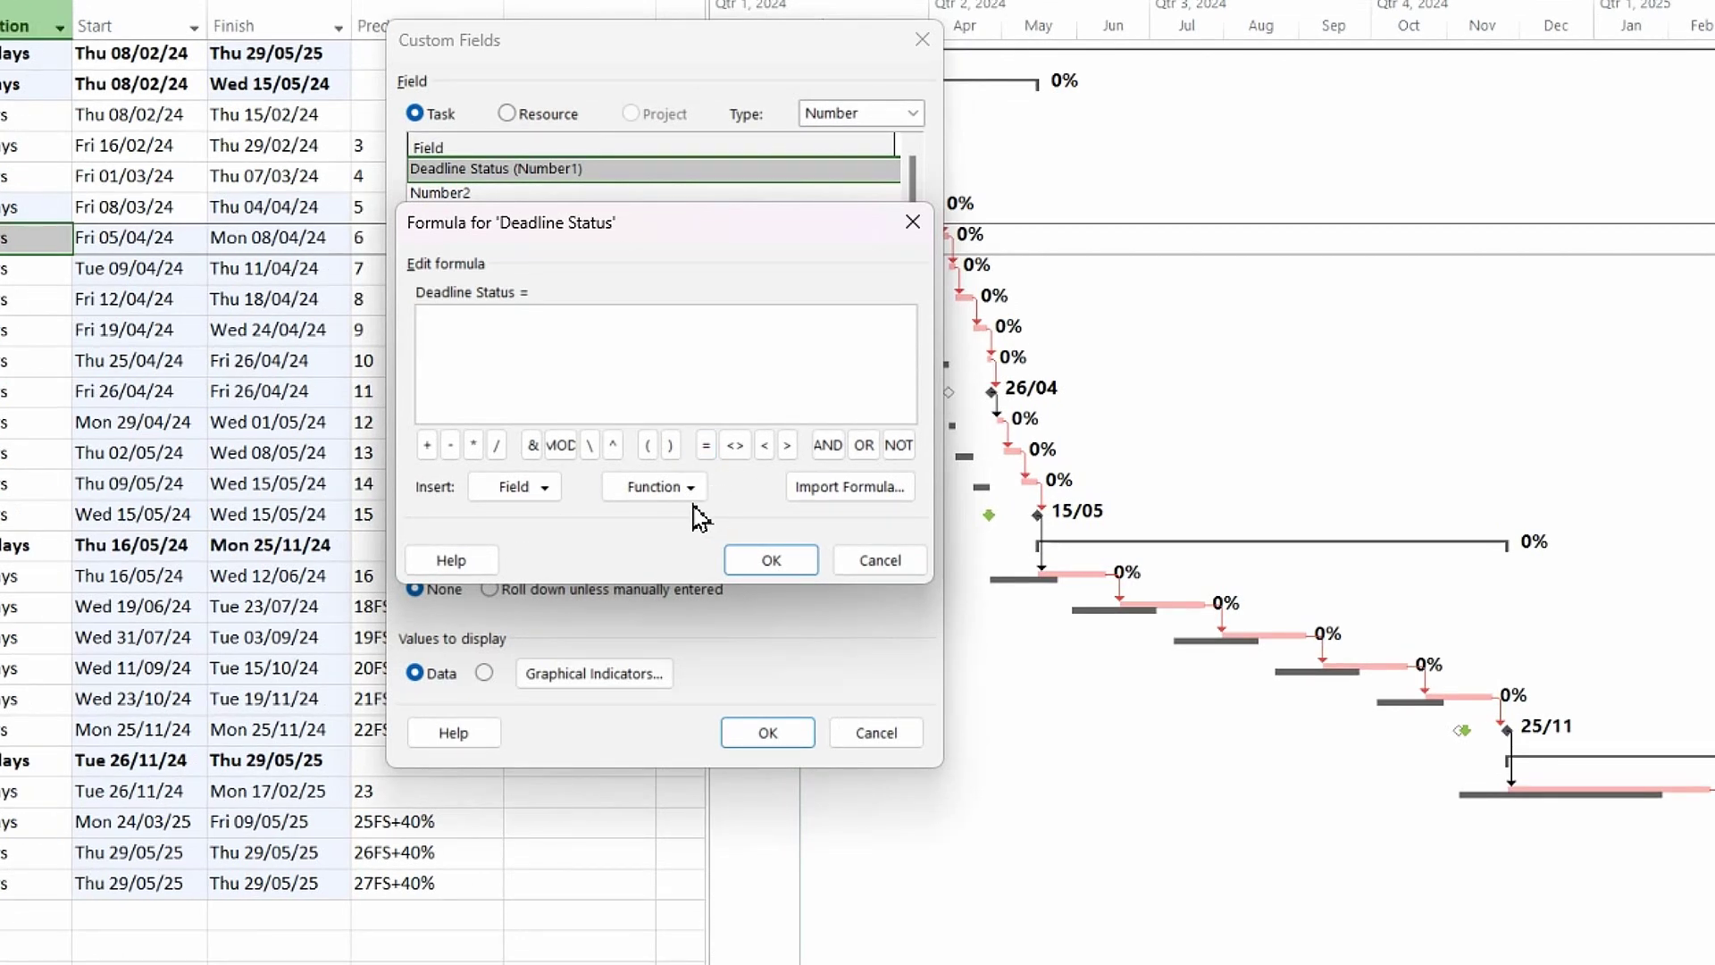
pyautogui.click(690, 489)
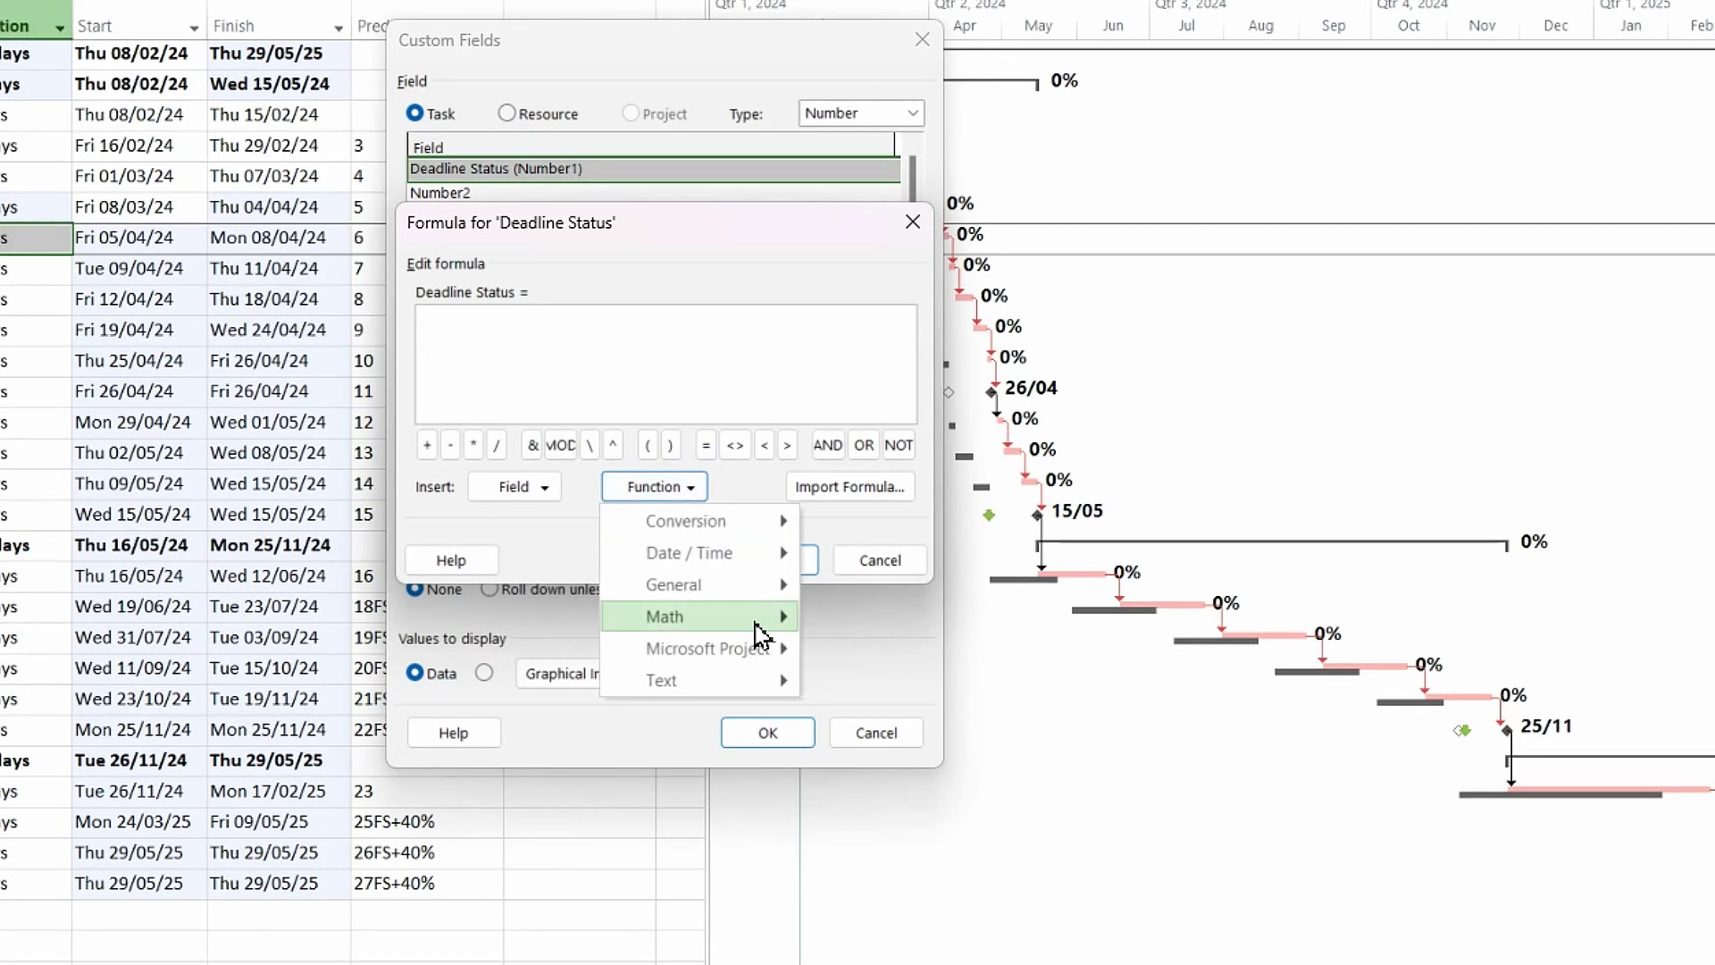
pyautogui.moveTo(762, 592)
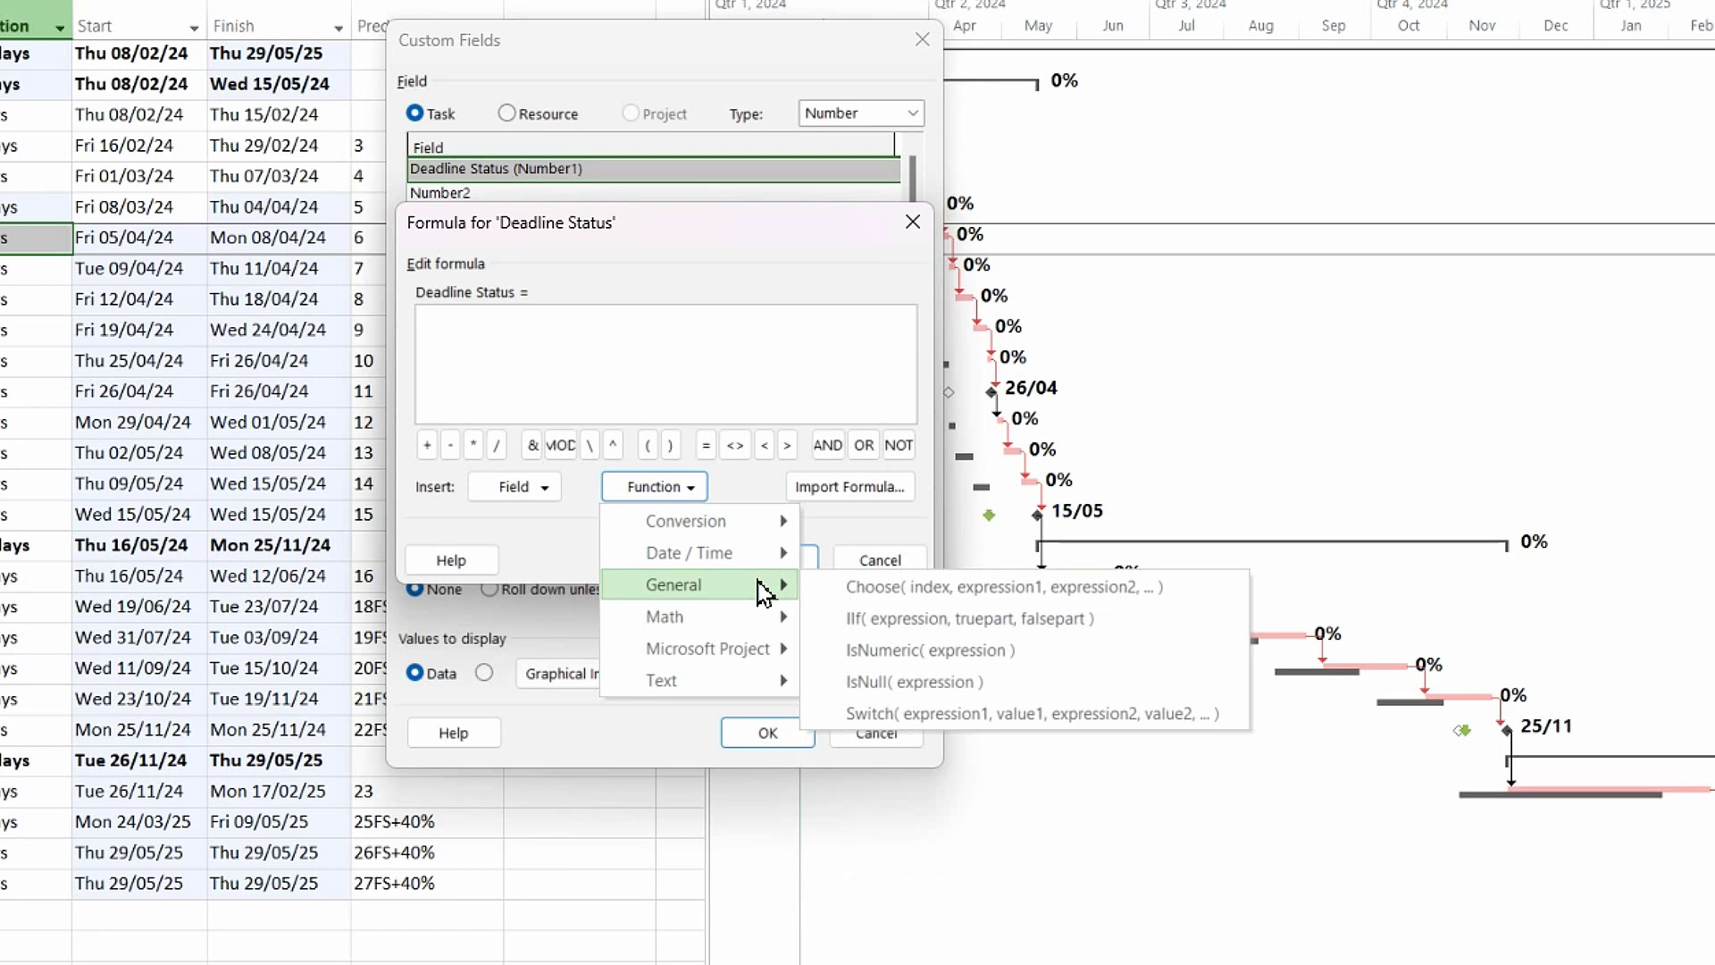
pyautogui.click(874, 625)
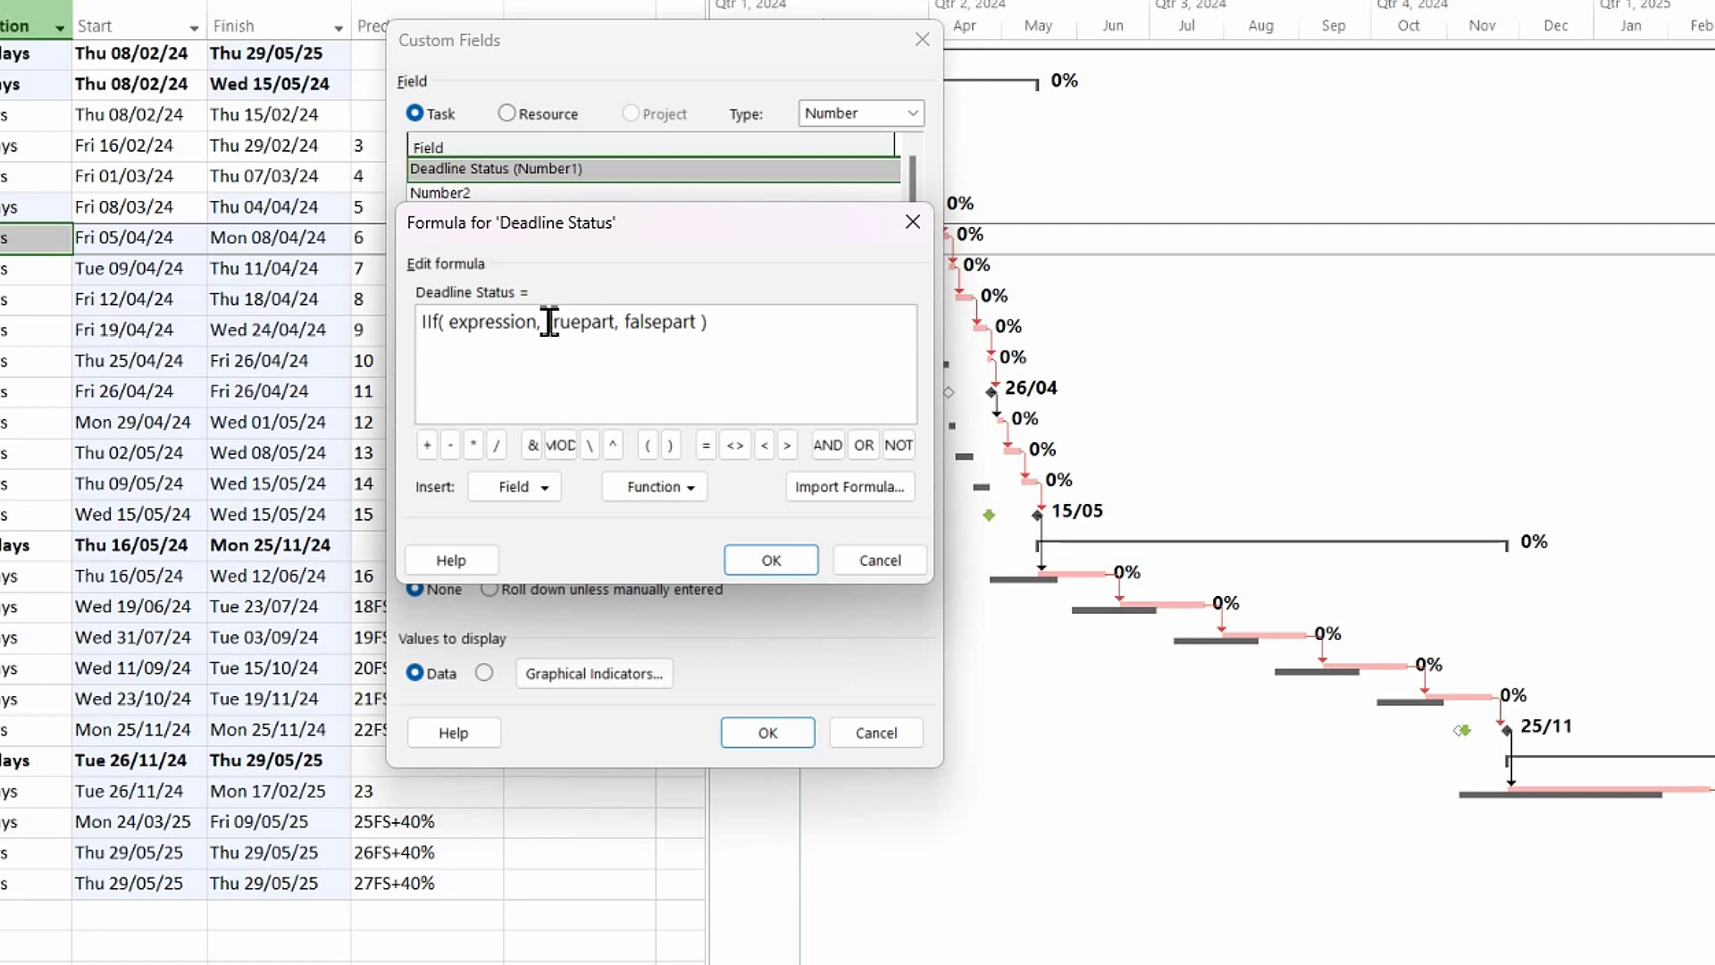
# Replace the expression placeholder of the IIf formula with [Finish] > [Deadline], using the built-in date fields.
pyautogui.moveTo(538, 323); pyautogui.dragTo(450, 334)
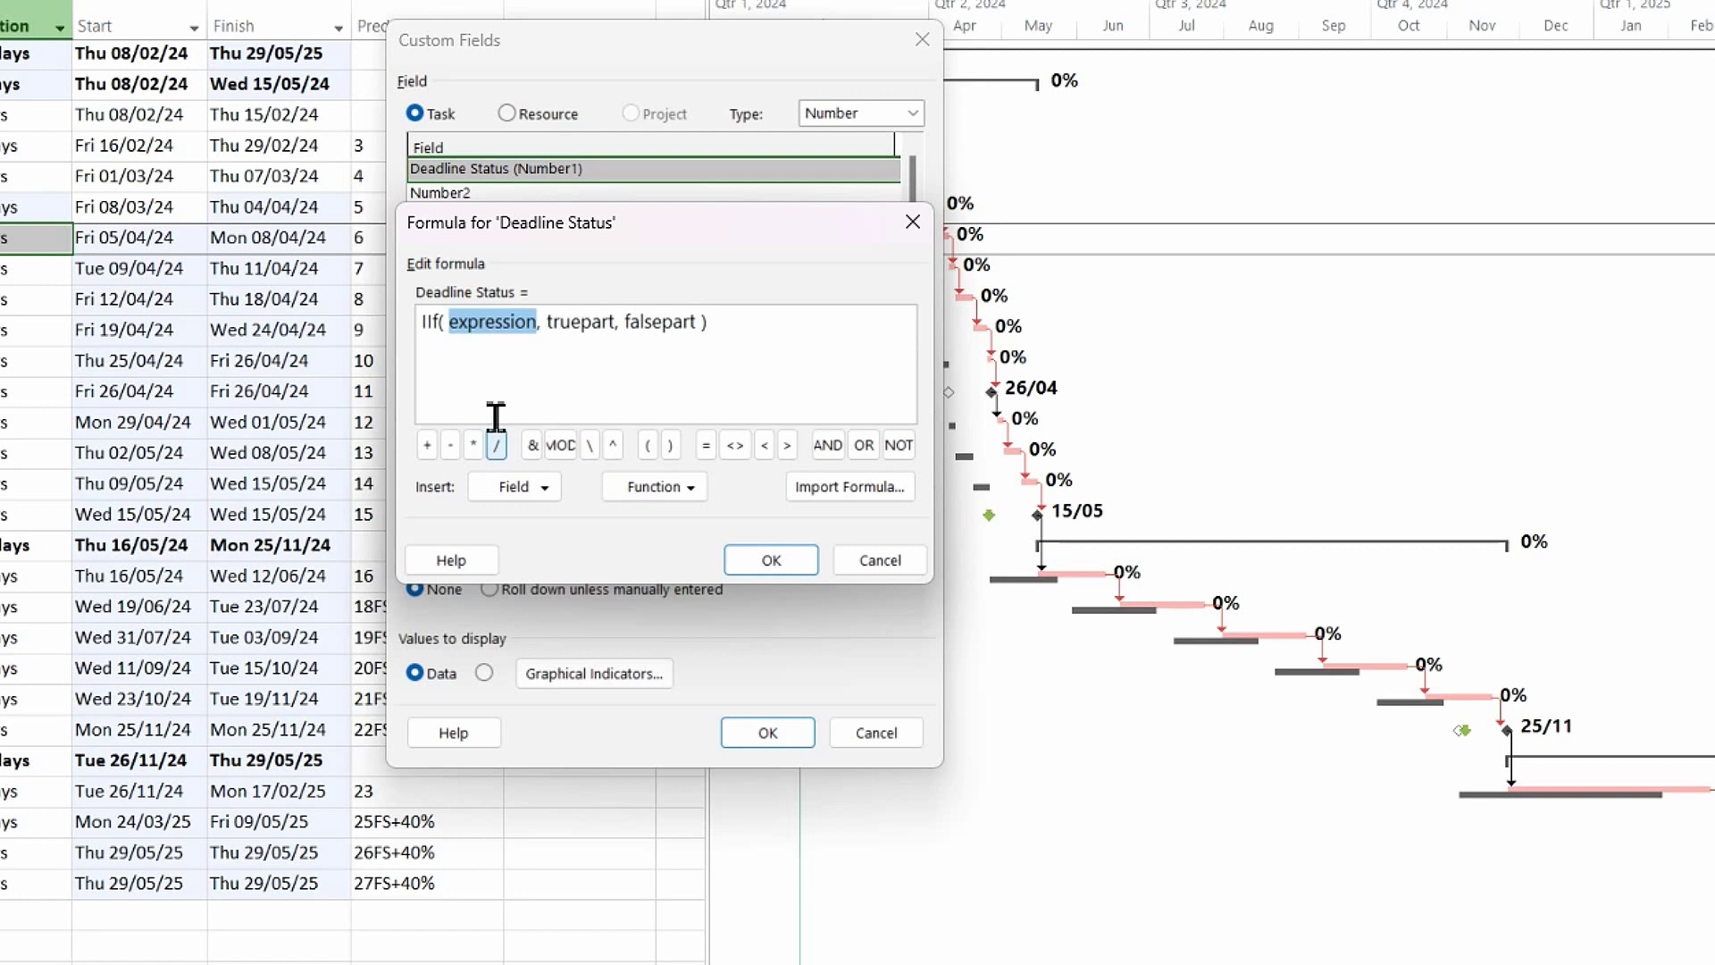
pyautogui.click(548, 494)
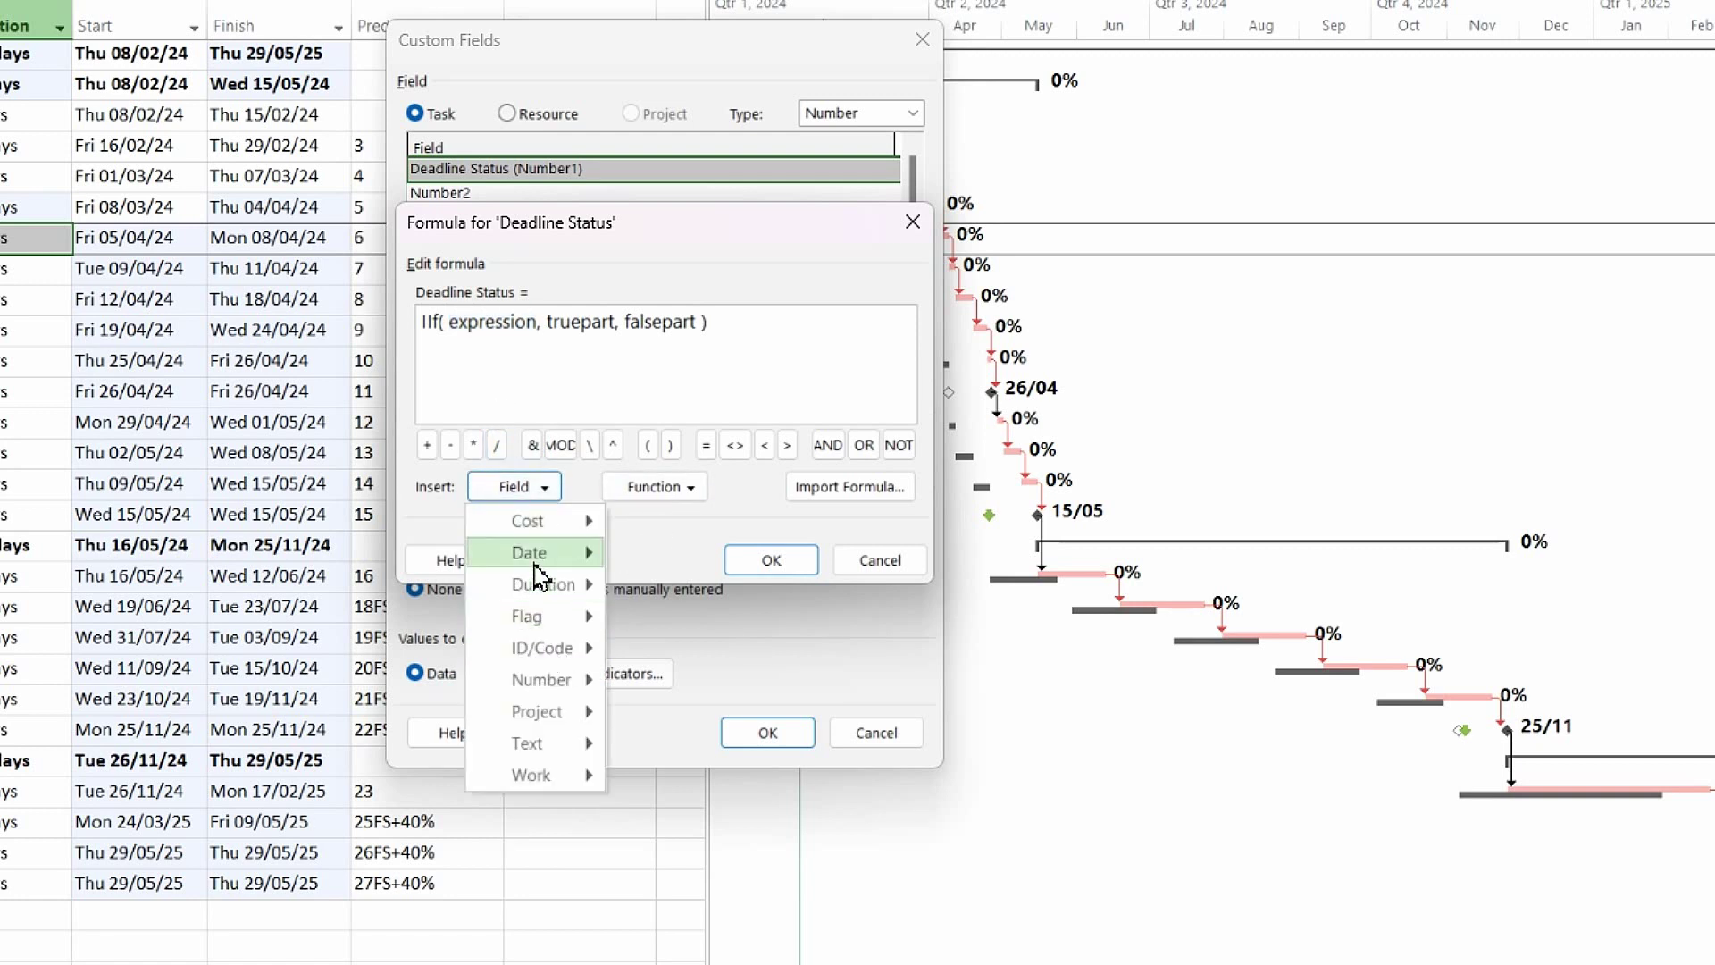
pyautogui.moveTo(537, 573)
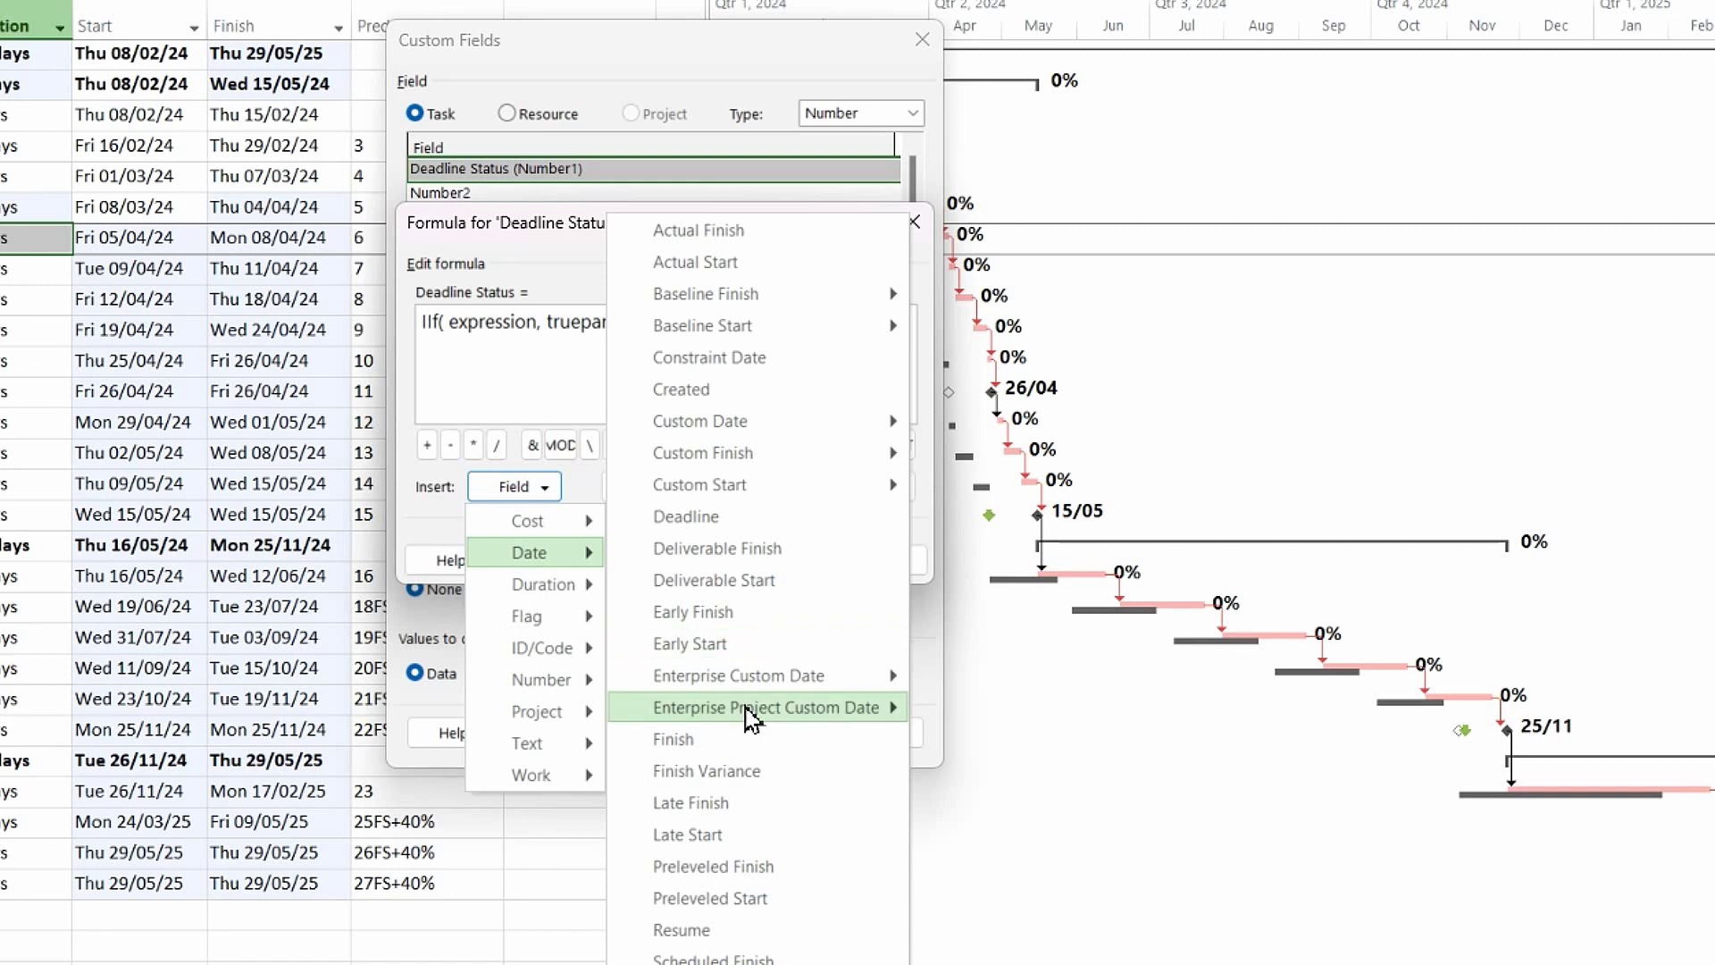
pyautogui.click(690, 743)
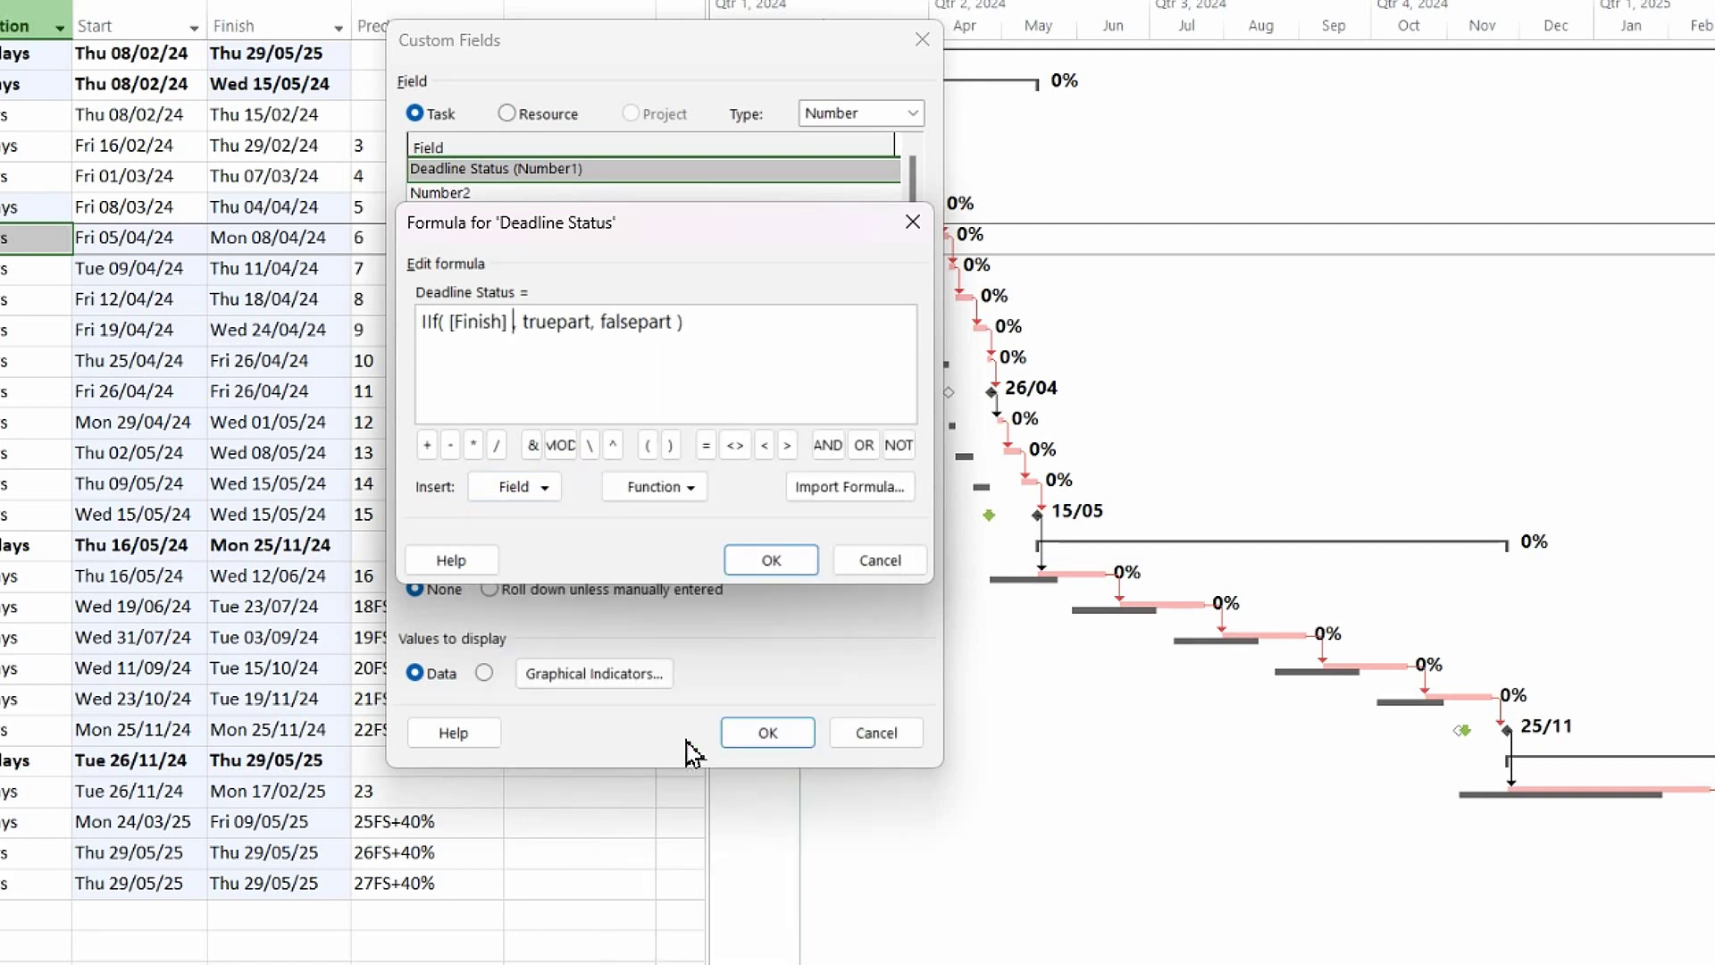
pyautogui.click(786, 446)
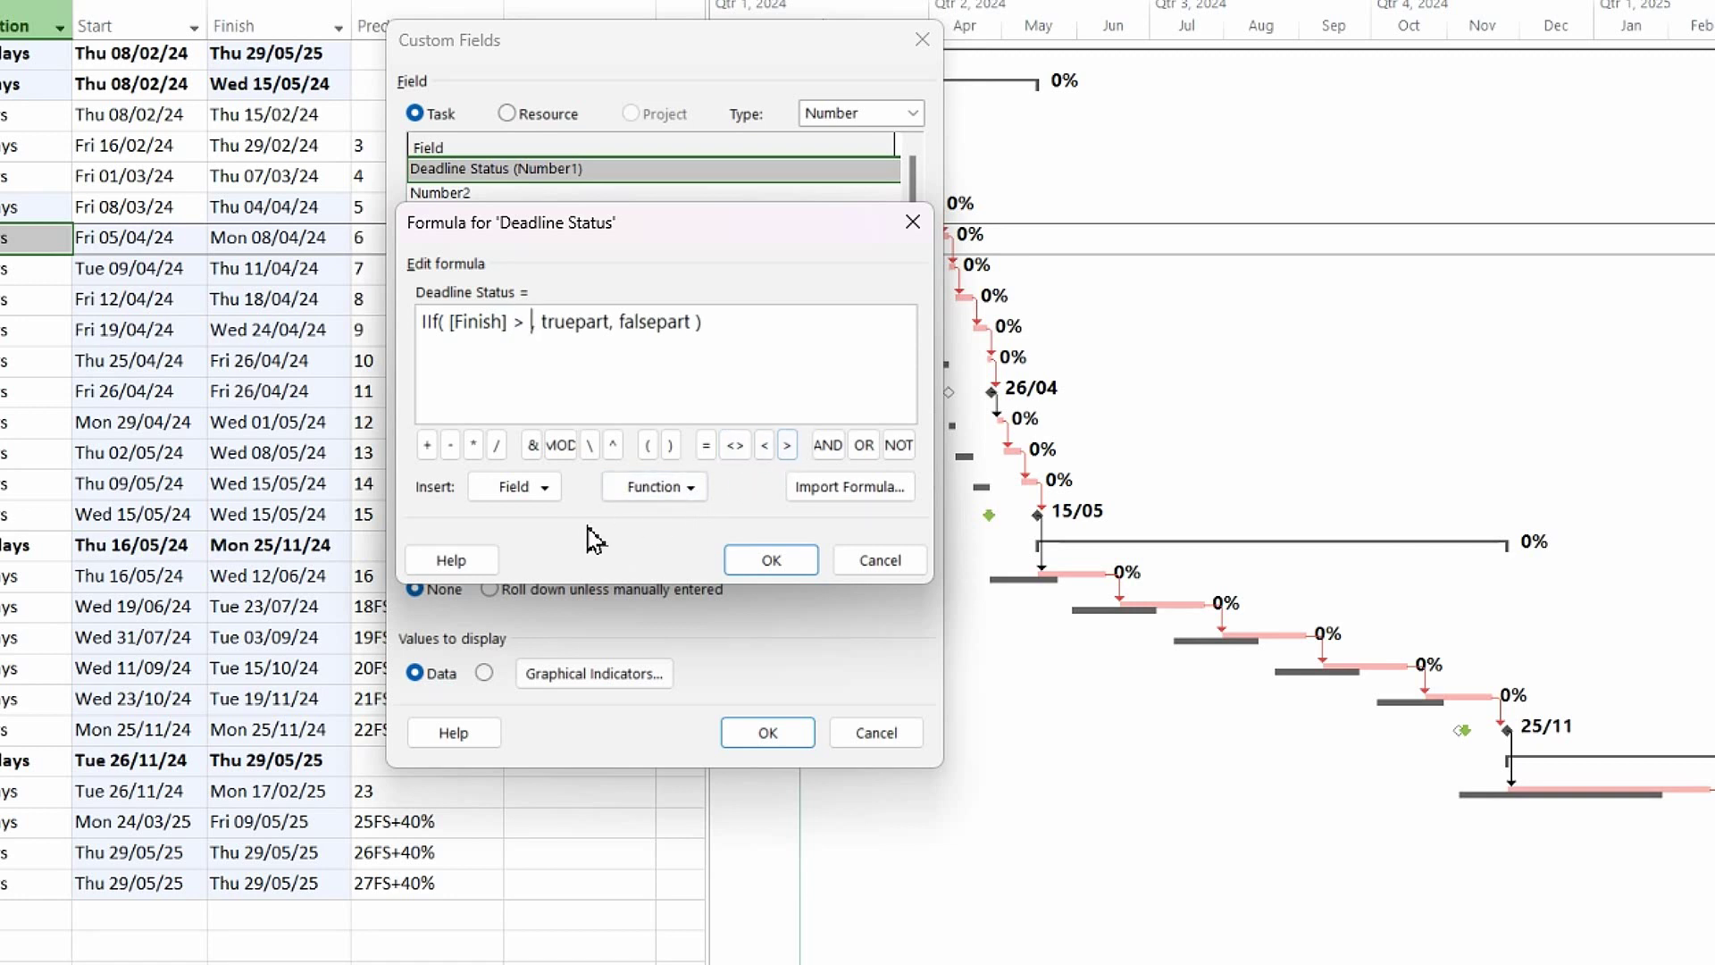
pyautogui.click(553, 494)
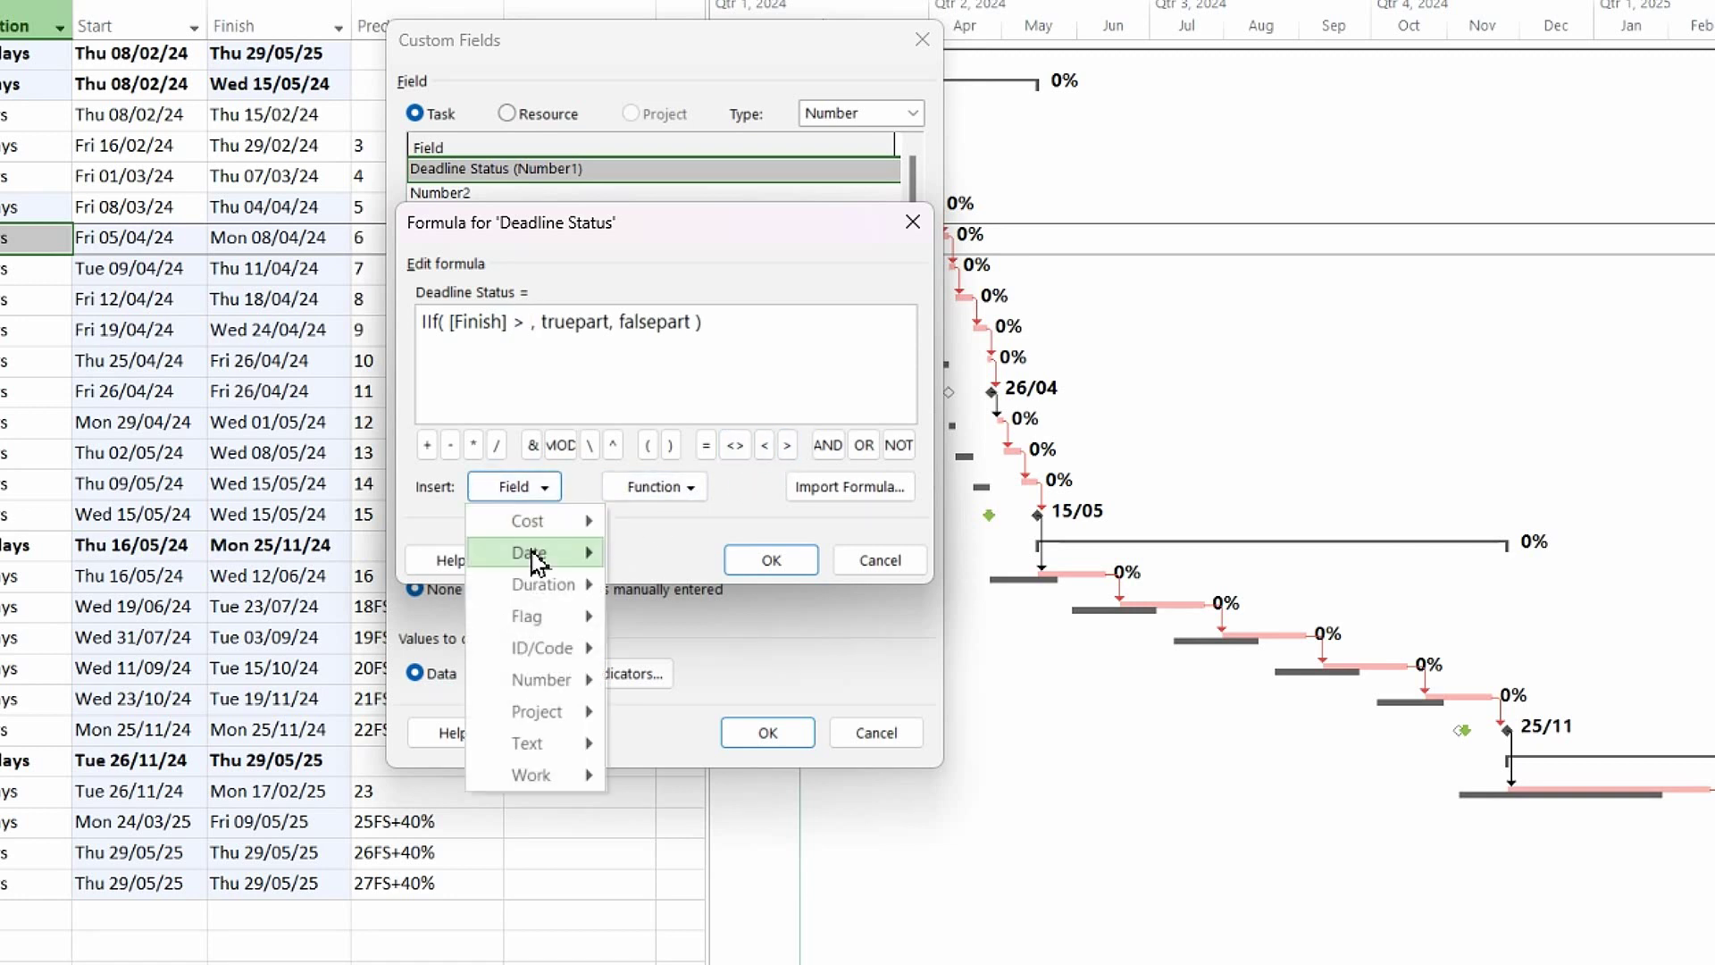
pyautogui.moveTo(536, 559)
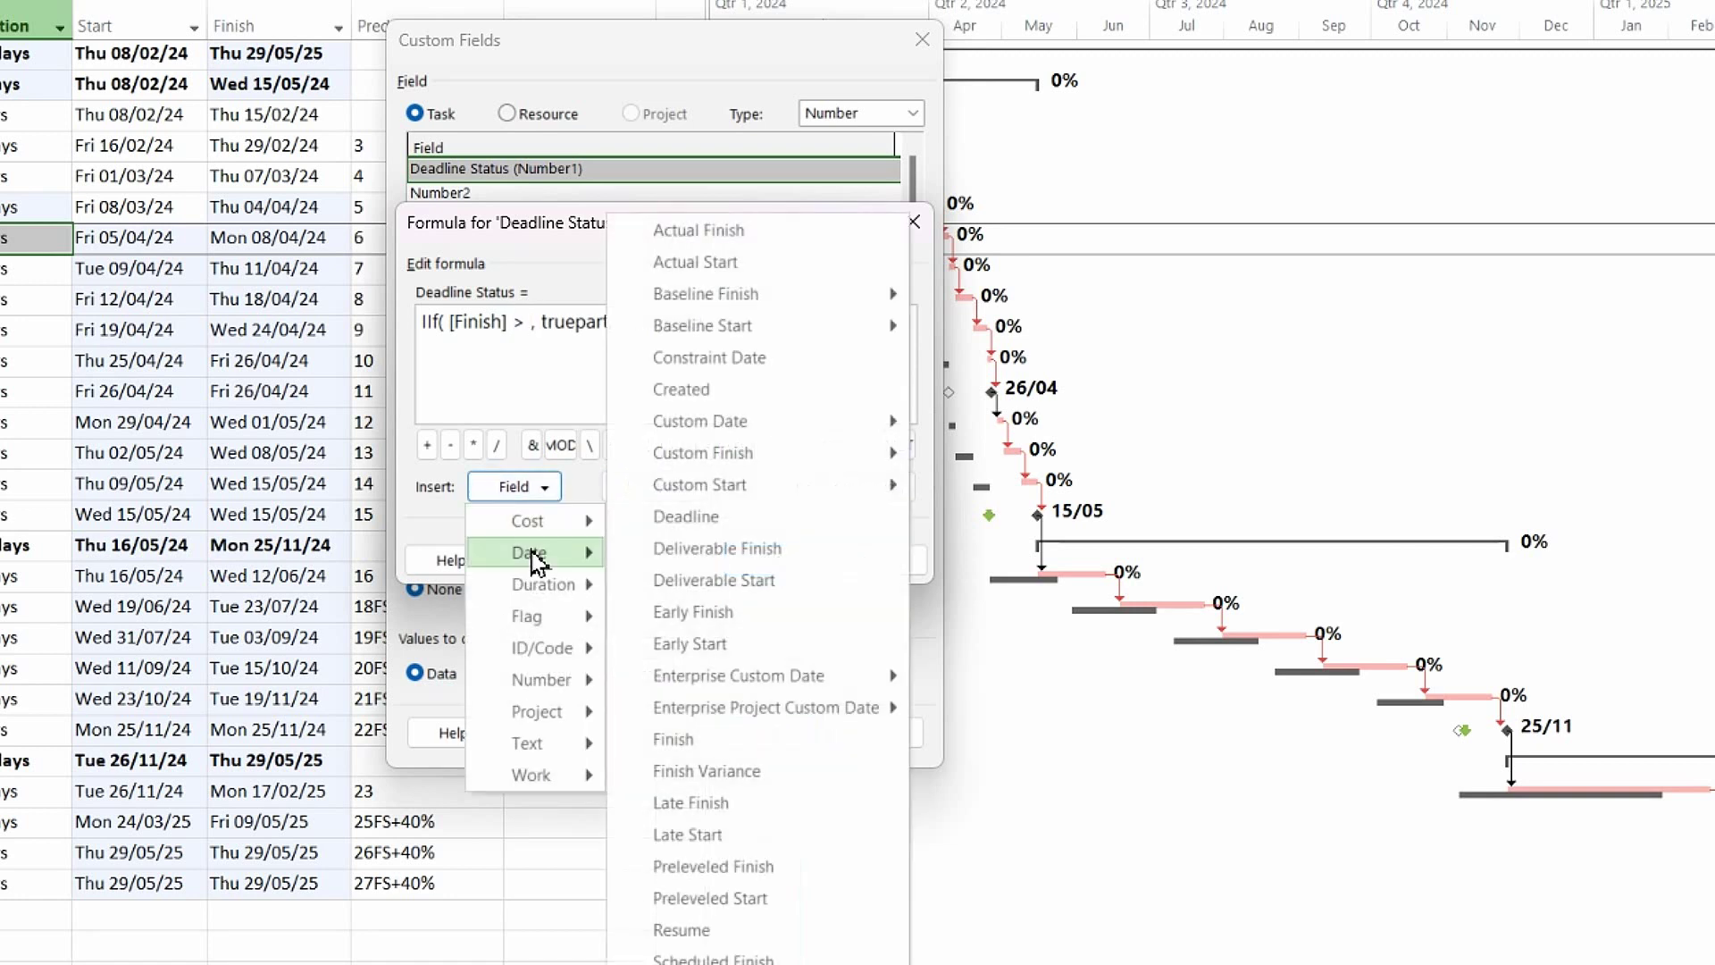
pyautogui.click(724, 523)
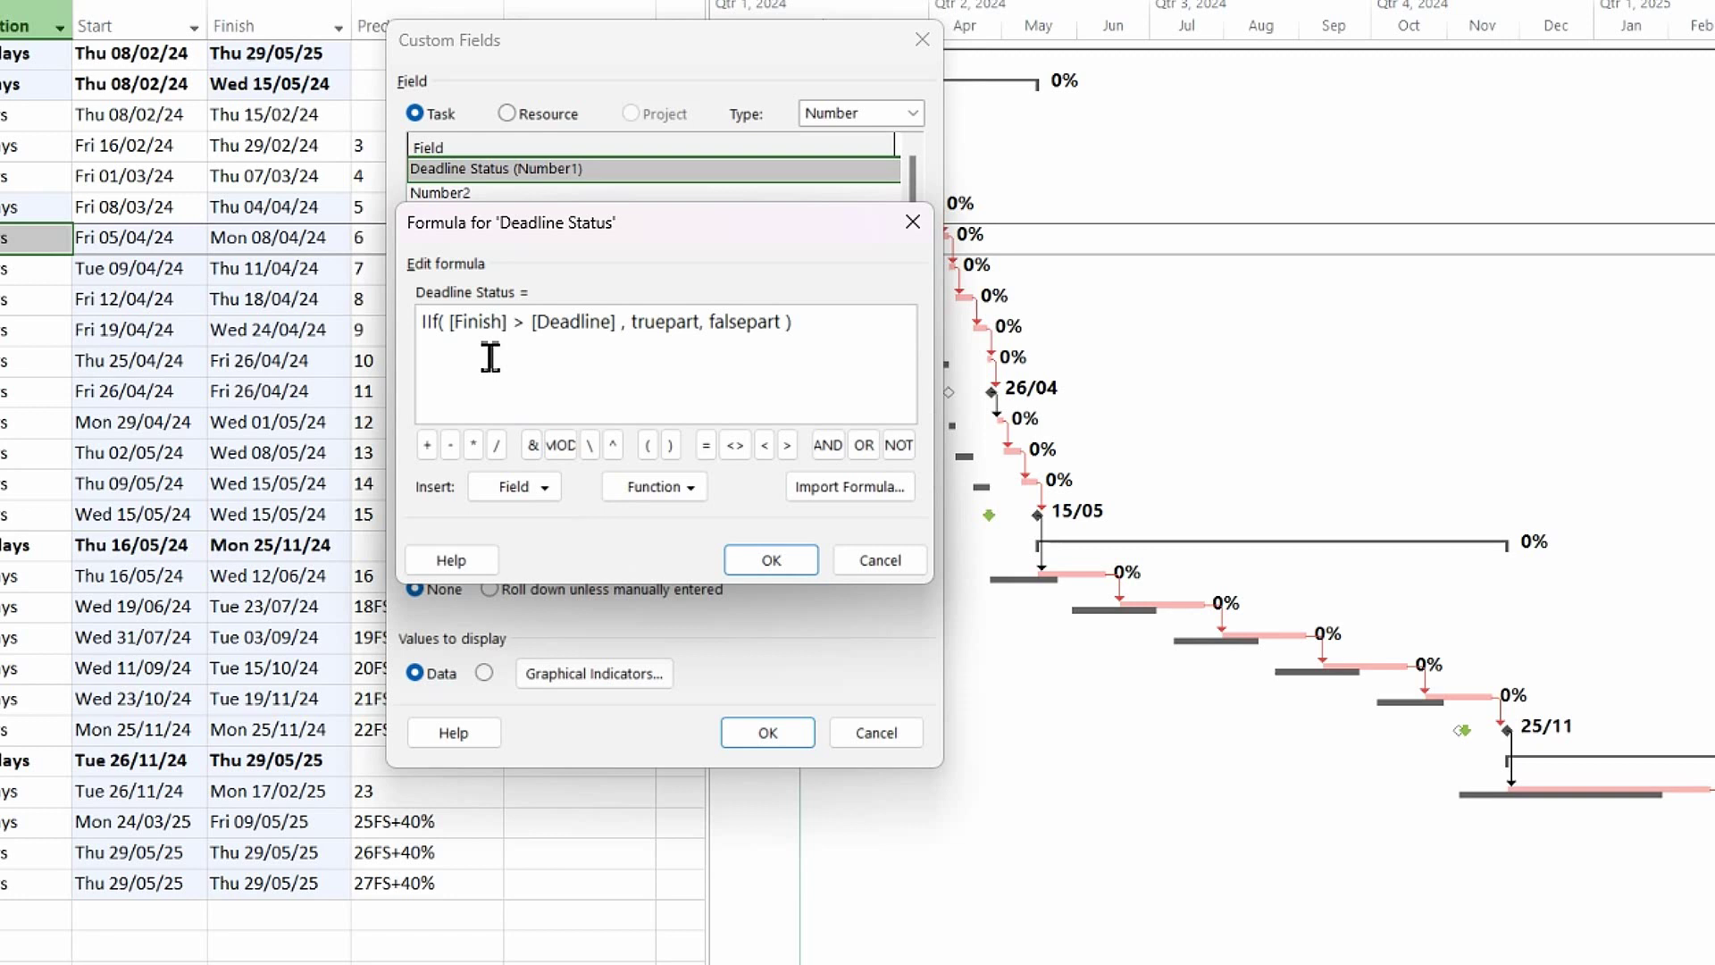
# Set the IIf formula's true part to 1 and false part to 0, and accept replacing the field's existing data.
pyautogui.moveTo(706, 324); pyautogui.dragTo(637, 323)
pyautogui.press('BackSpace')
pyautogui.press('BackSpace')
pyautogui.write('1')
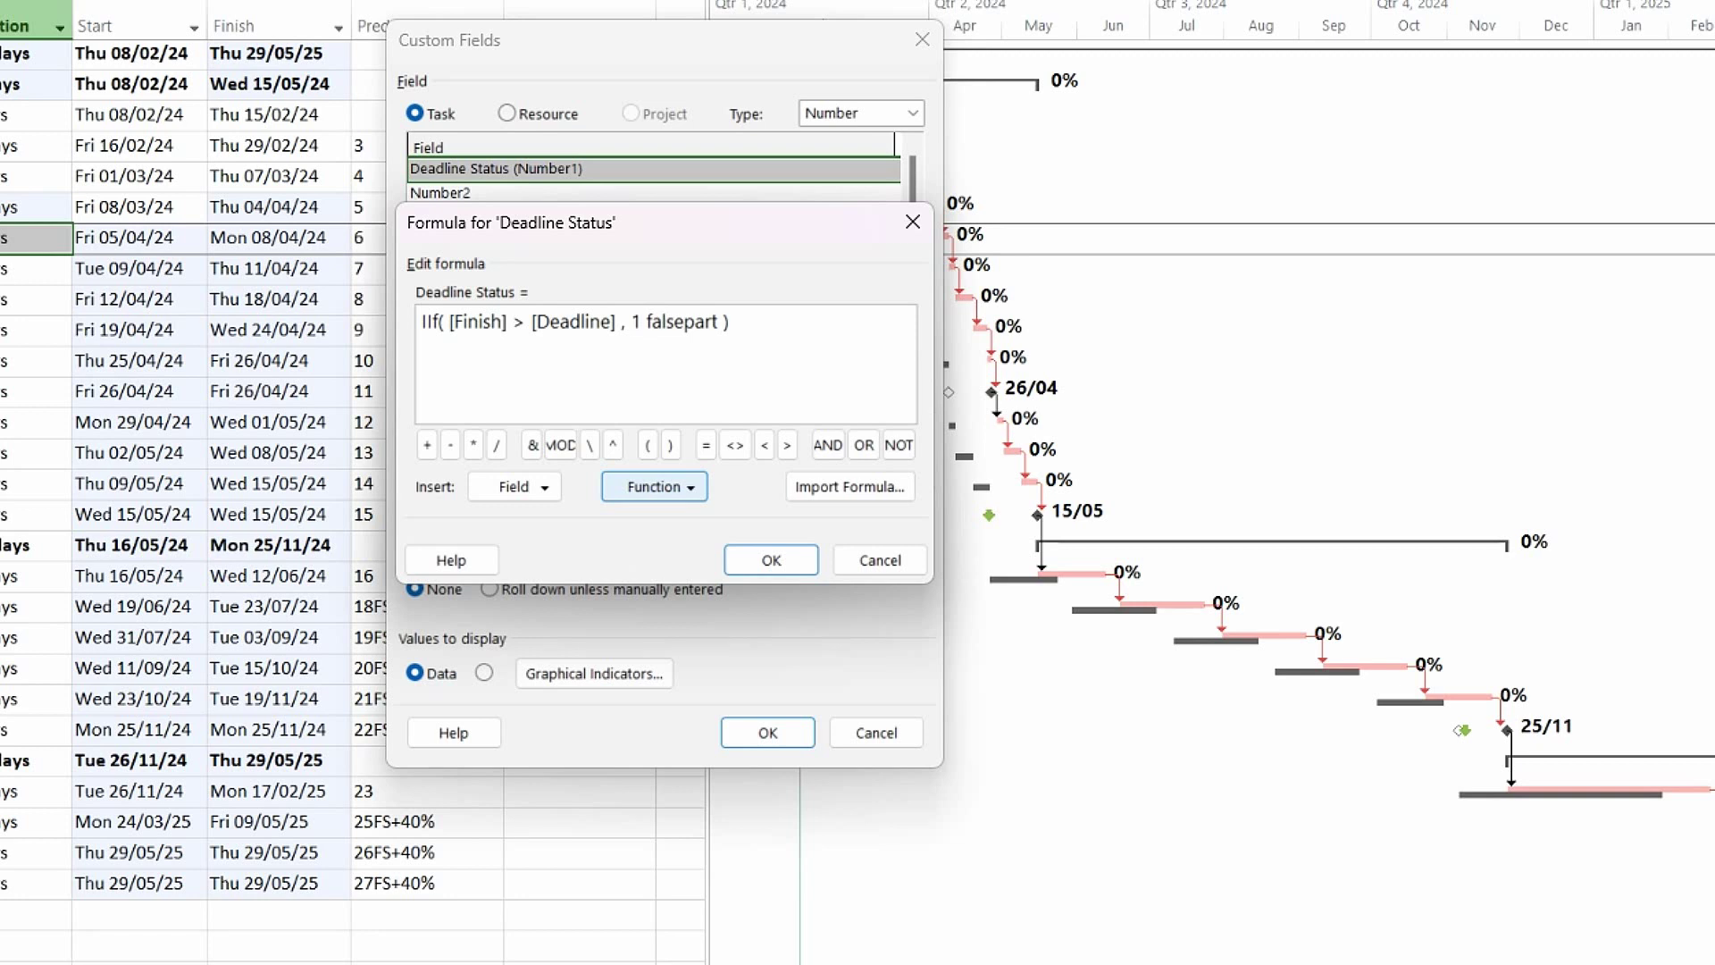
pyautogui.write(',0')
pyautogui.moveTo(739, 319); pyautogui.dragTo(662, 327)
pyautogui.press('BackSpace')
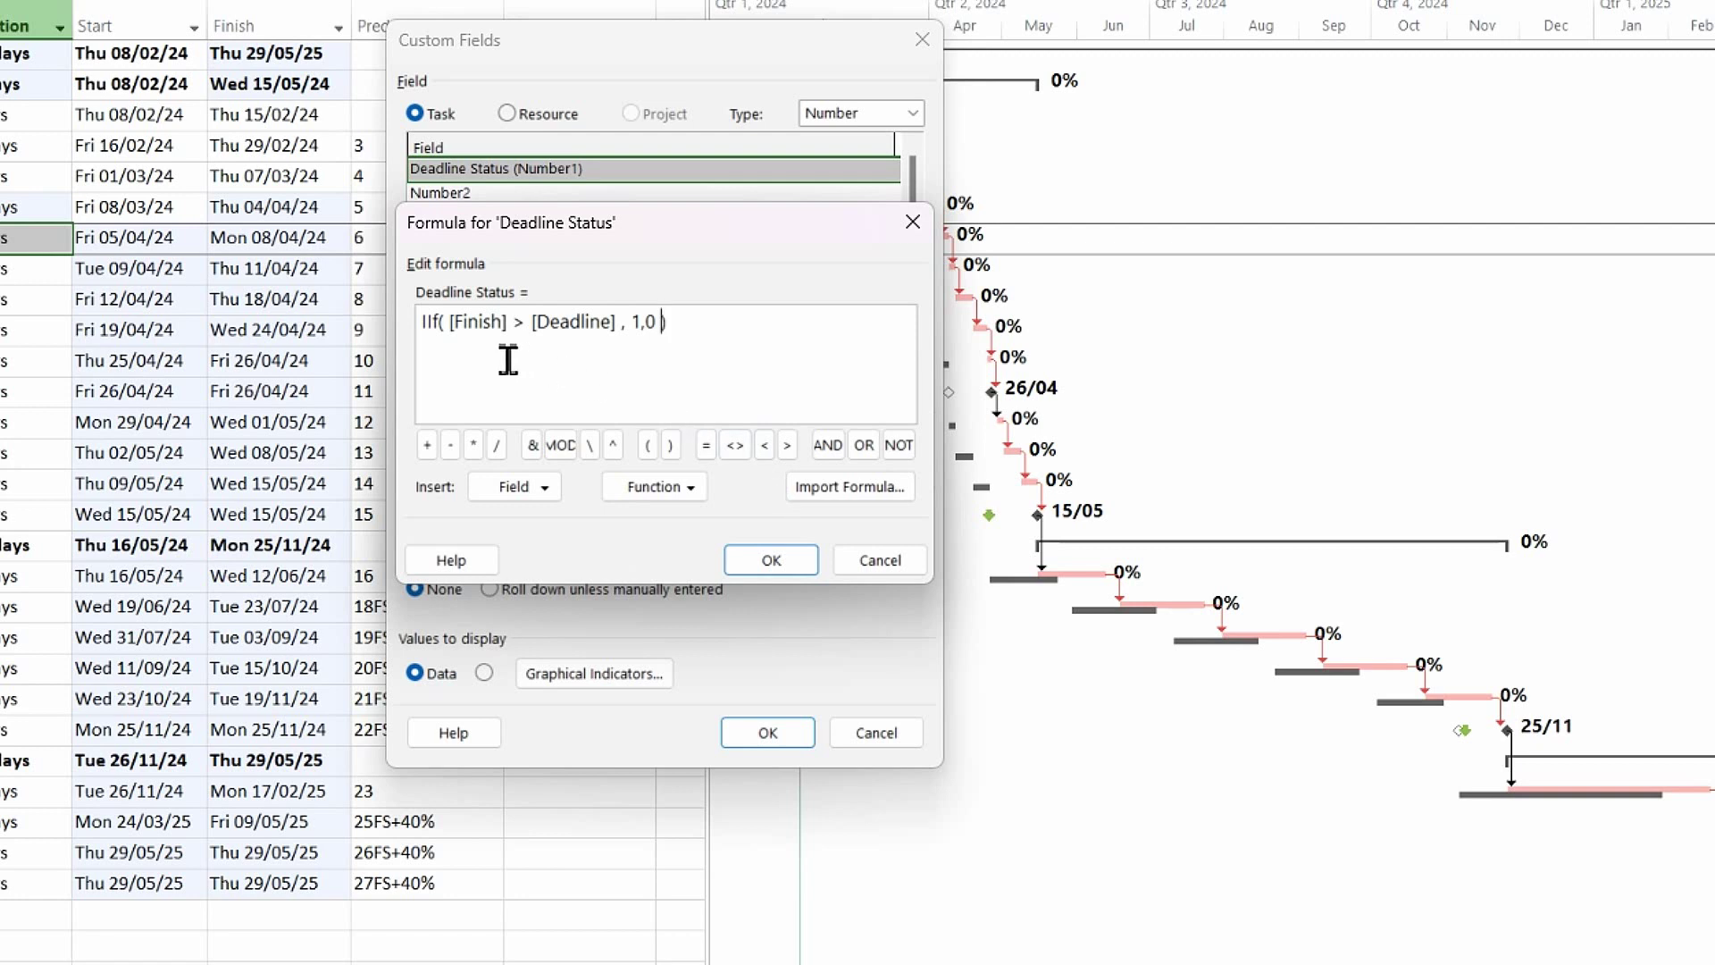
pyautogui.click(770, 562)
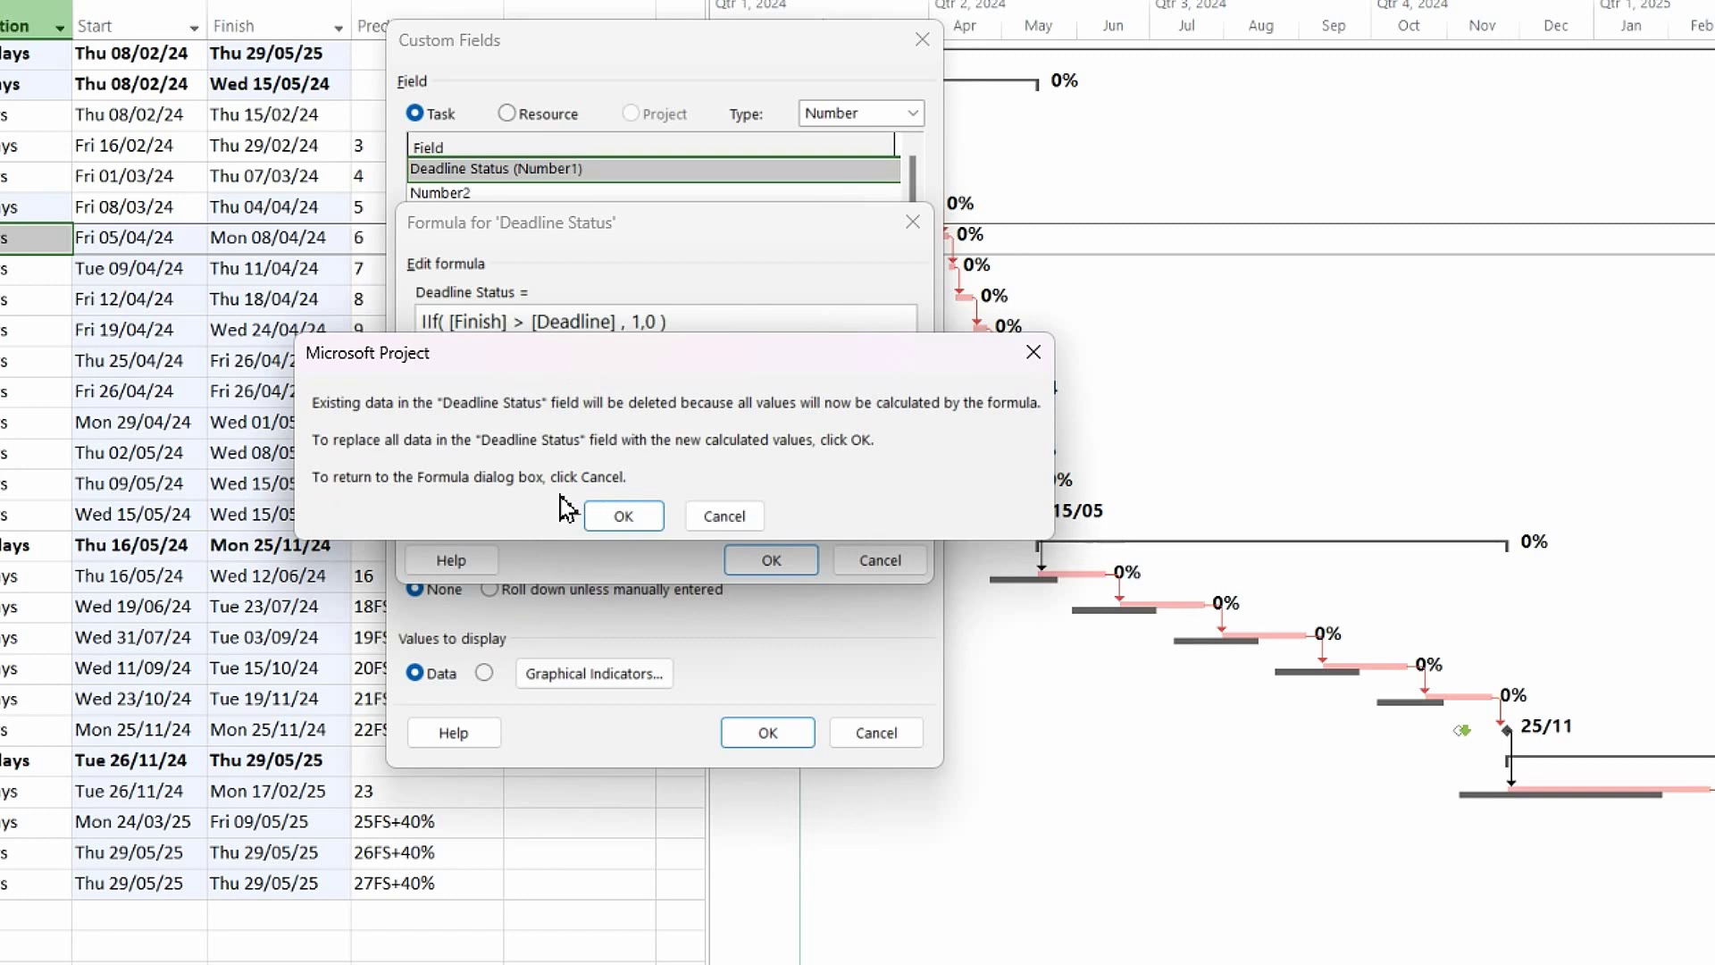
pyautogui.click(625, 520)
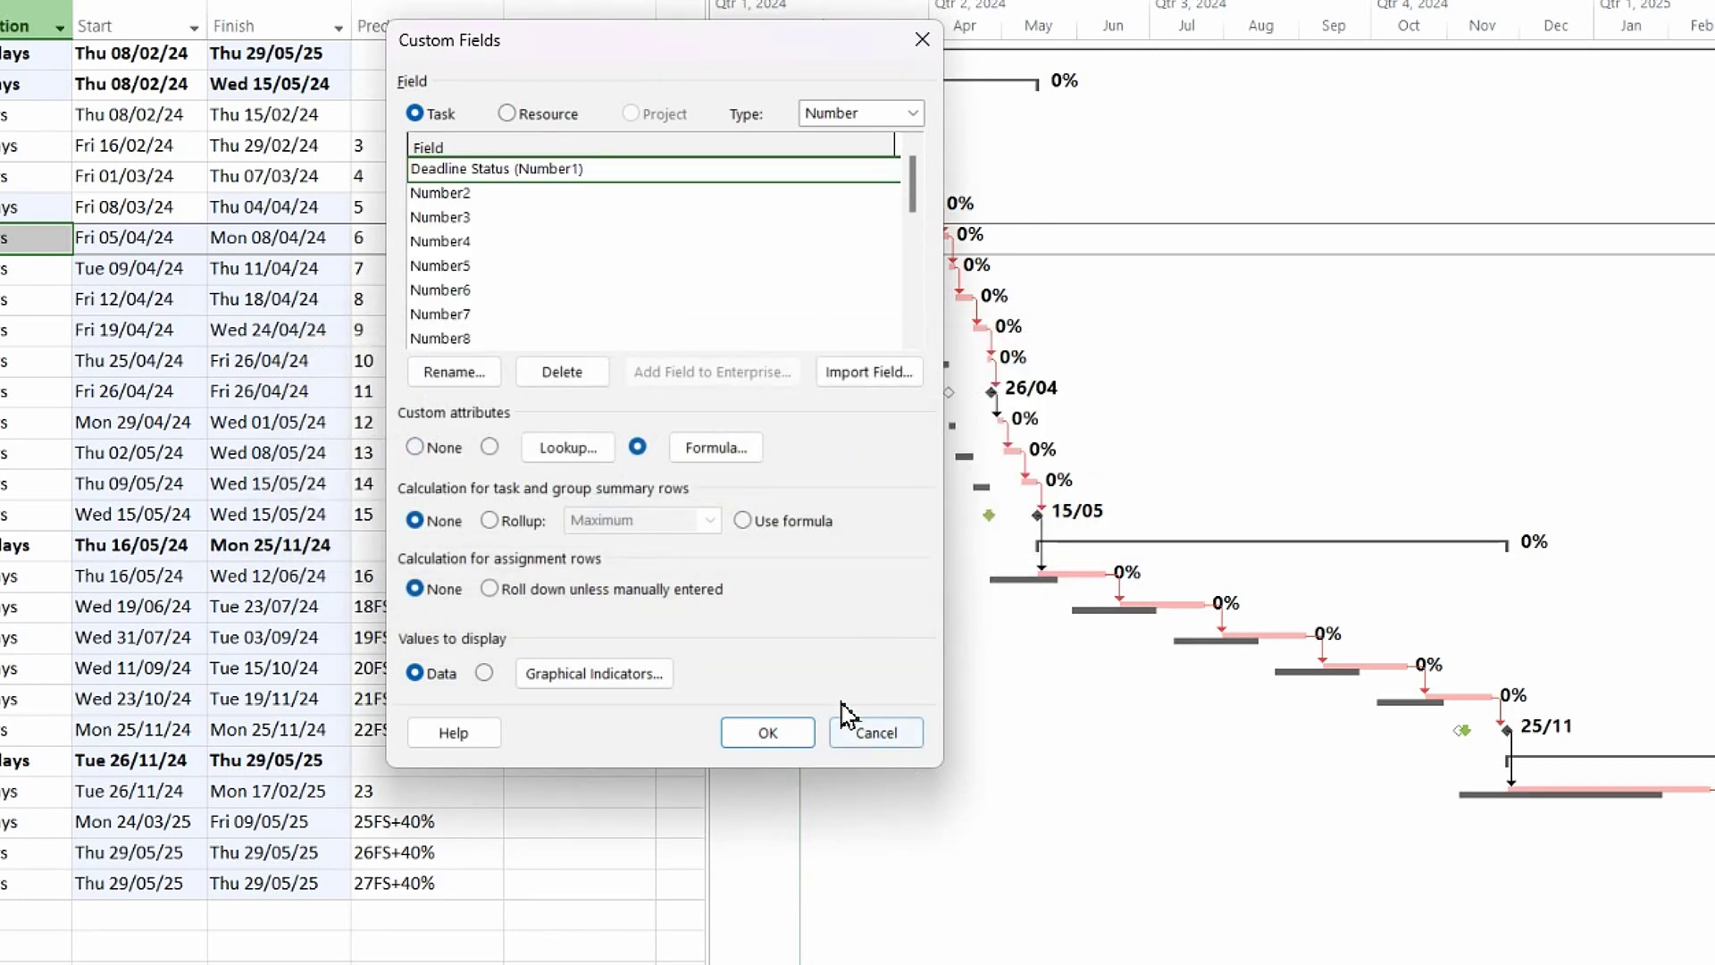
# Accept the custom field definition and insert the Number1 (Deadline Status) column before the Resource Names column.
pyautogui.click(751, 743)
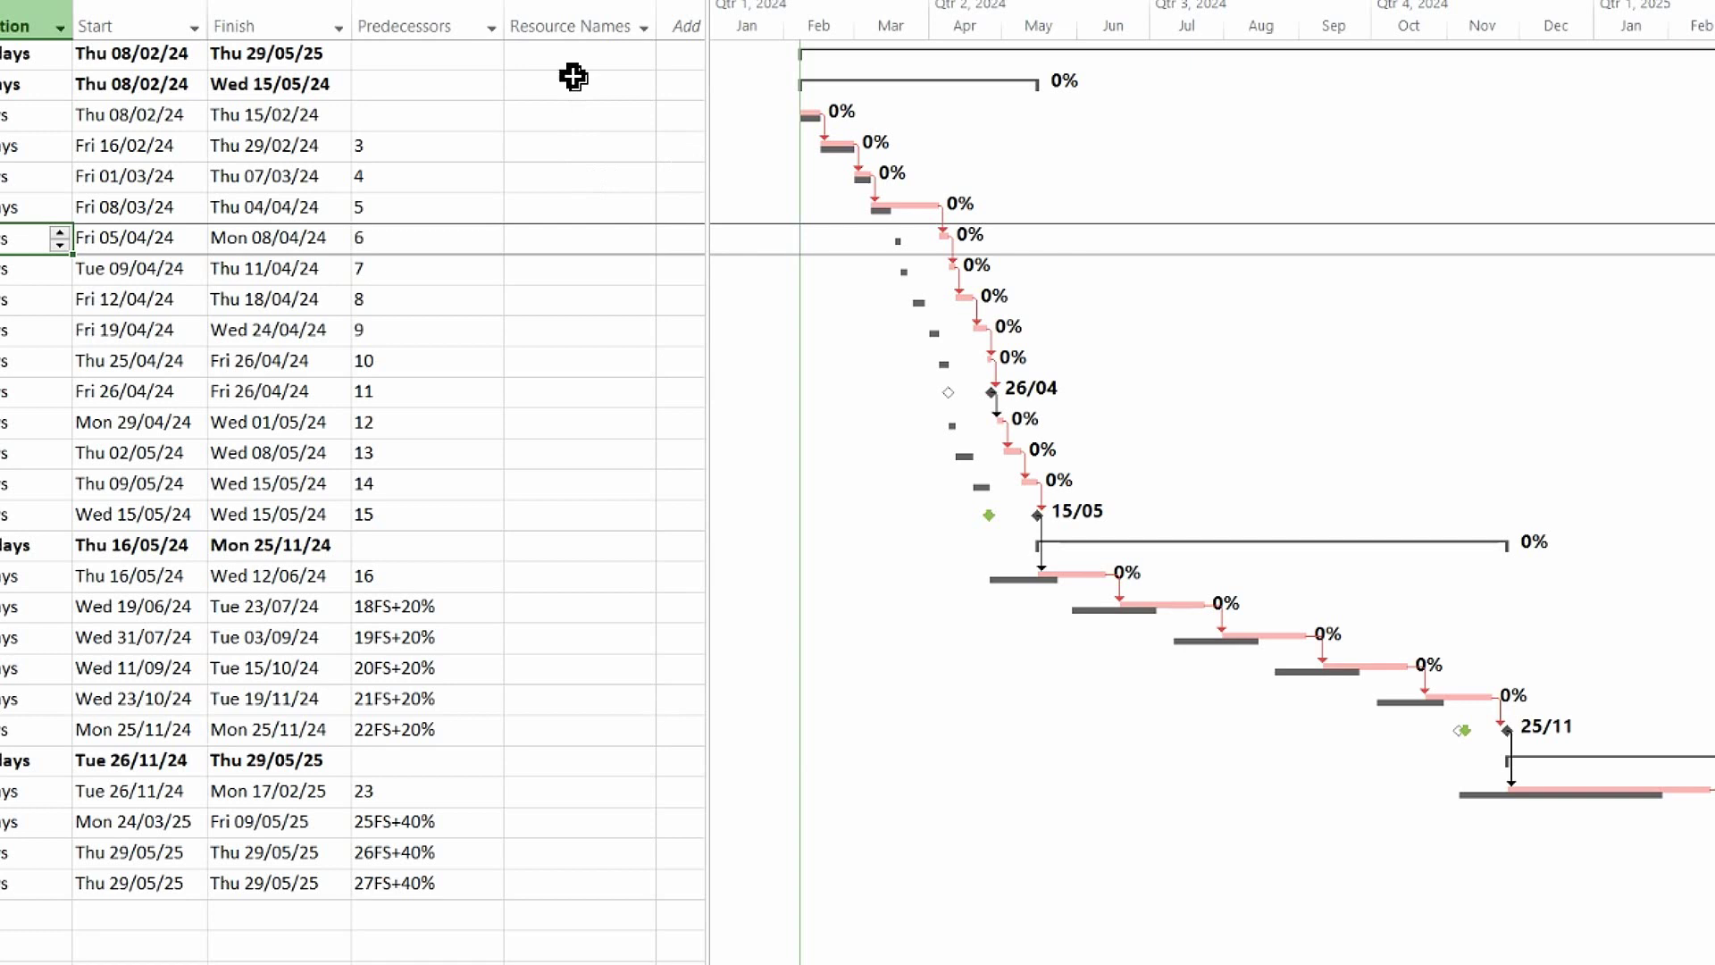
pyautogui.click(572, 27)
pyautogui.rightClick(563, 42)
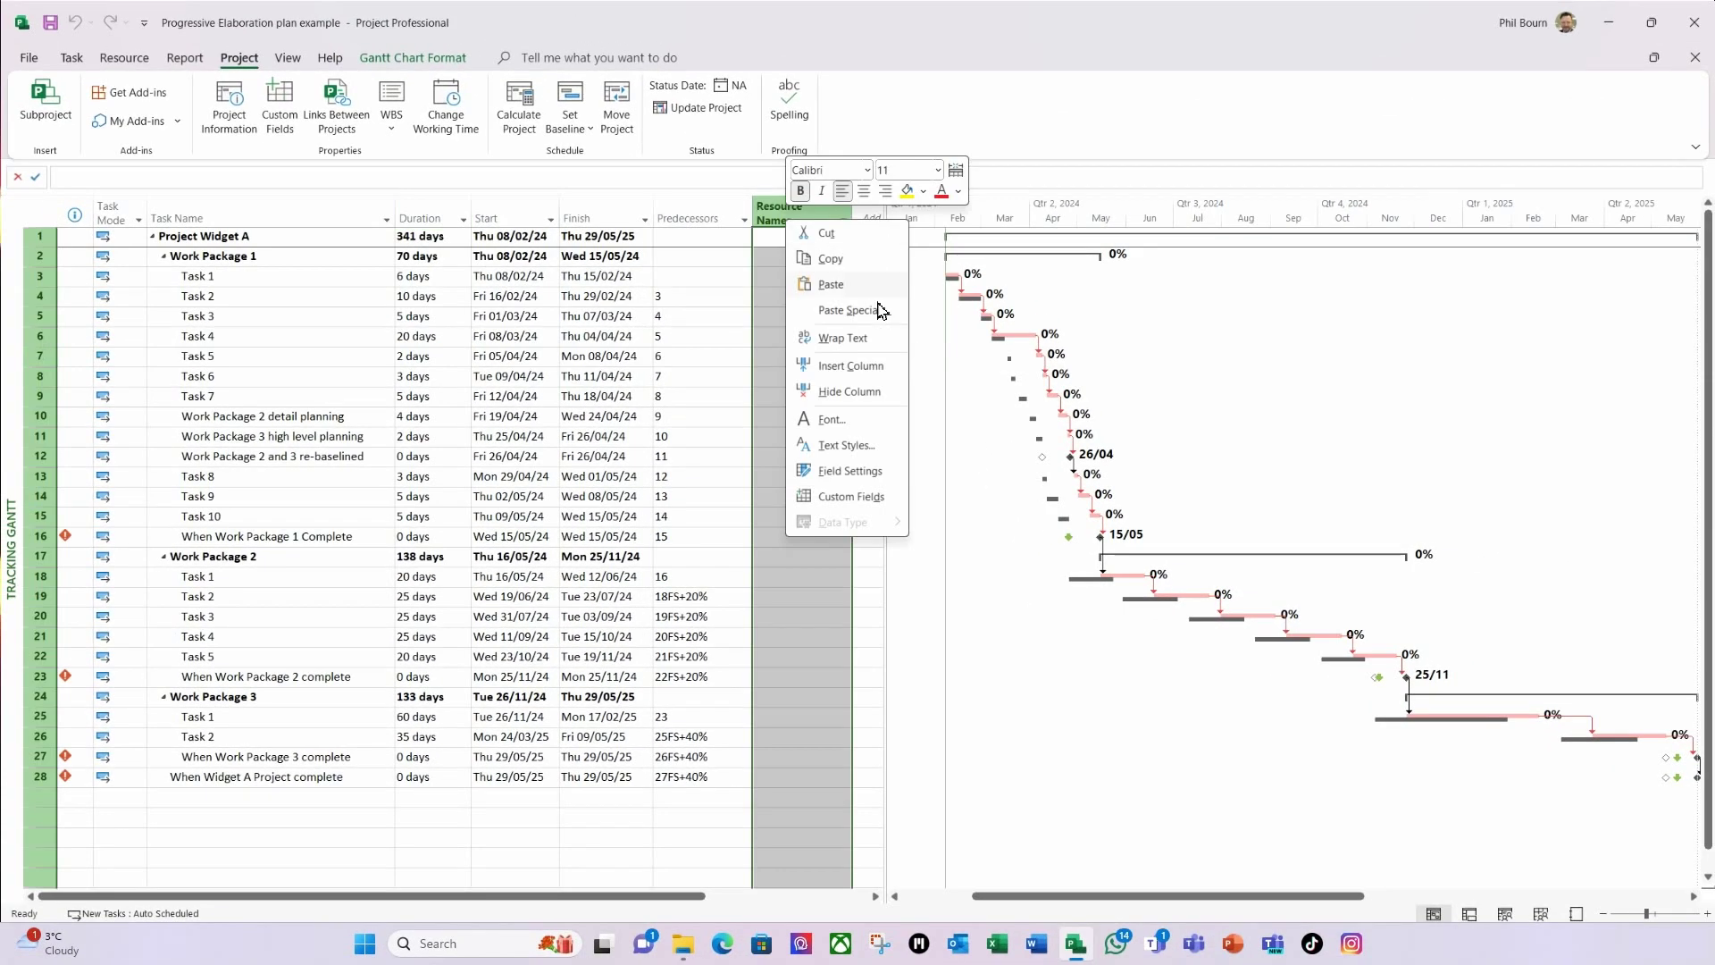
pyautogui.click(854, 366)
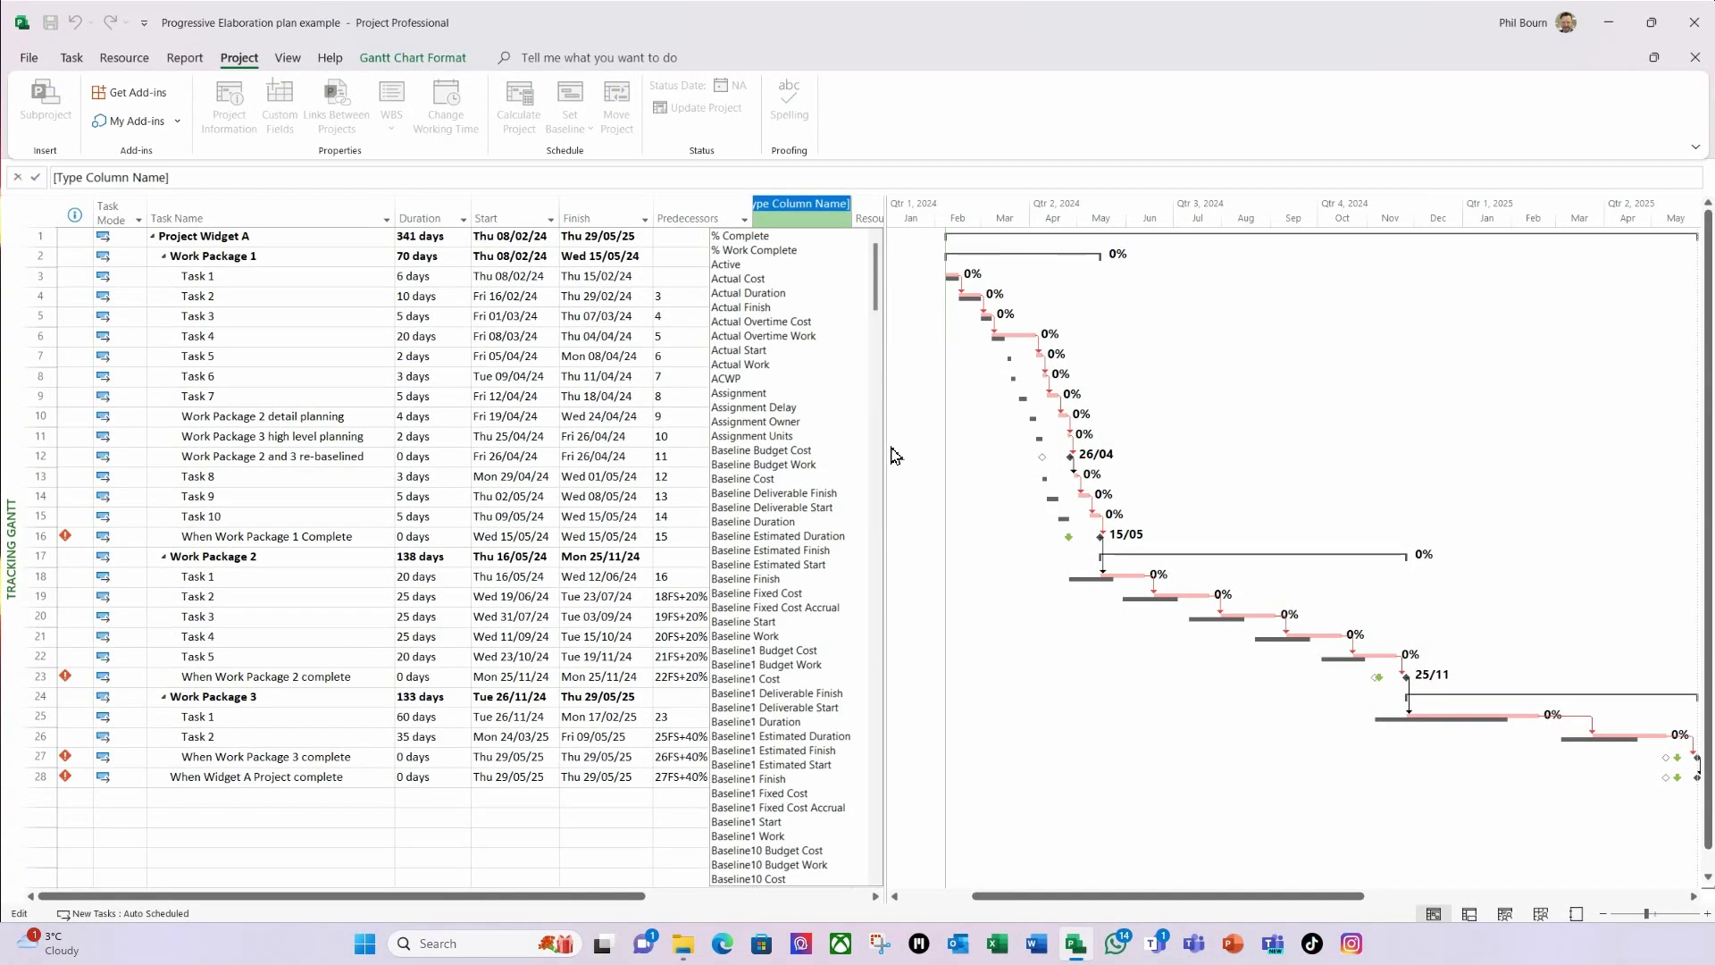
pyautogui.write('name')
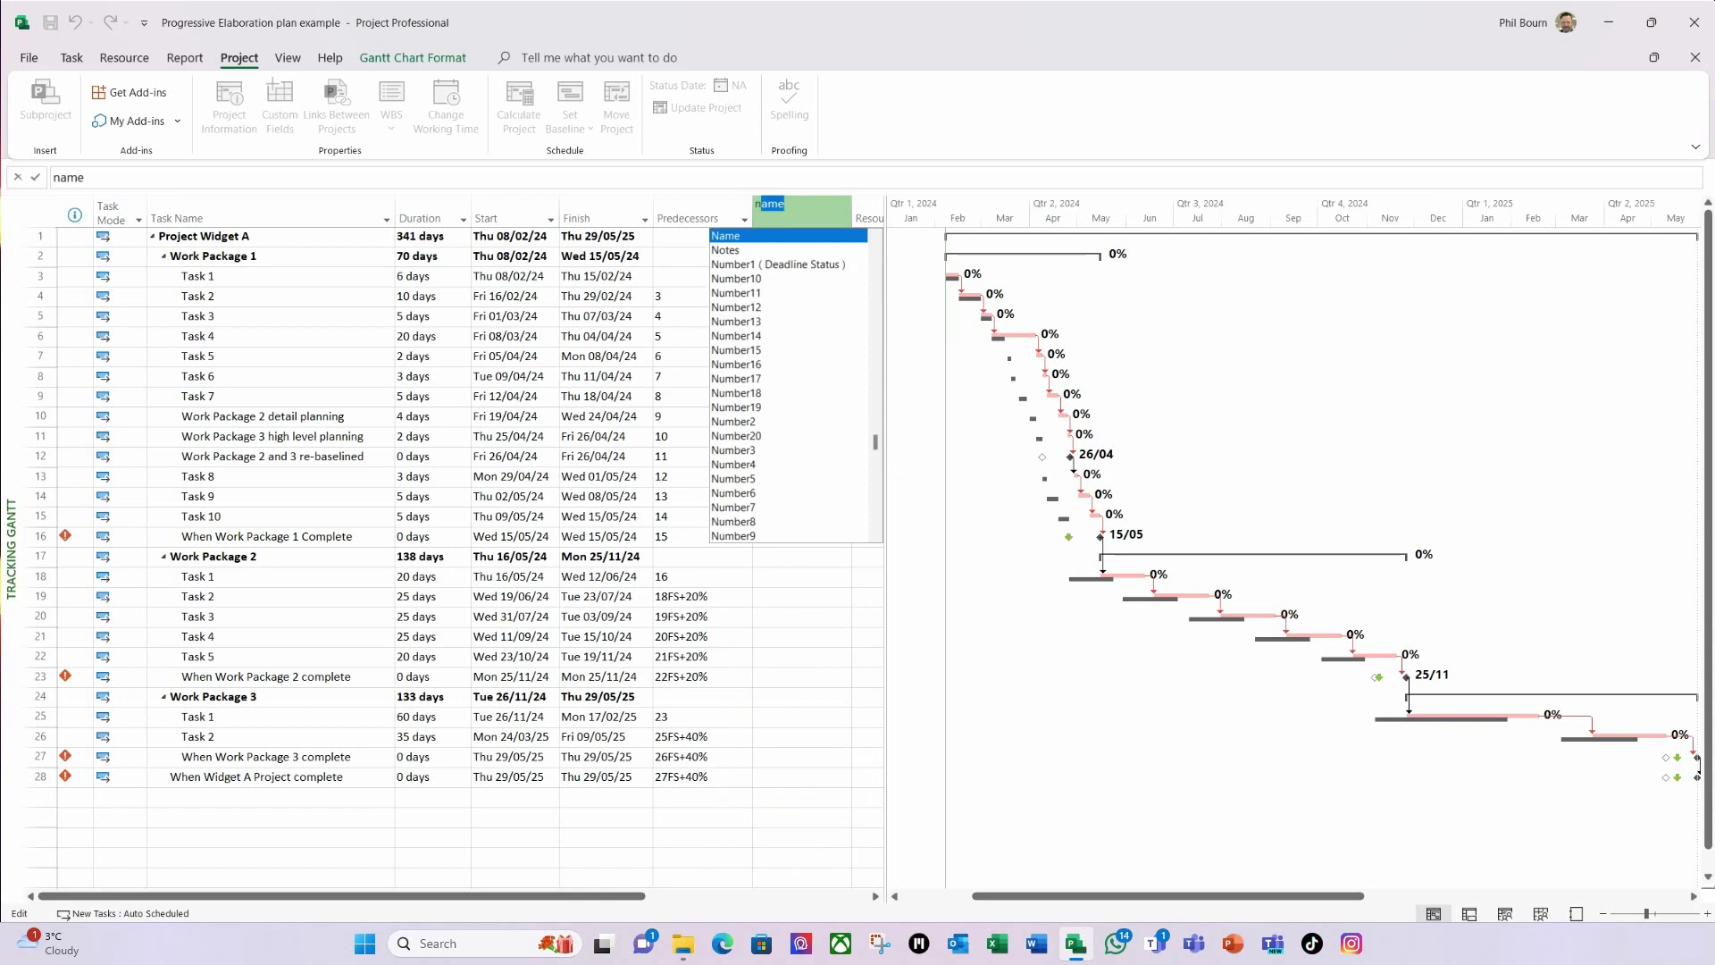
pyautogui.click(774, 271)
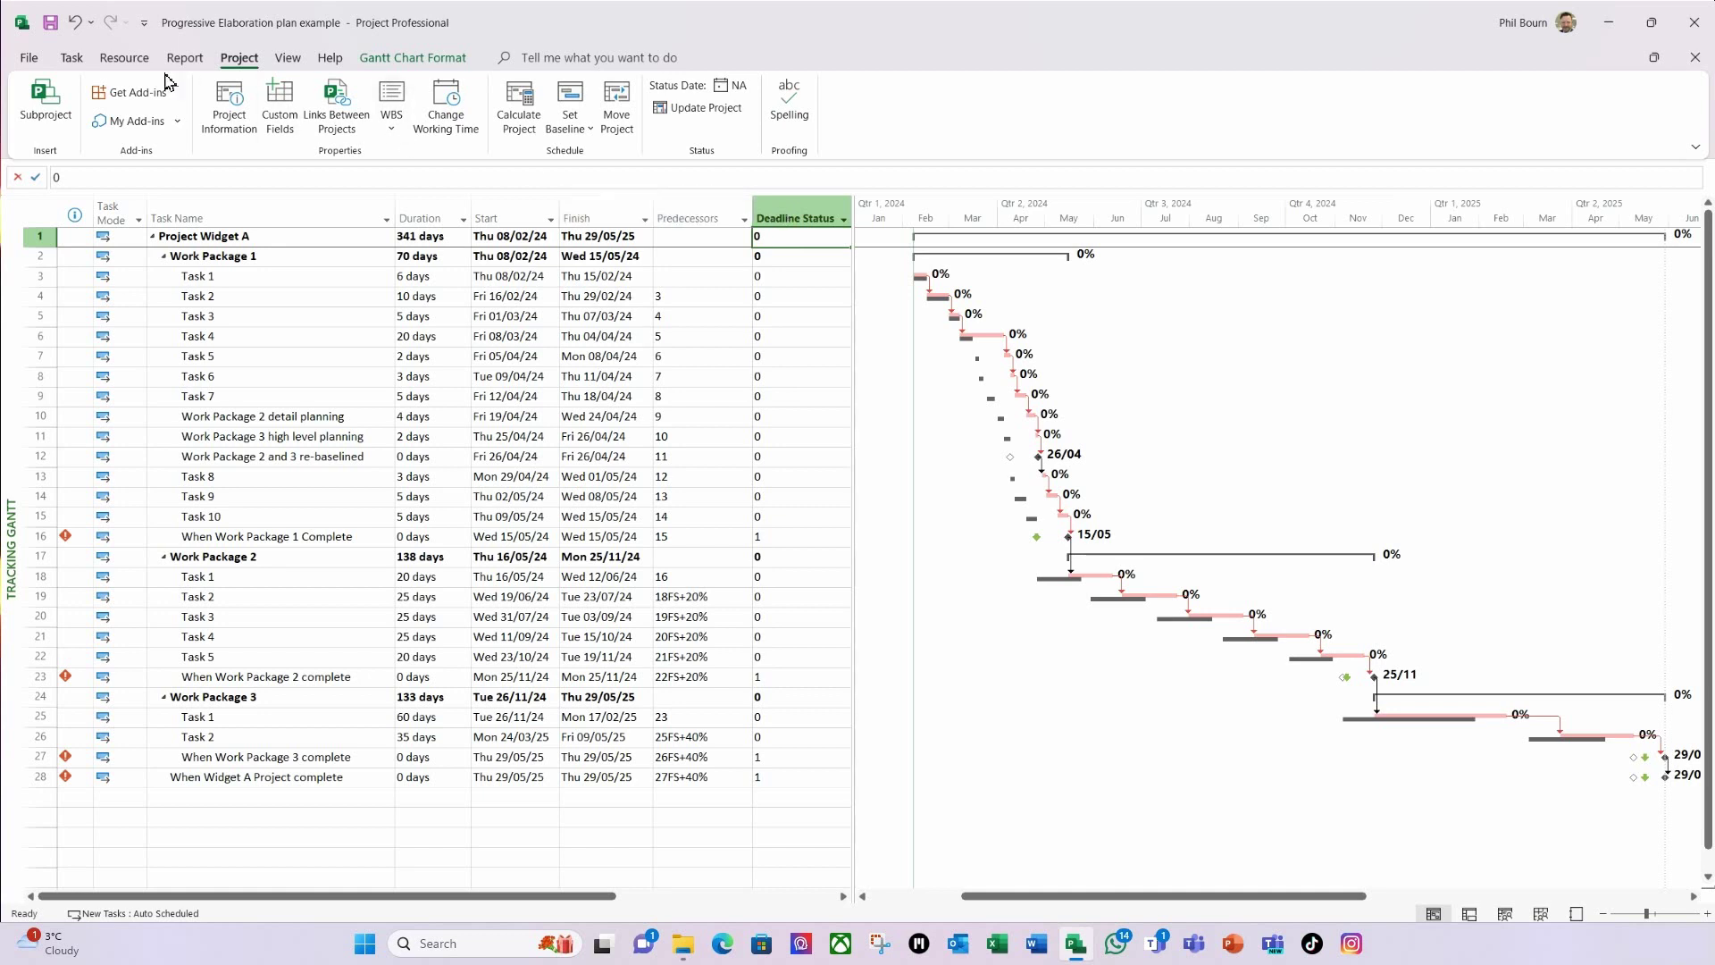
# Create a new task filter named "Deadlines at risk or missed".
pyautogui.click(286, 61)
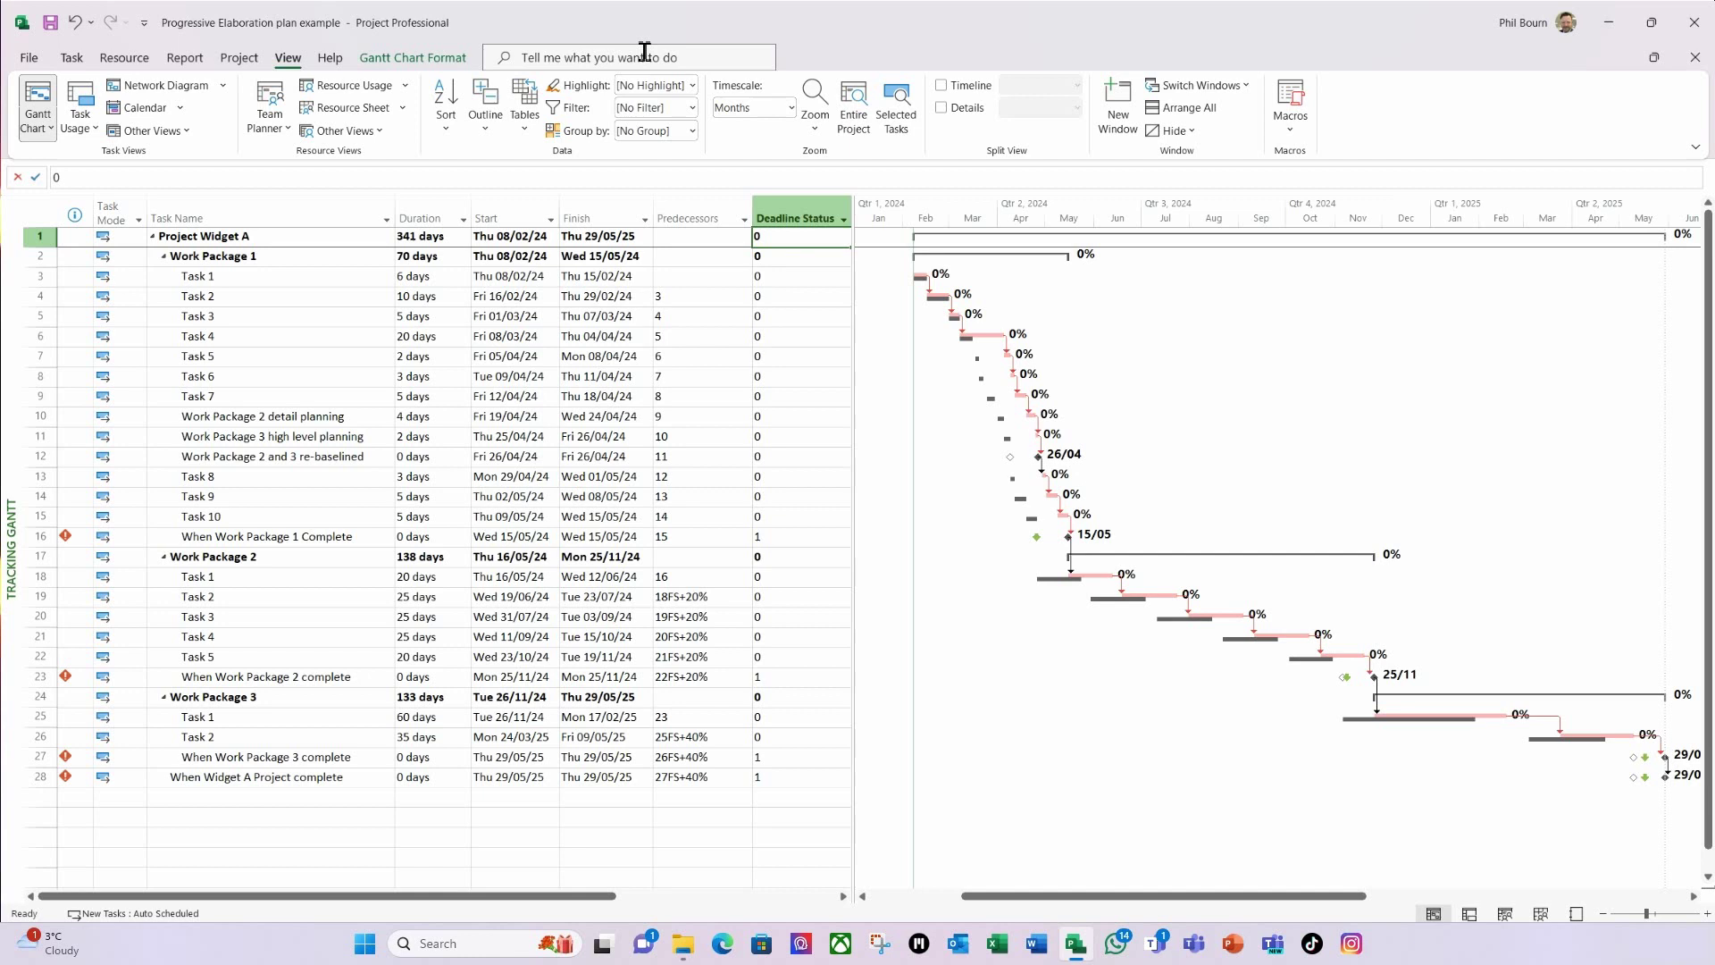
pyautogui.click(694, 108)
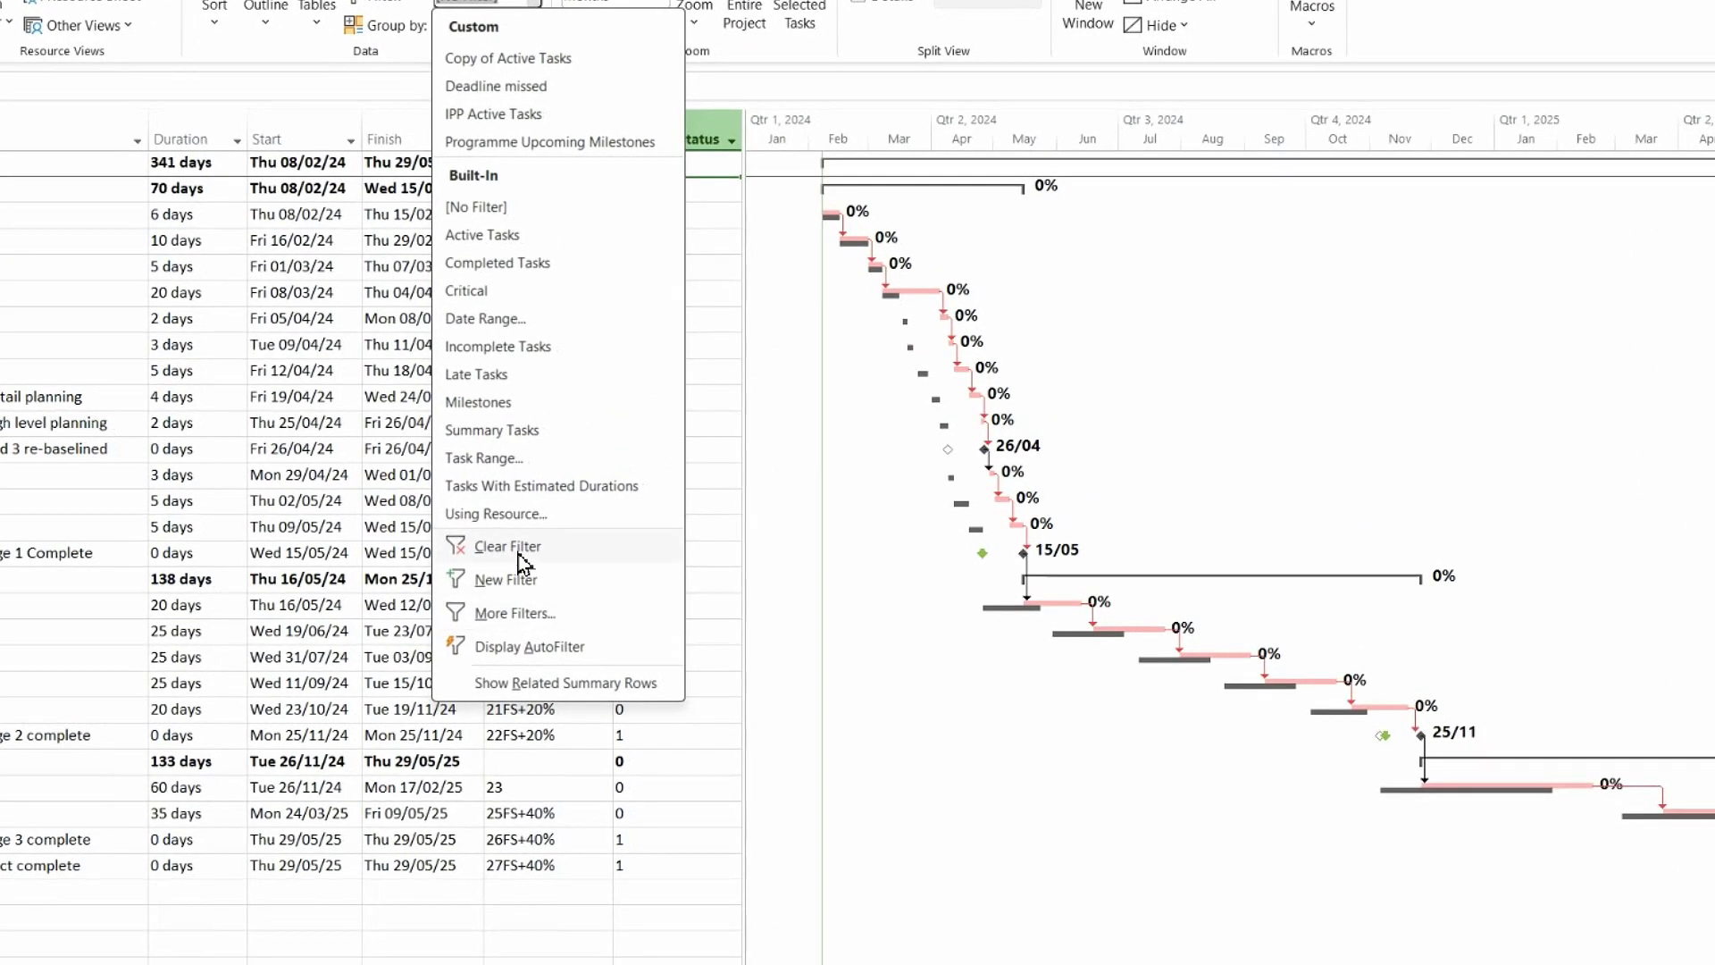
pyautogui.click(509, 582)
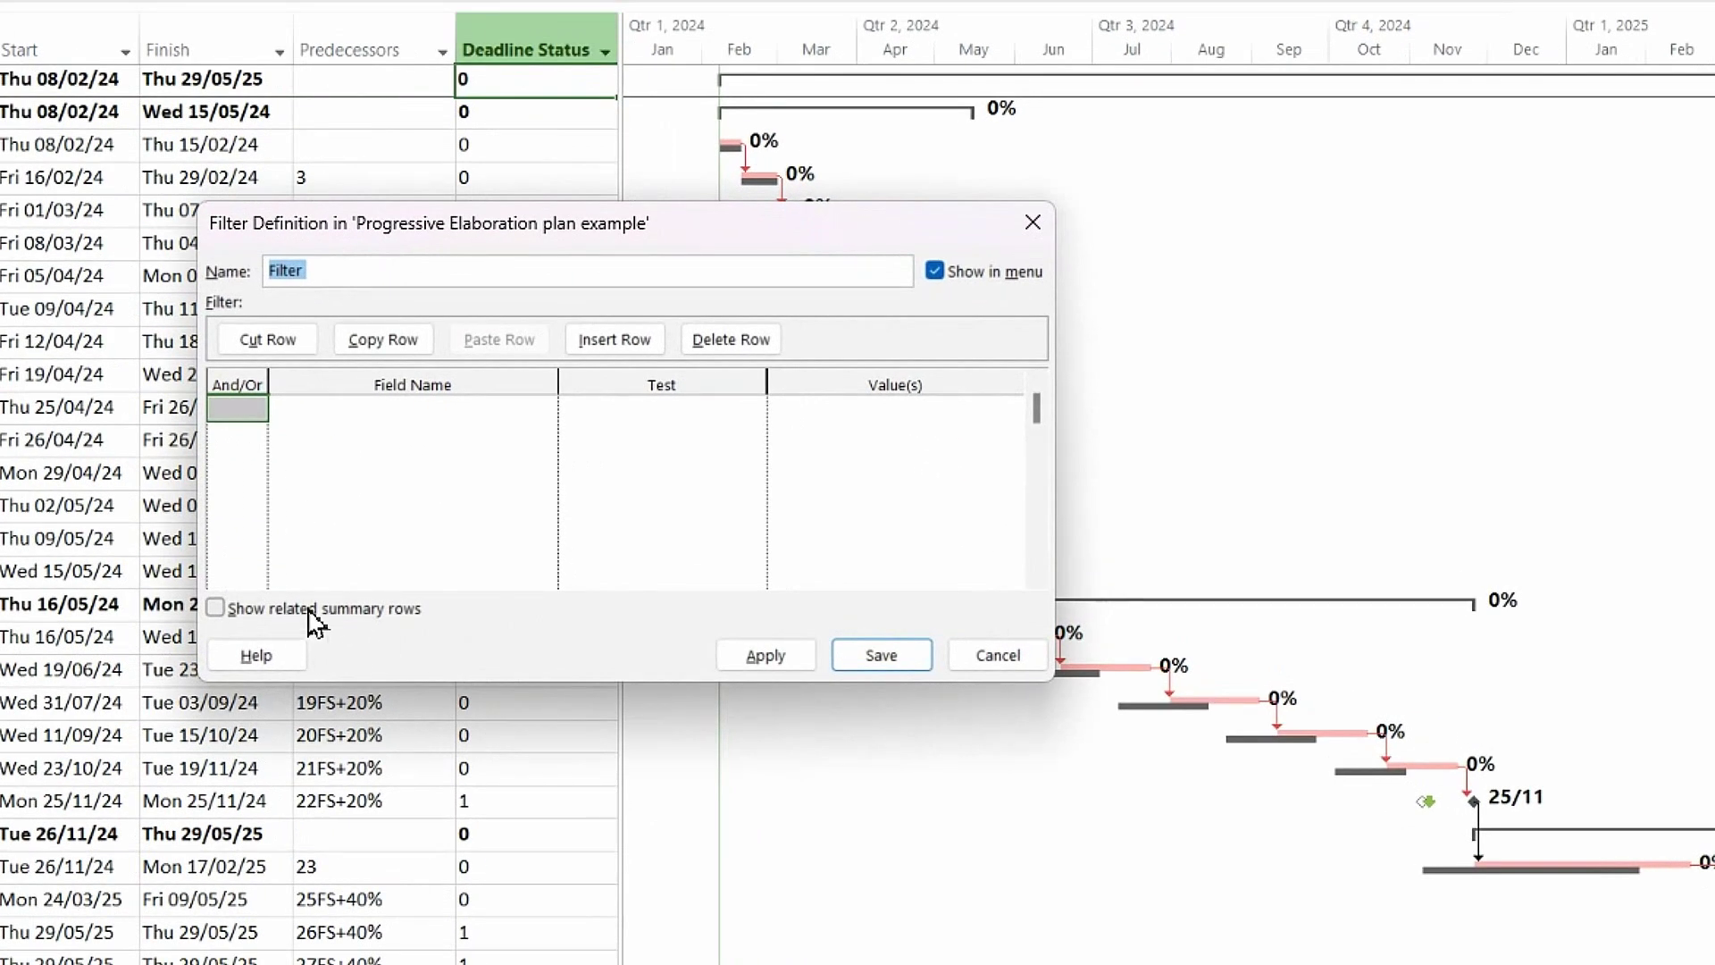
pyautogui.write('Deadlines at risk or missed')
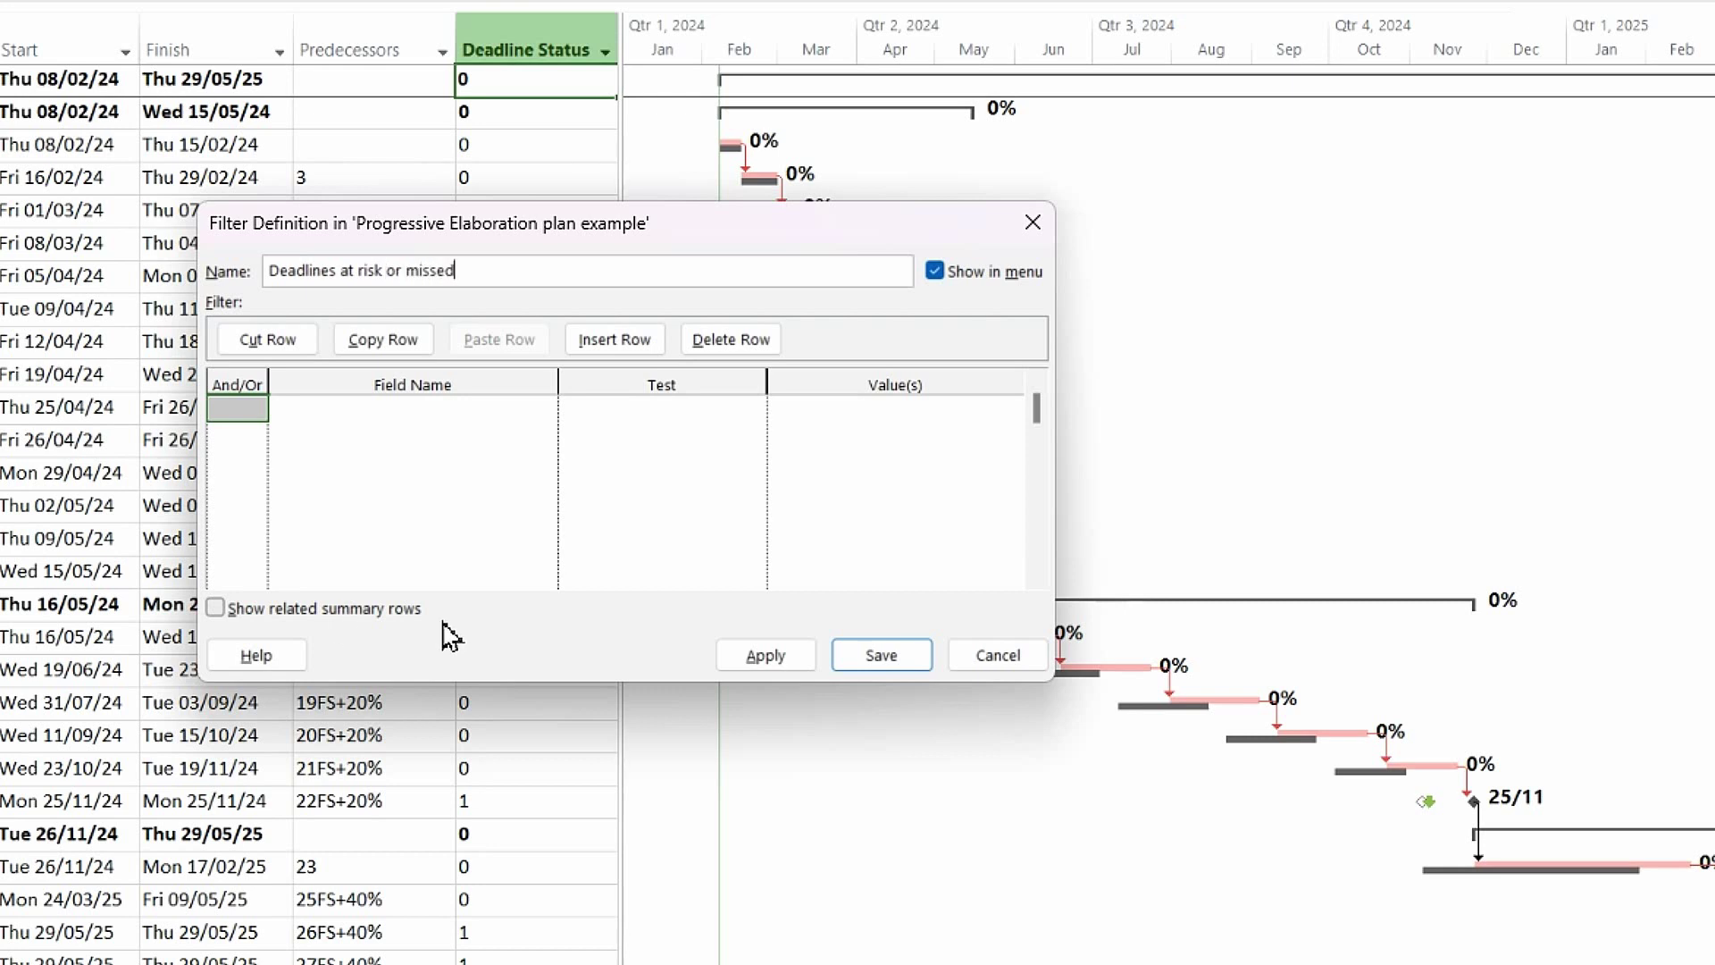
pyautogui.click(457, 271)
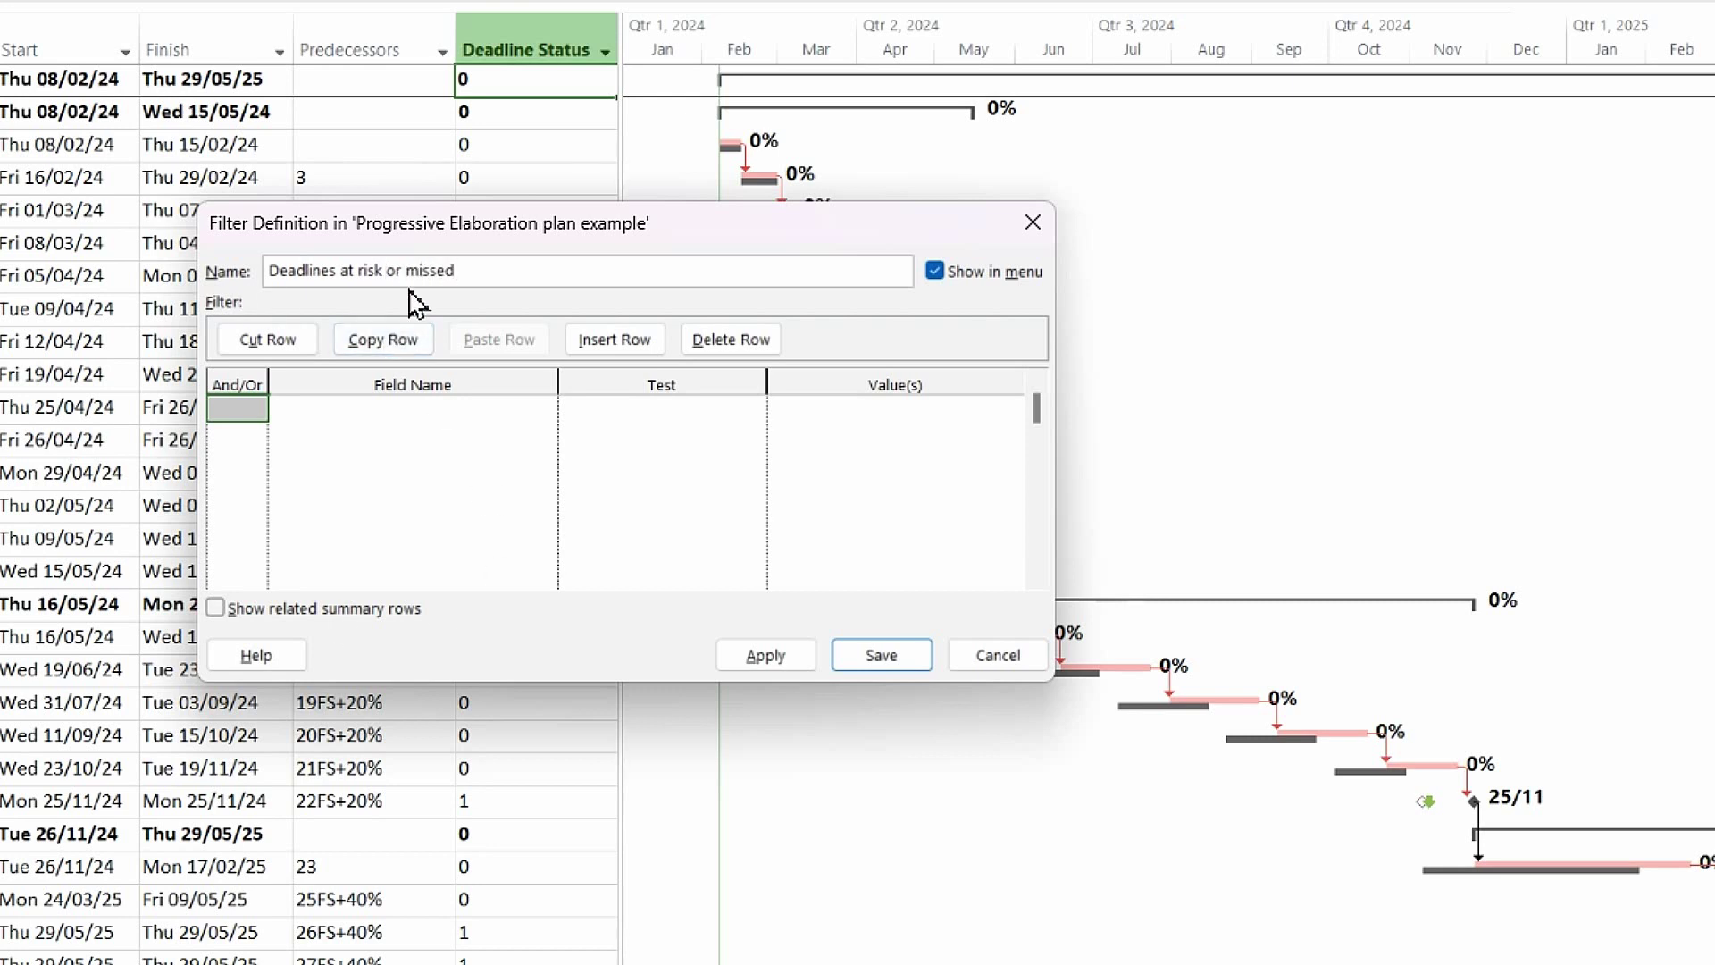
# Set the filter's condition to Deadline Status equals 1 and save it with related summary rows shown.
pyautogui.click(332, 413)
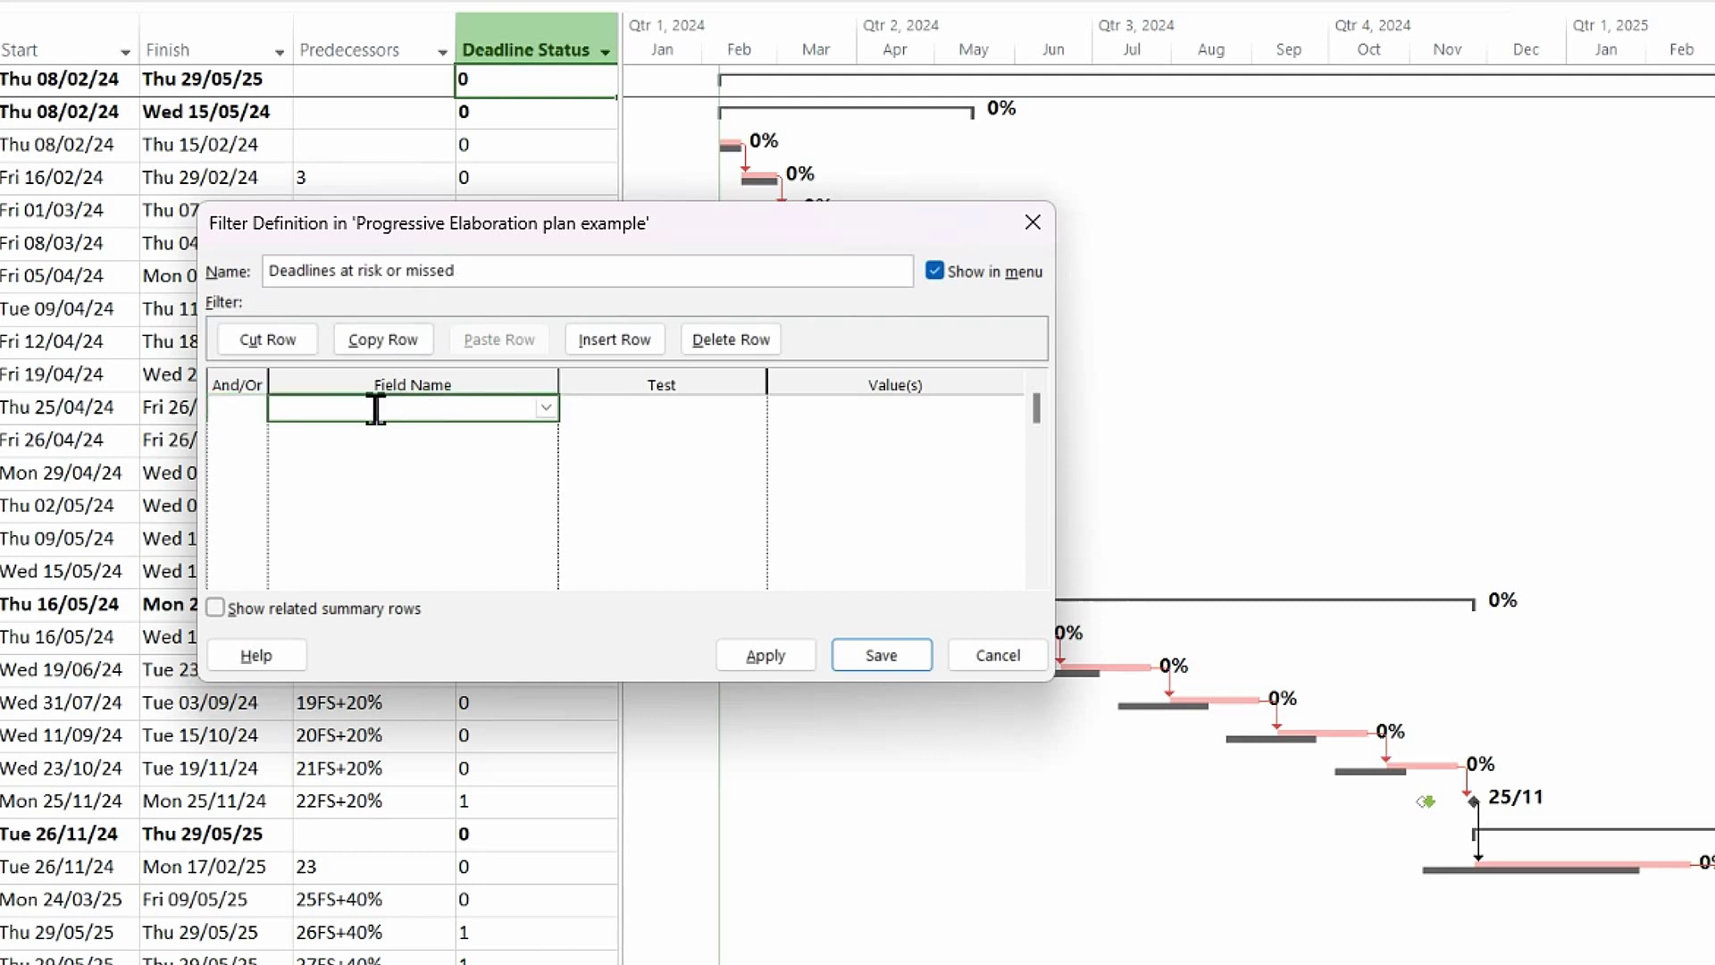
pyautogui.click(546, 410)
pyautogui.write('Name')
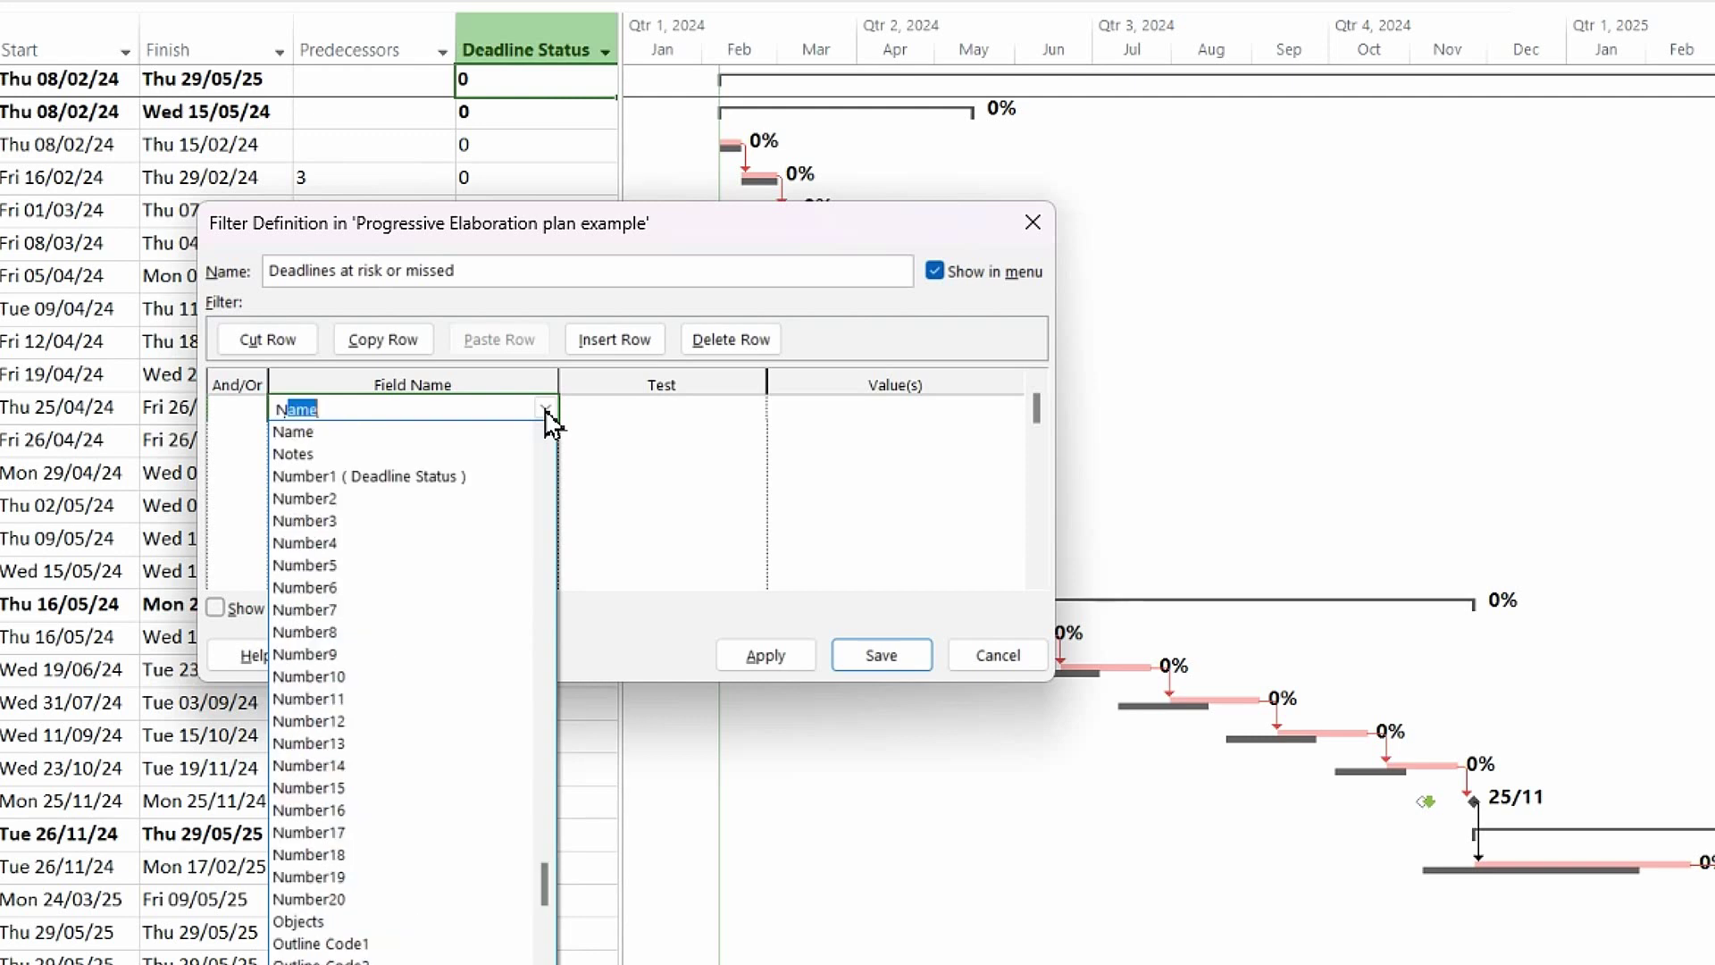
pyautogui.click(423, 482)
pyautogui.click(706, 413)
pyautogui.click(755, 411)
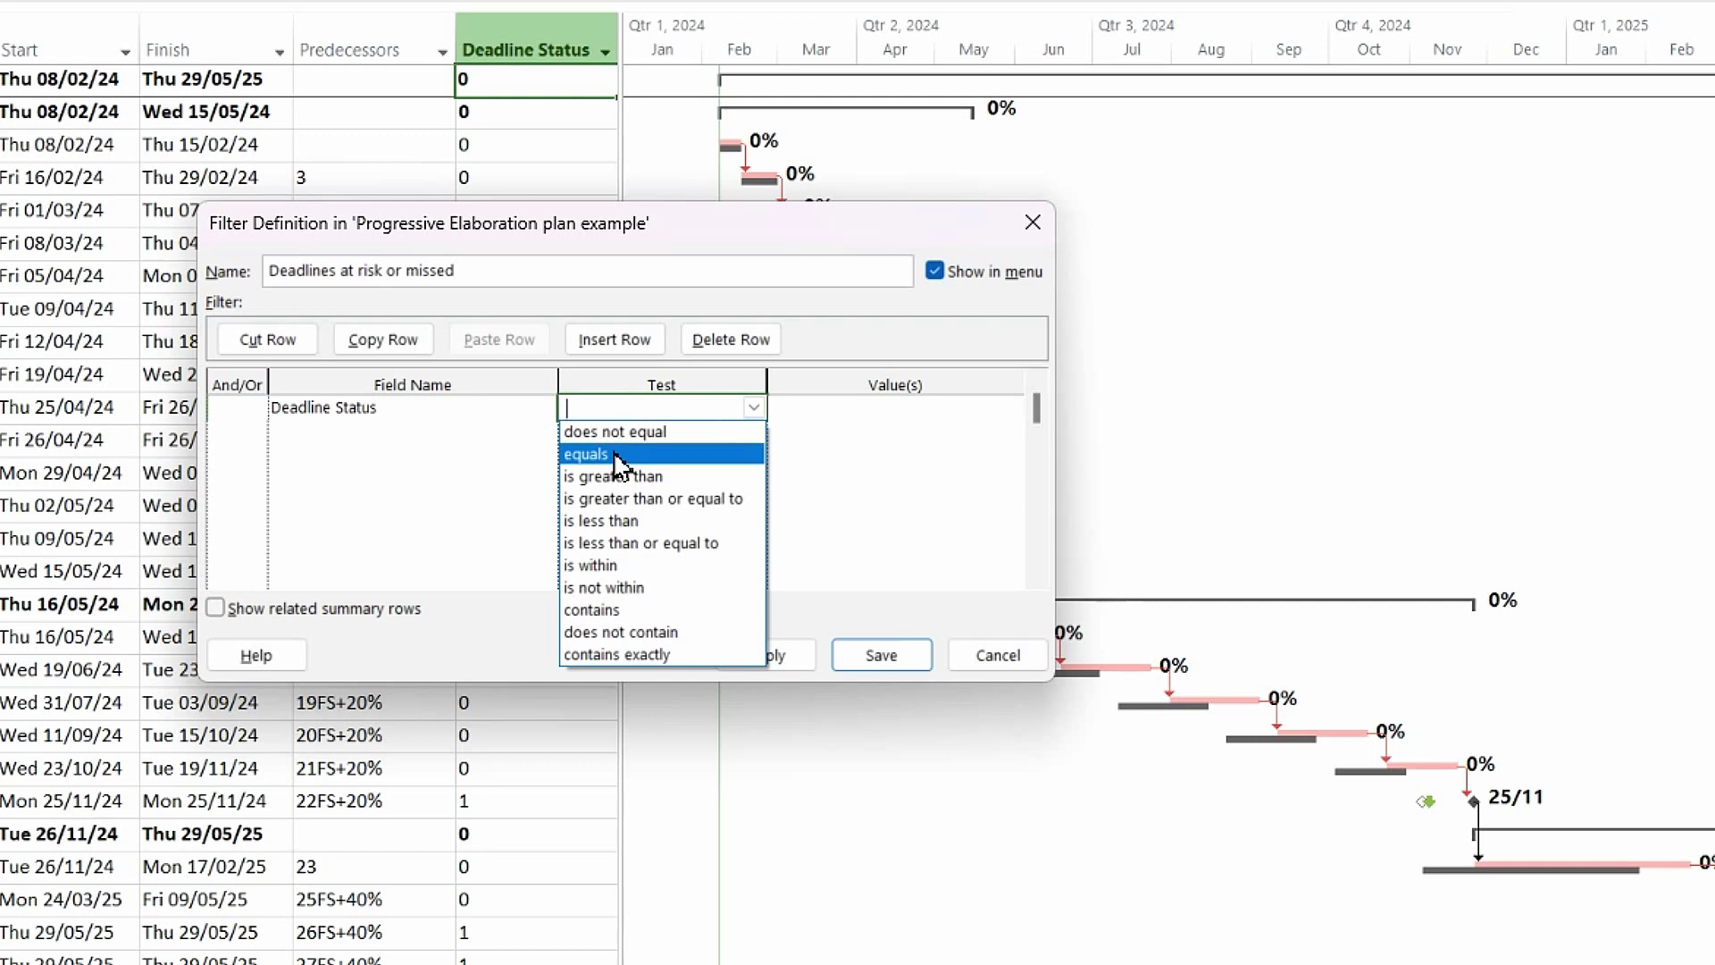
pyautogui.click(616, 455)
pyautogui.click(859, 413)
pyautogui.write('1')
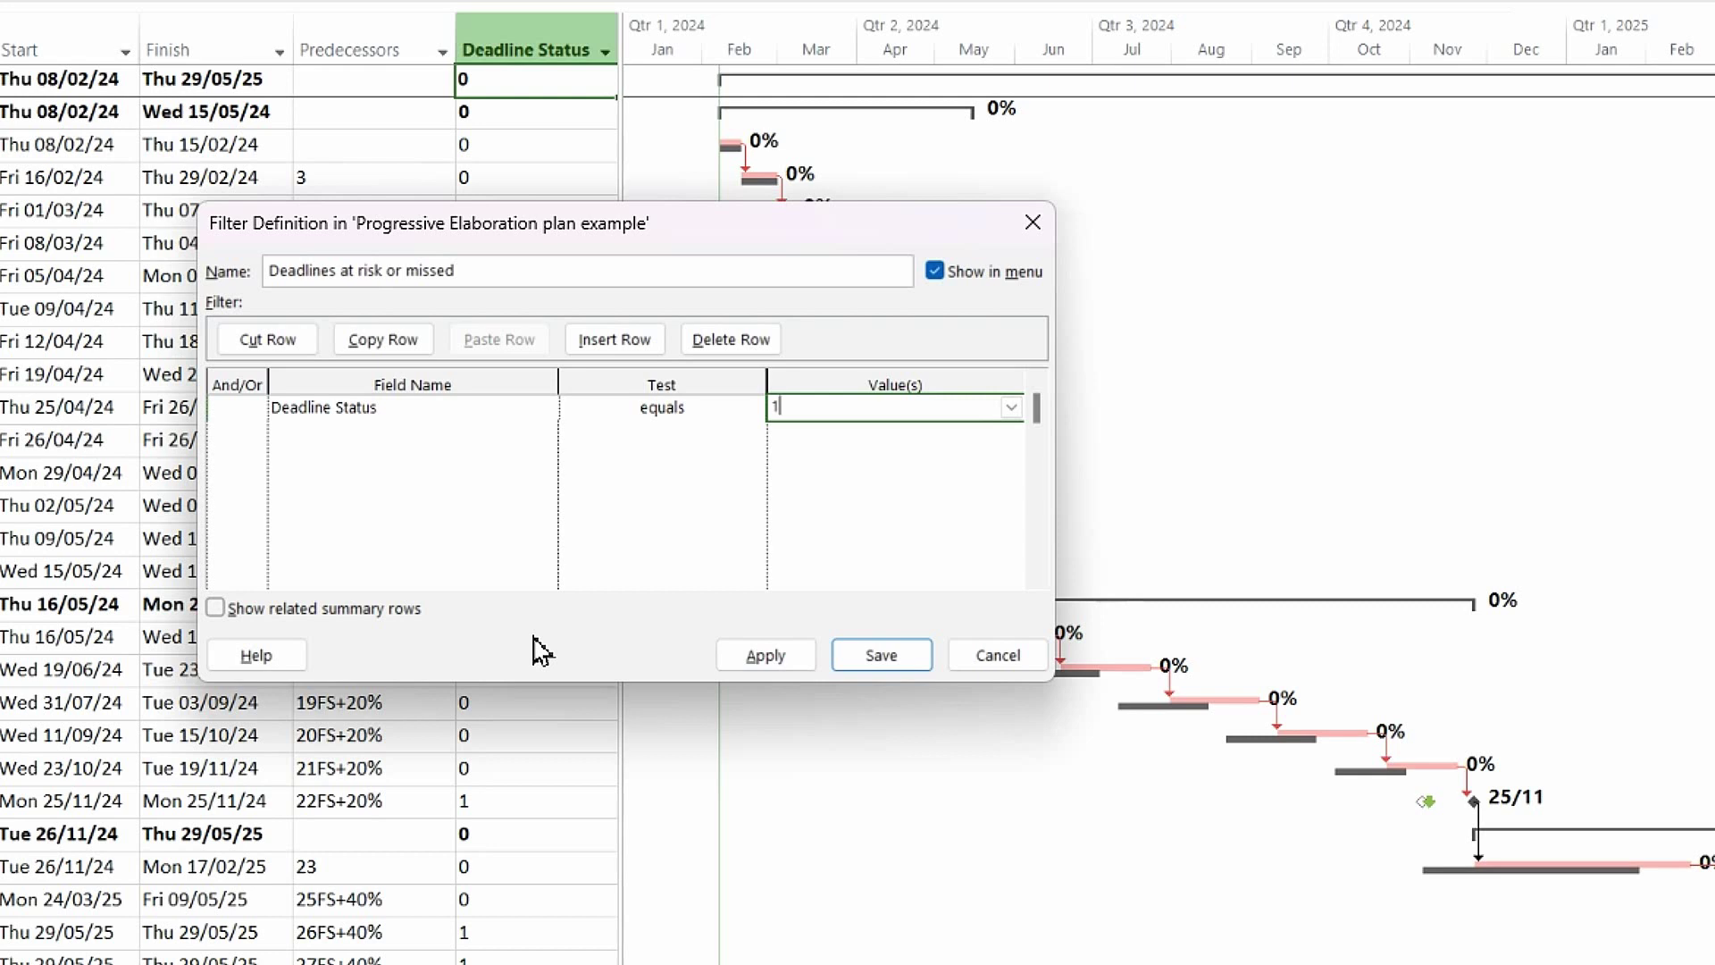
pyautogui.click(216, 608)
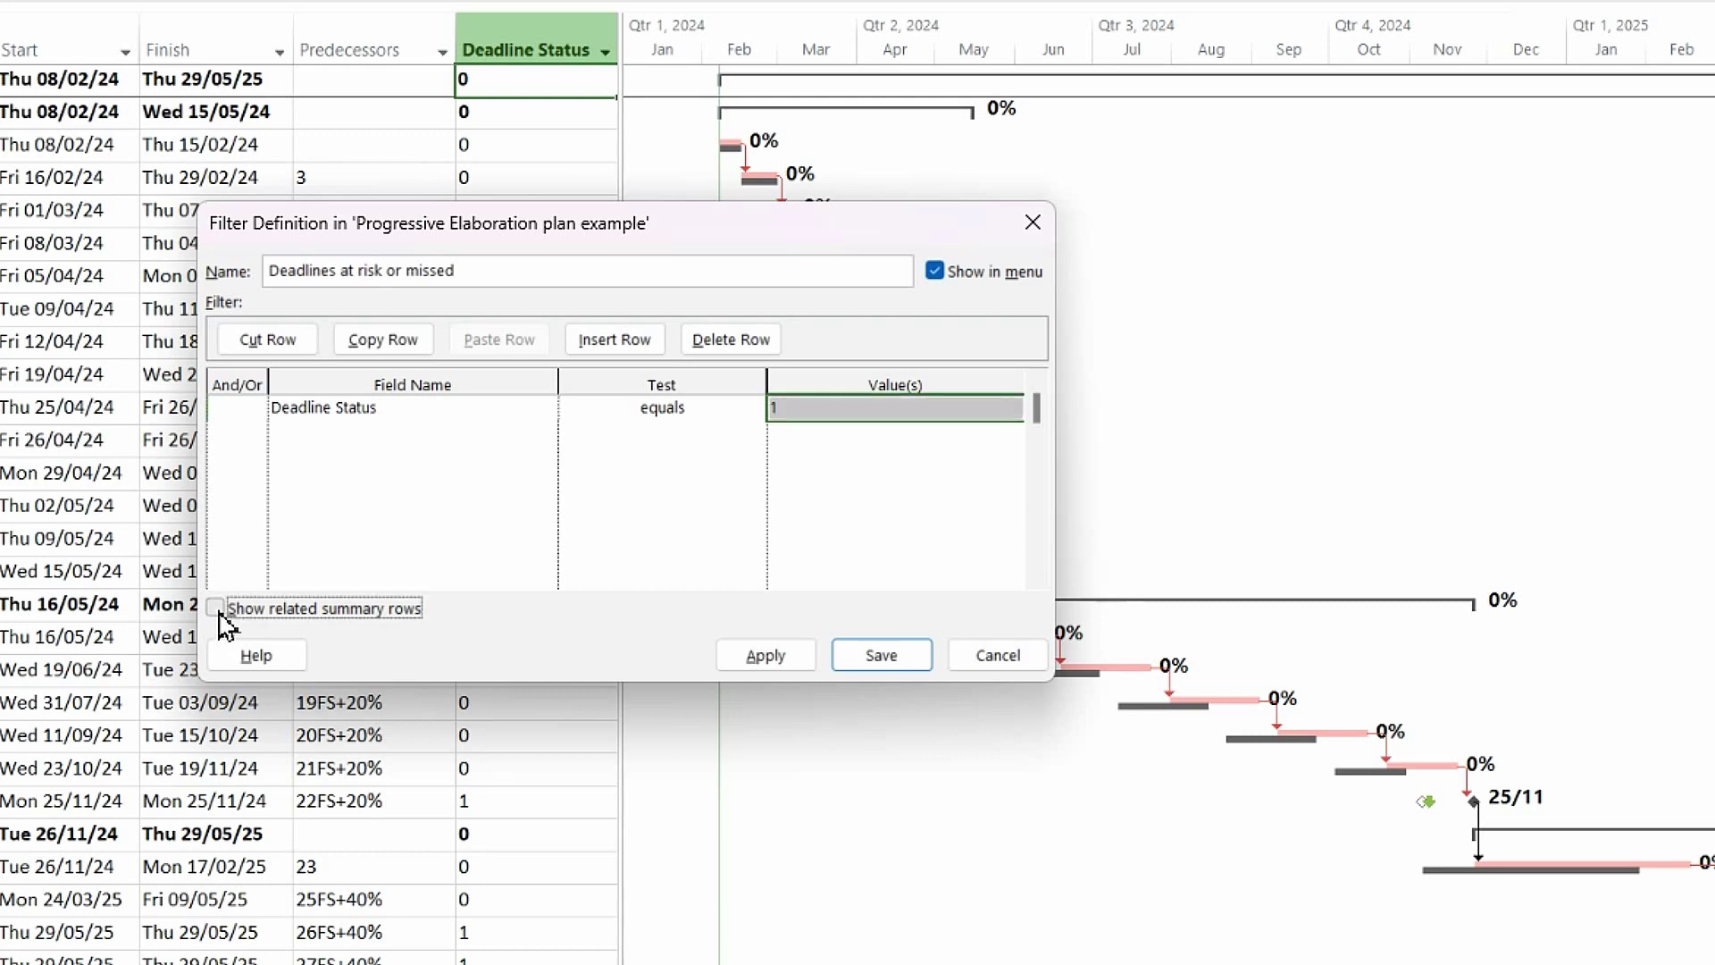
pyautogui.click(913, 661)
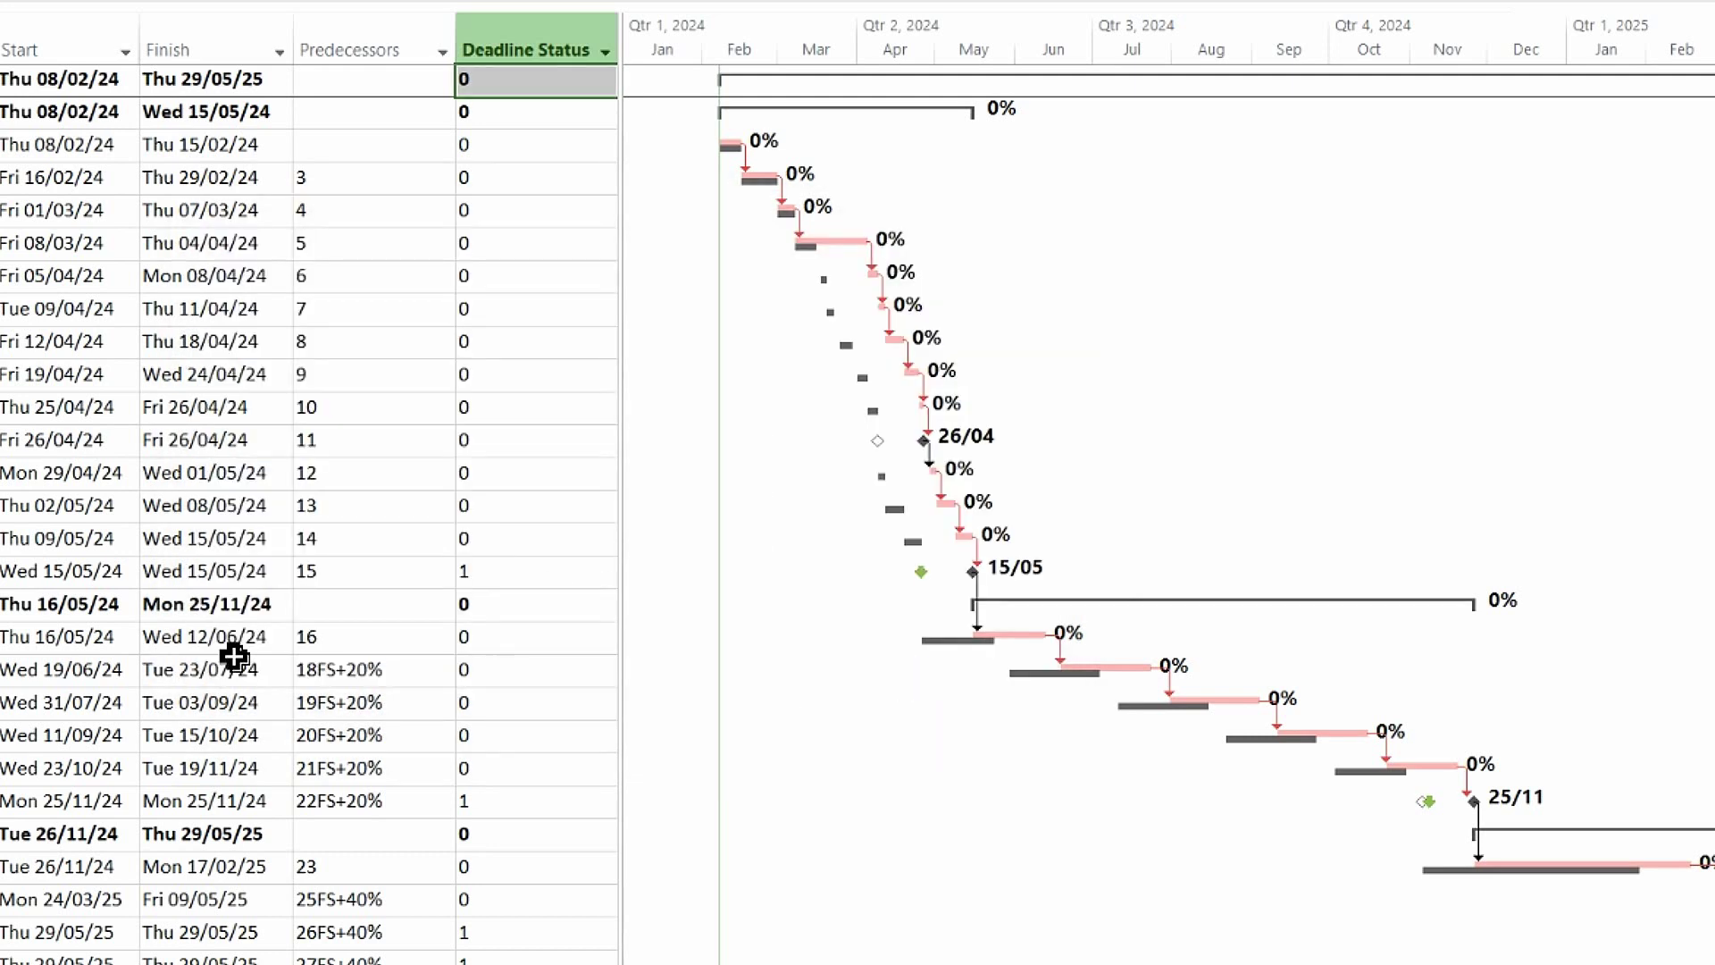
# Hide the Deadline Status column in the task table.
pyautogui.rightClick(518, 59)
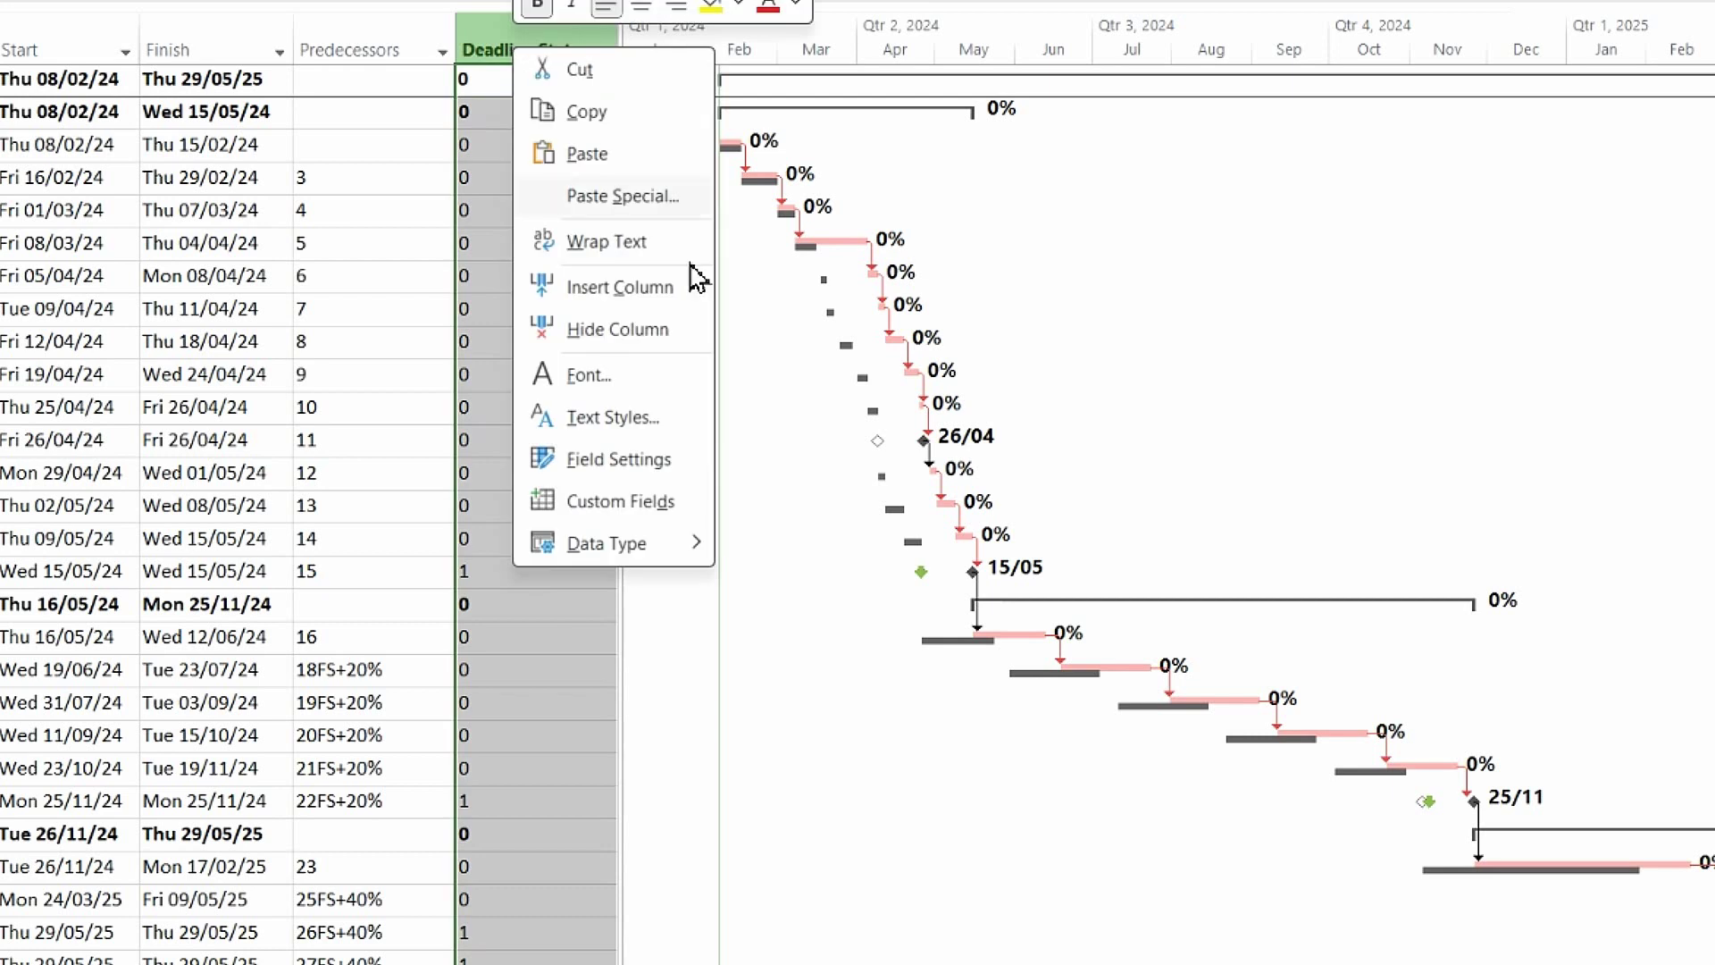
pyautogui.click(594, 330)
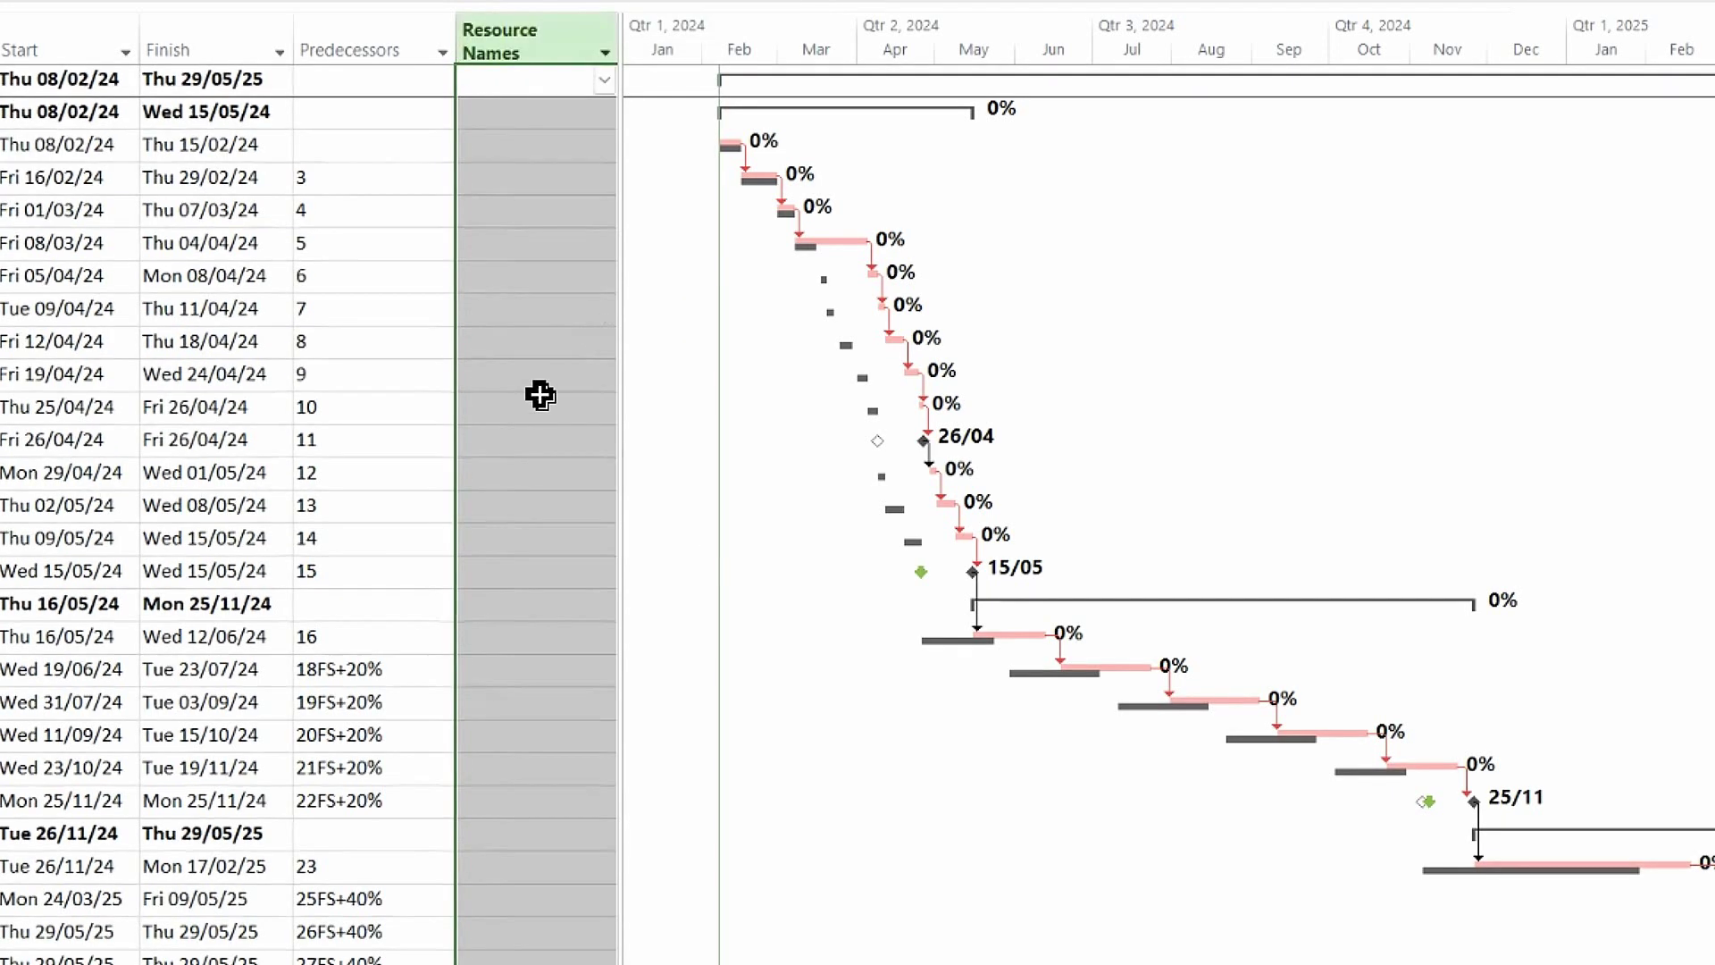
pyautogui.click(393, 209)
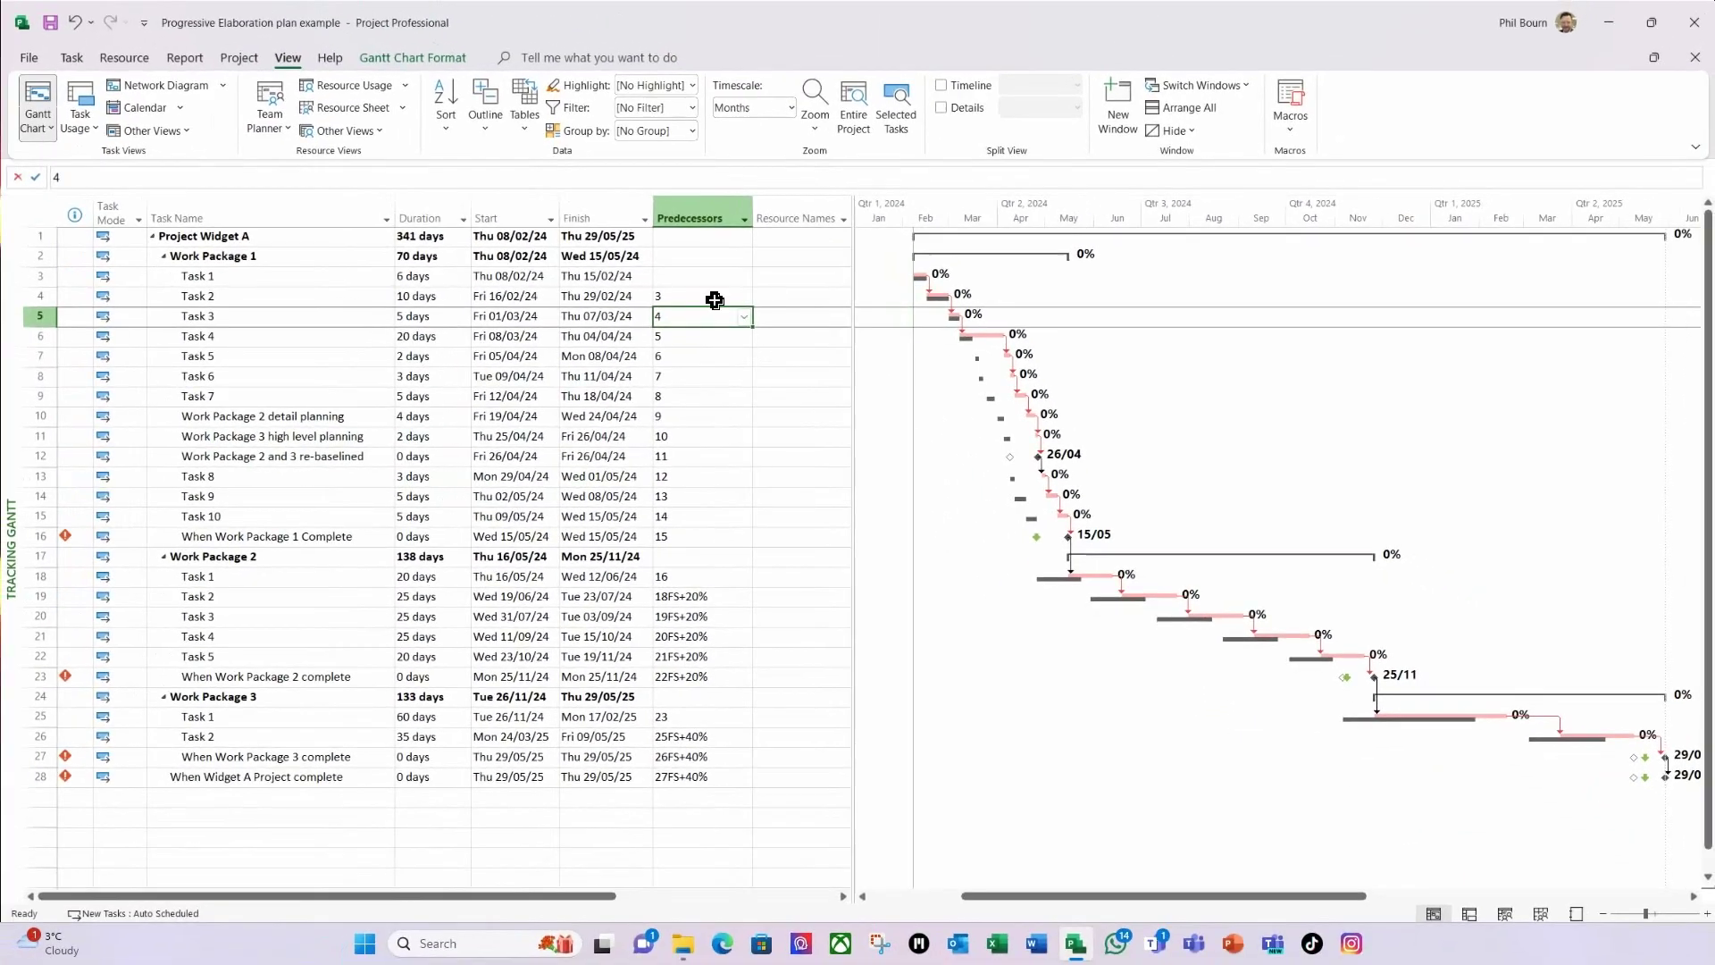
# Check the missed milestones by applying the Deadlines at risk or missed filter, and return the plan to [No Filter].
pyautogui.click(692, 108)
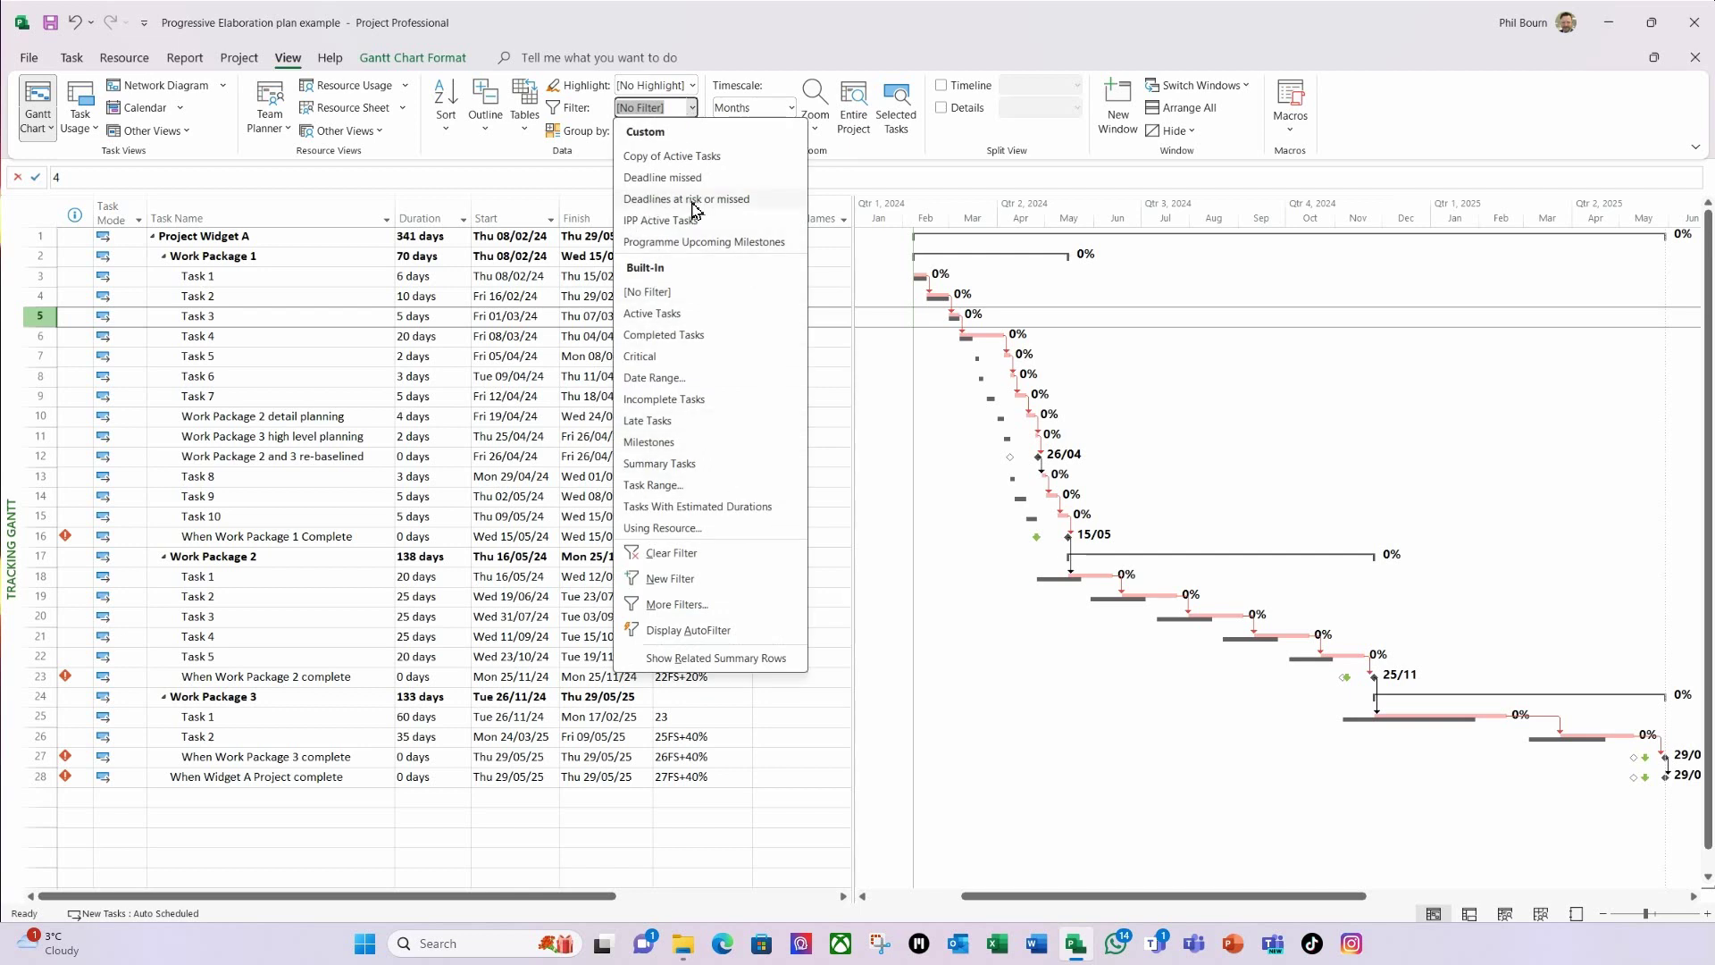
pyautogui.click(655, 200)
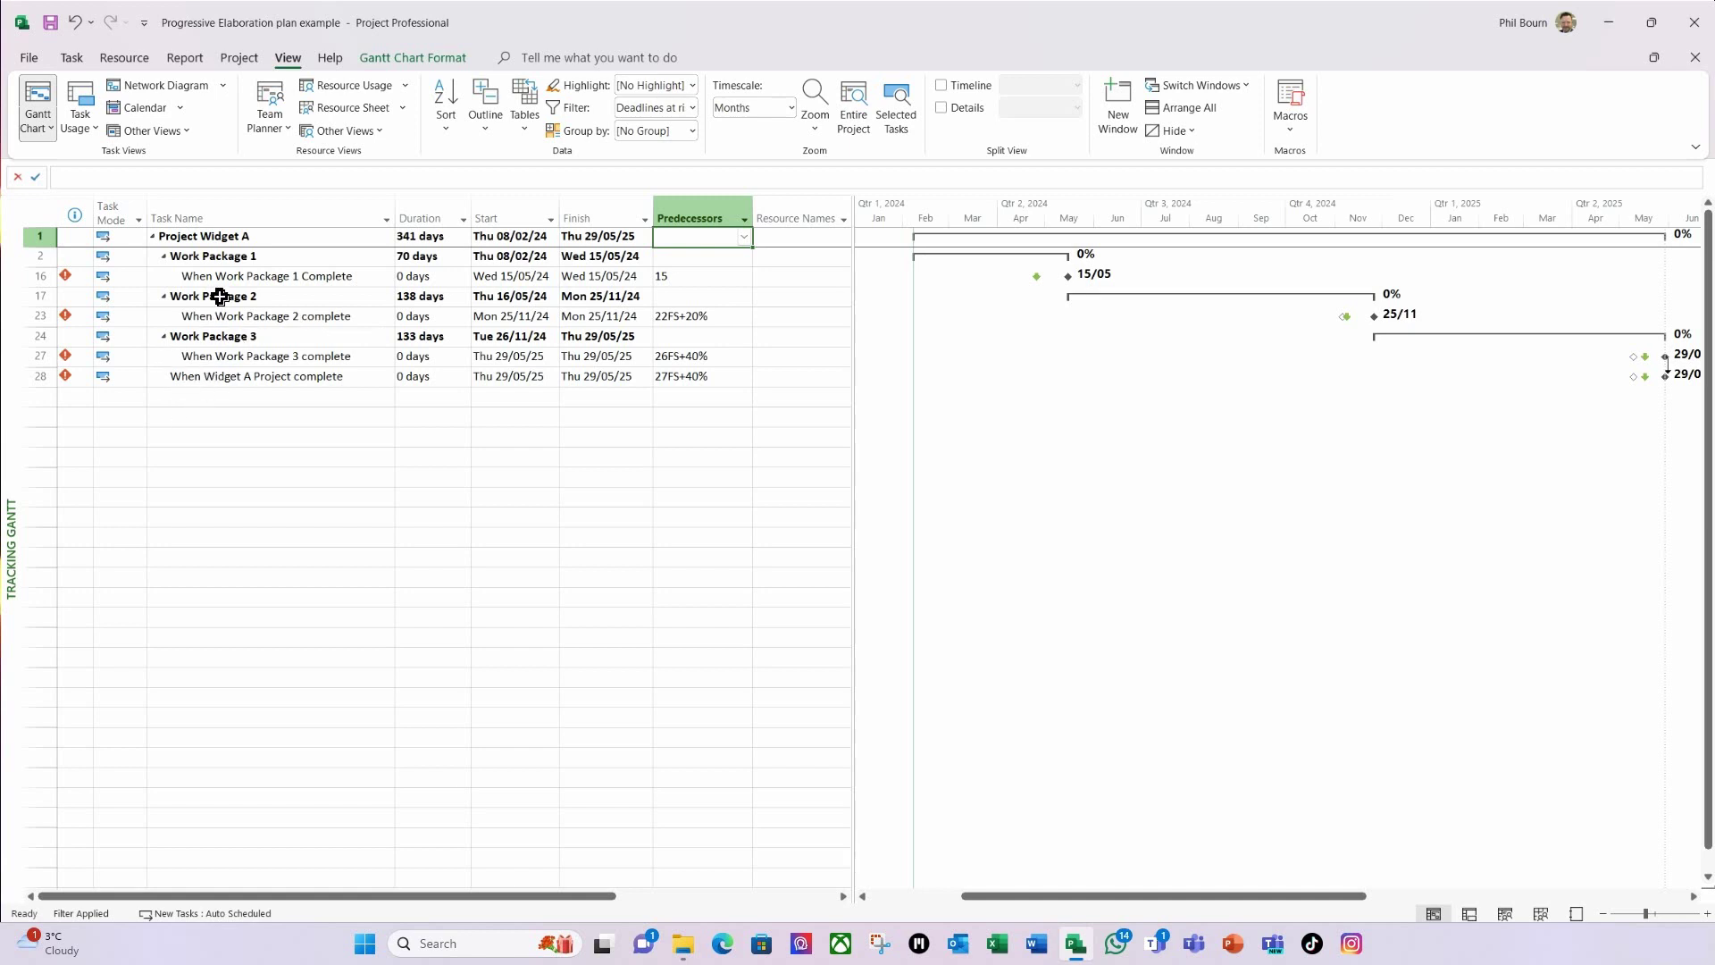
pyautogui.click(693, 109)
pyautogui.click(661, 295)
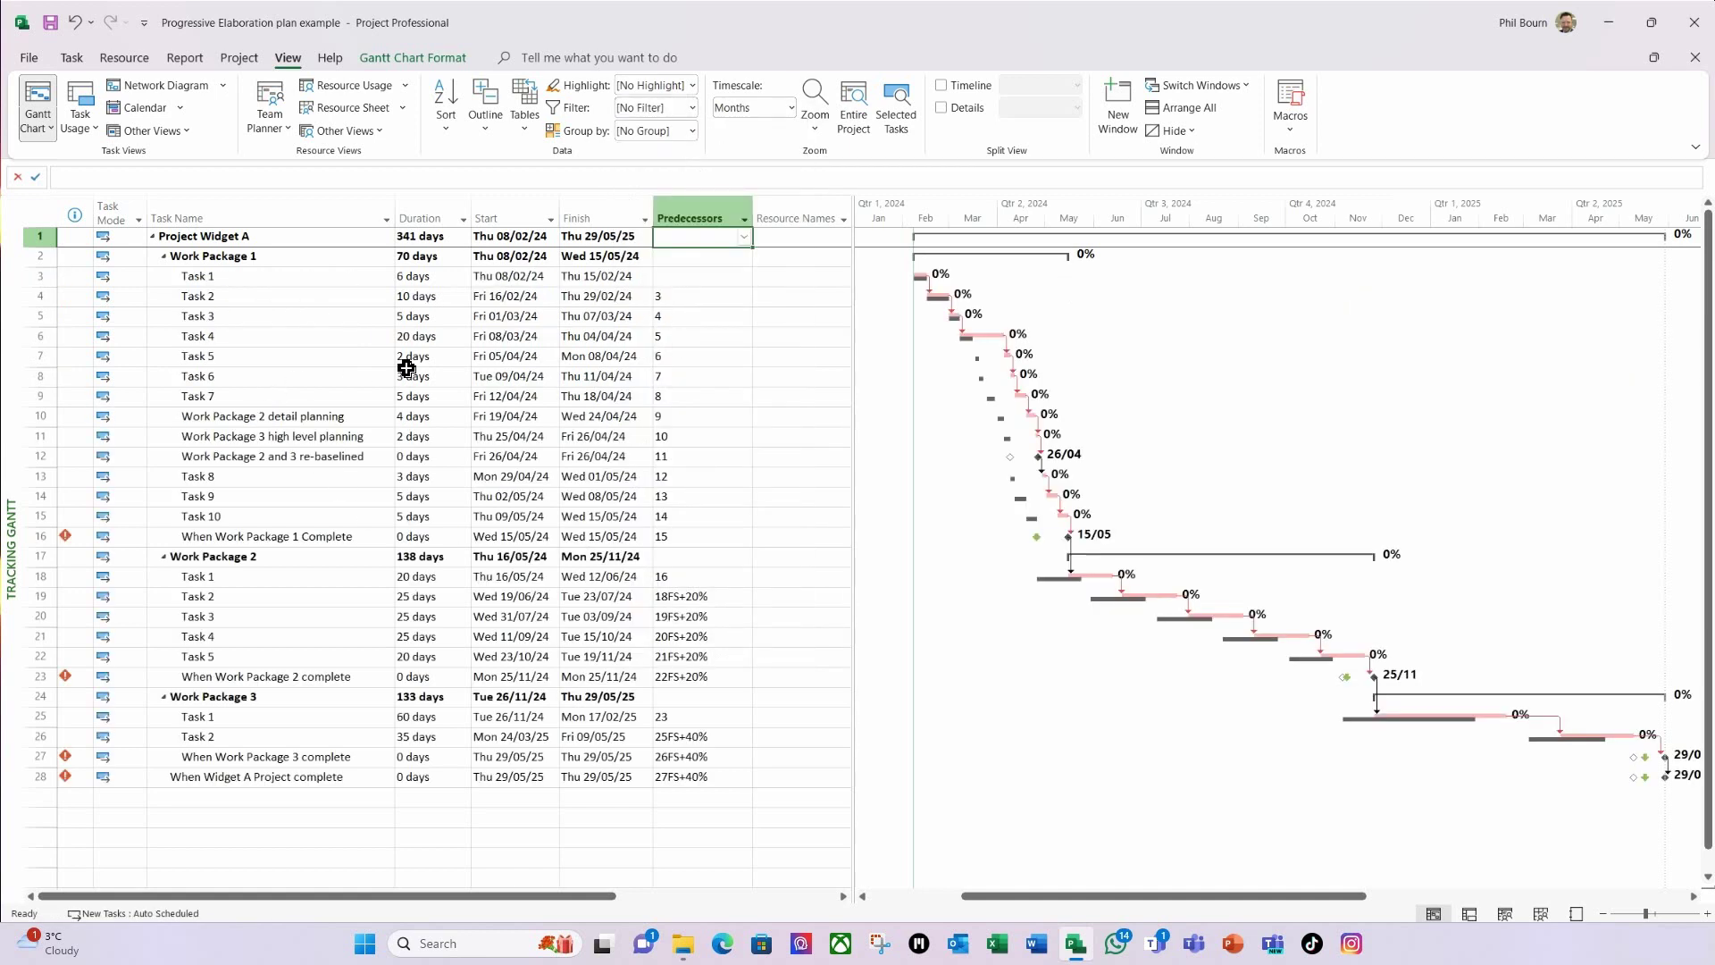
# Set the duration of Task 4 in Work Package 1 to 2 days.
pyautogui.click(410, 339)
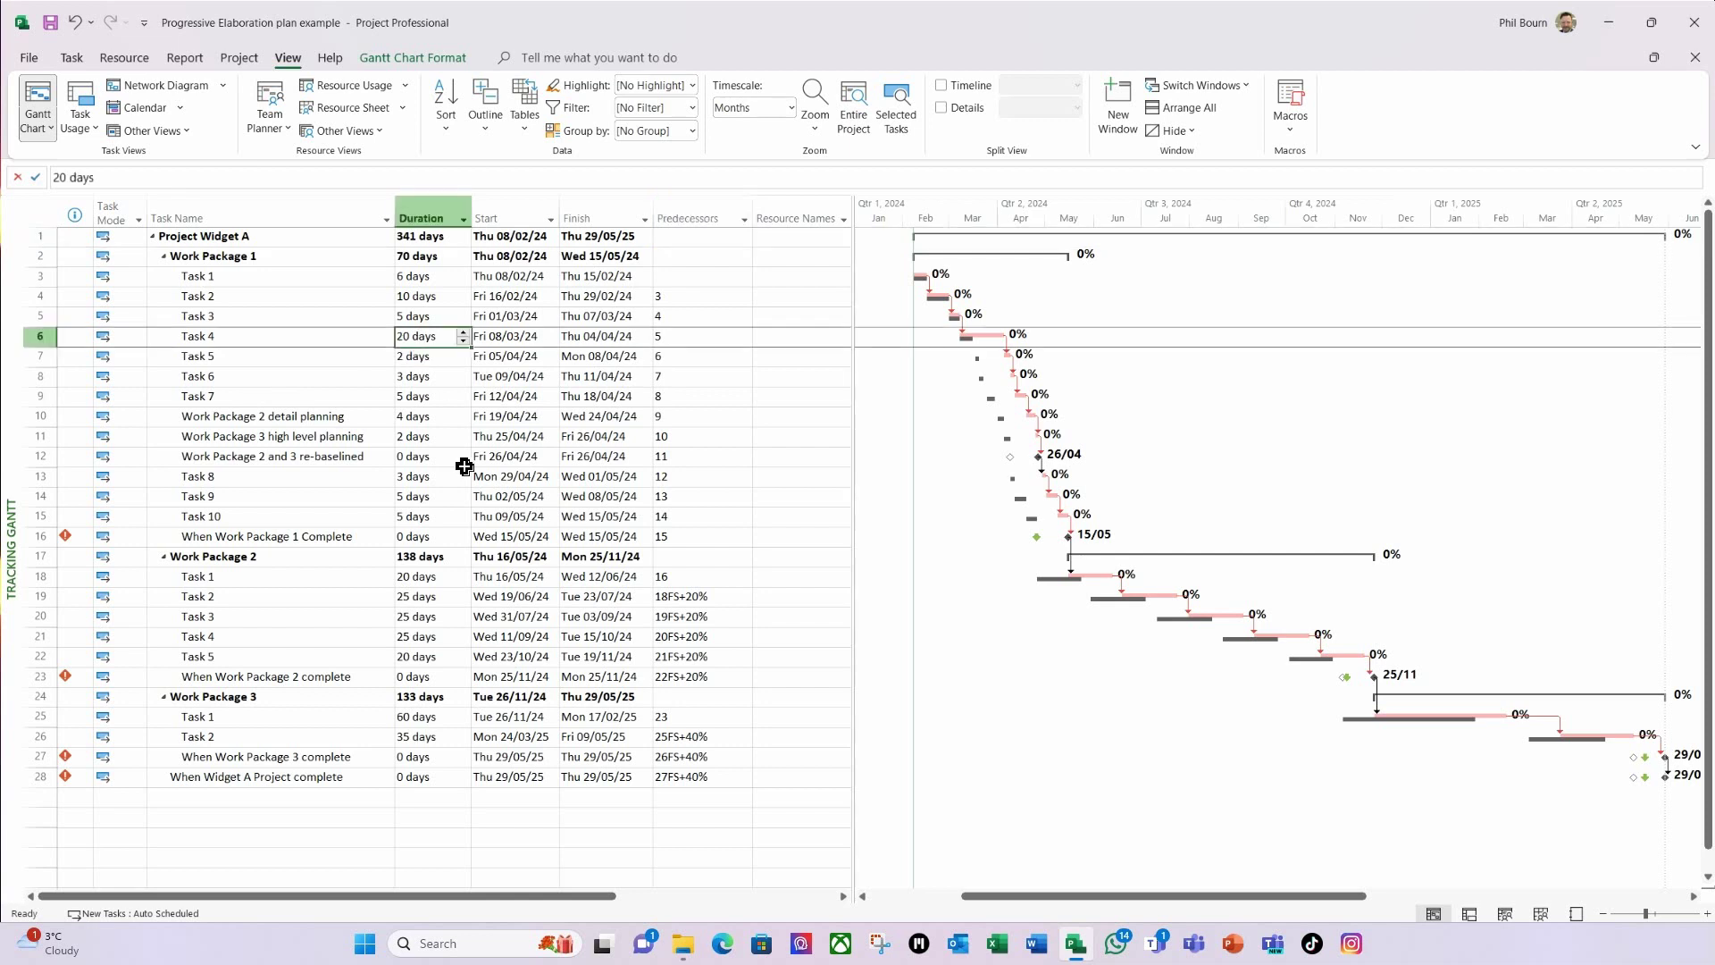
pyautogui.write('2 ')
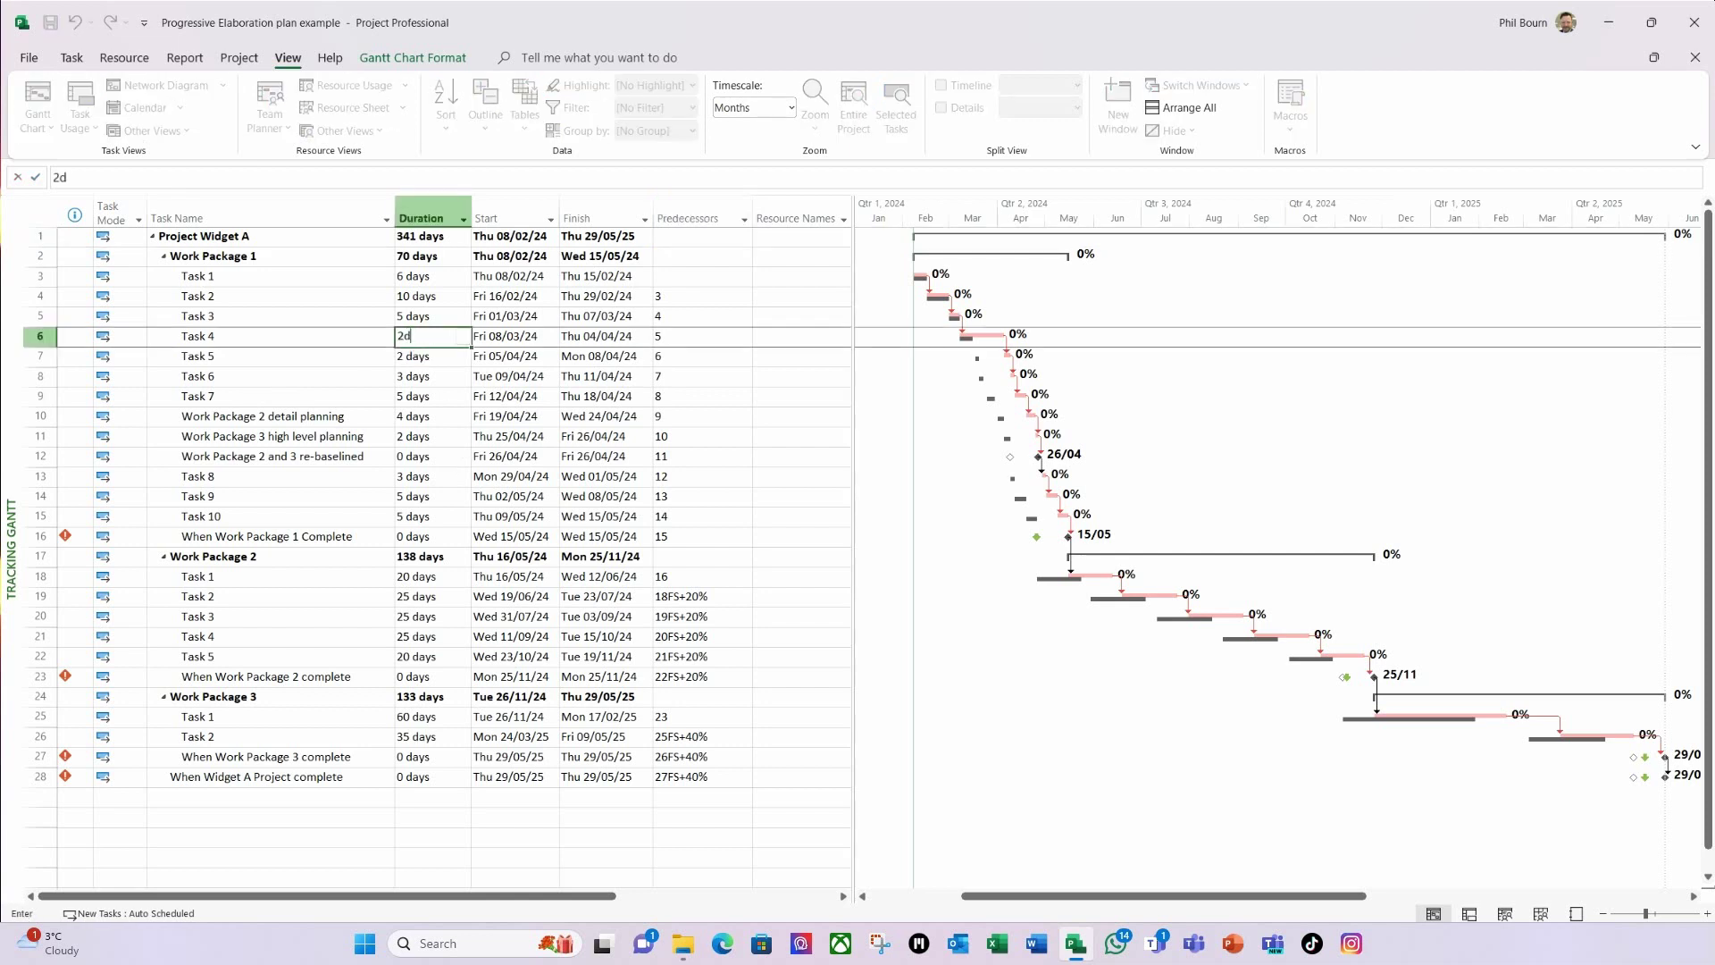
pyautogui.write('d')
pyautogui.press('Return')
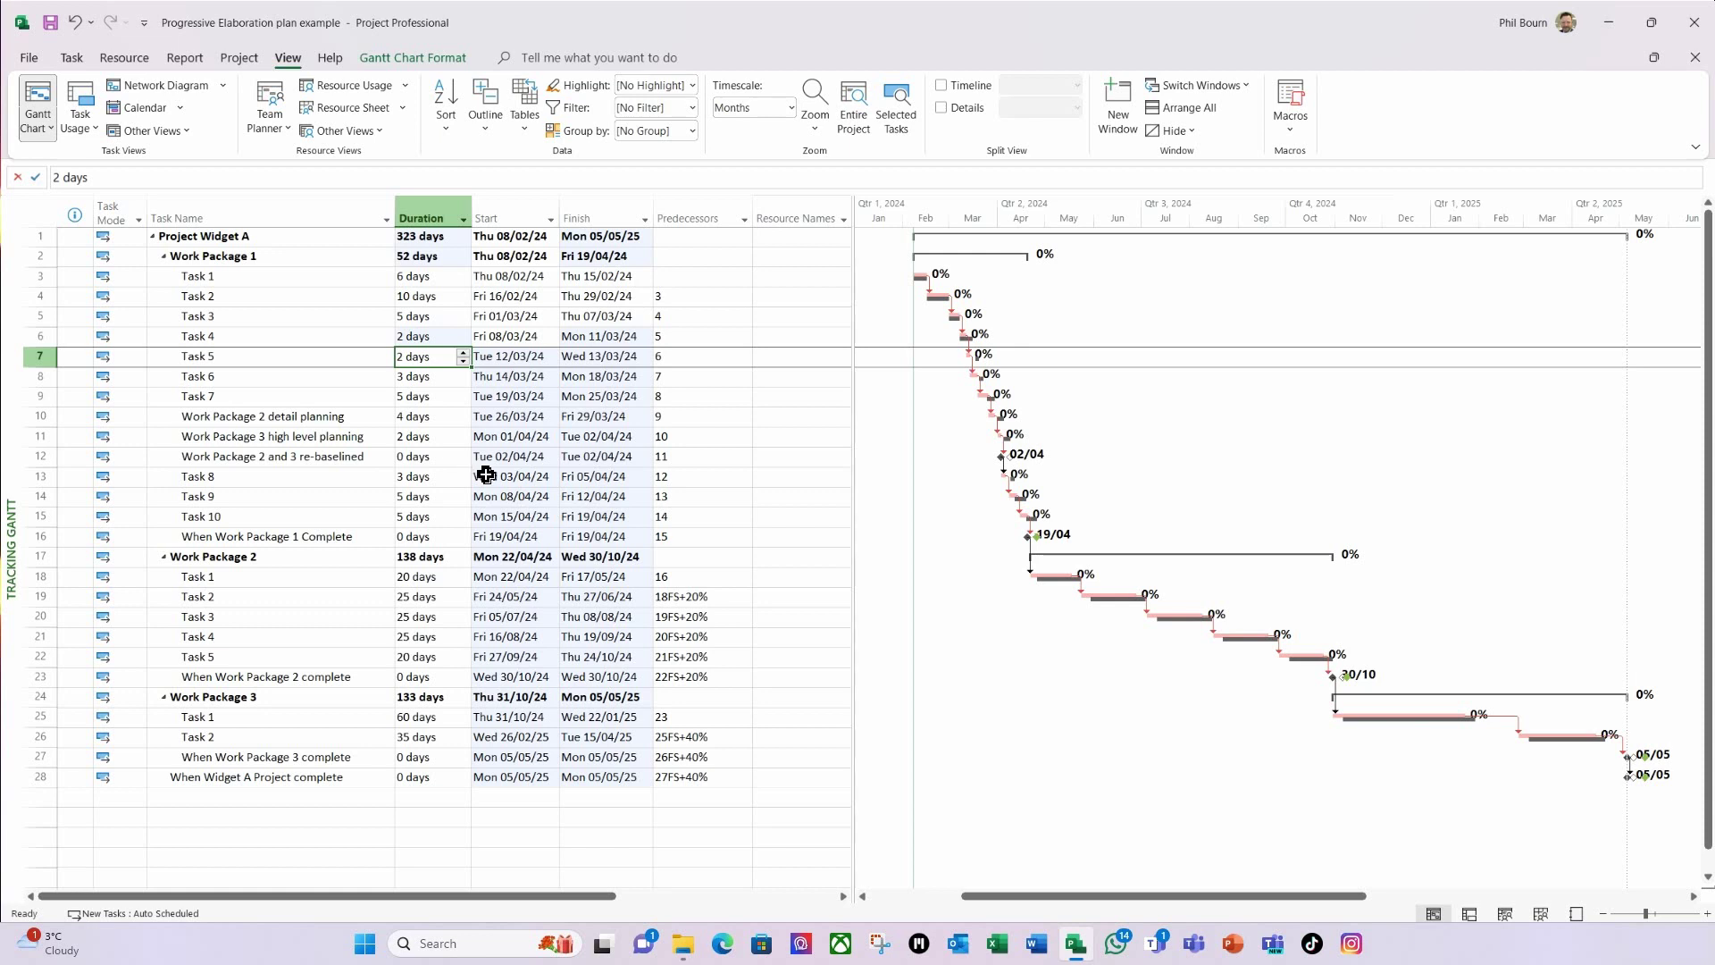
# Recheck the rescheduled plan with the Deadlines at risk or missed filter, and restore all tasks with [No Filter].
pyautogui.click(692, 108)
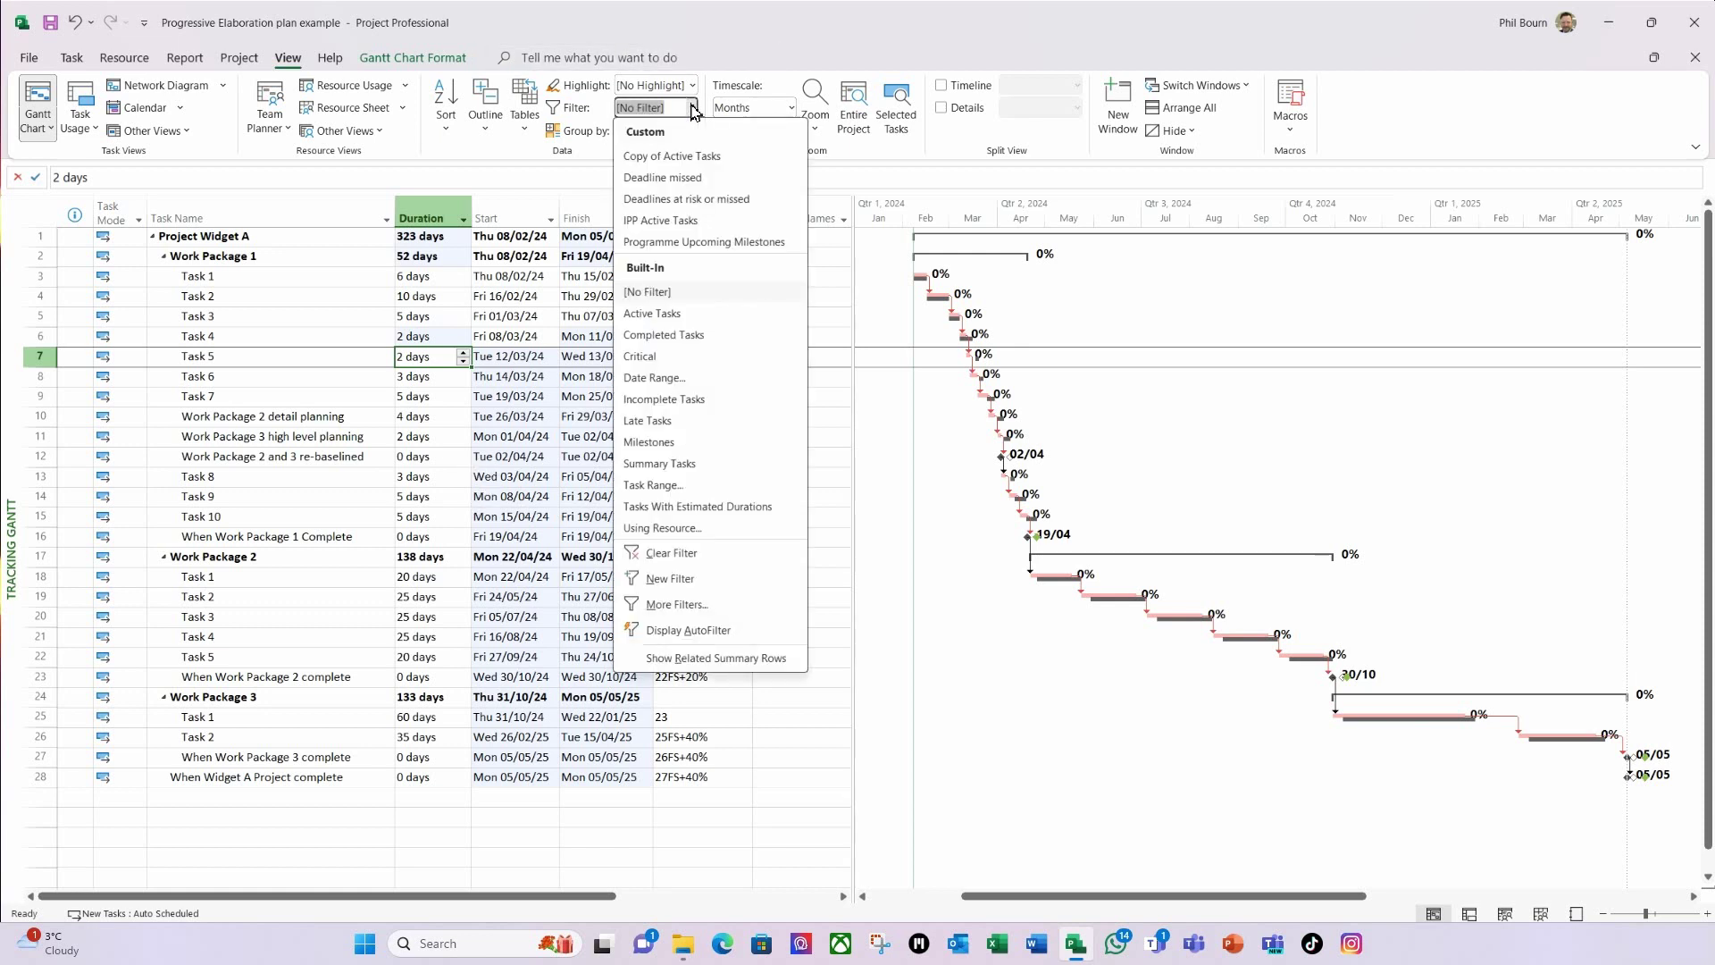
pyautogui.click(691, 200)
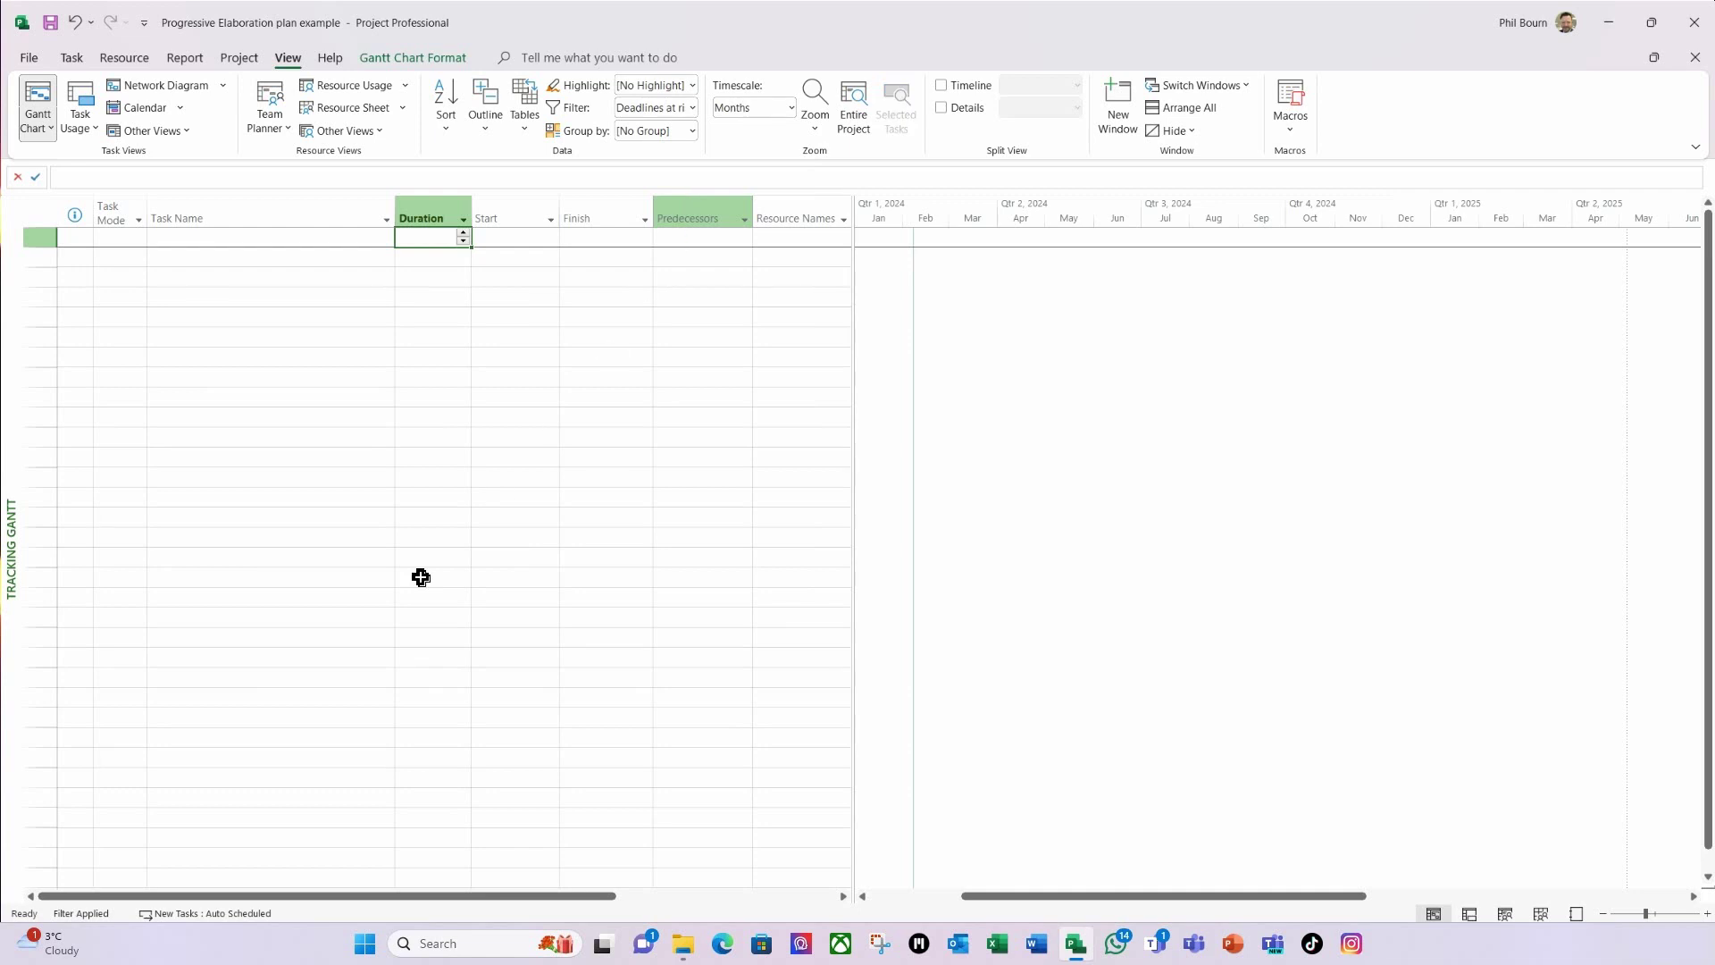
pyautogui.click(693, 108)
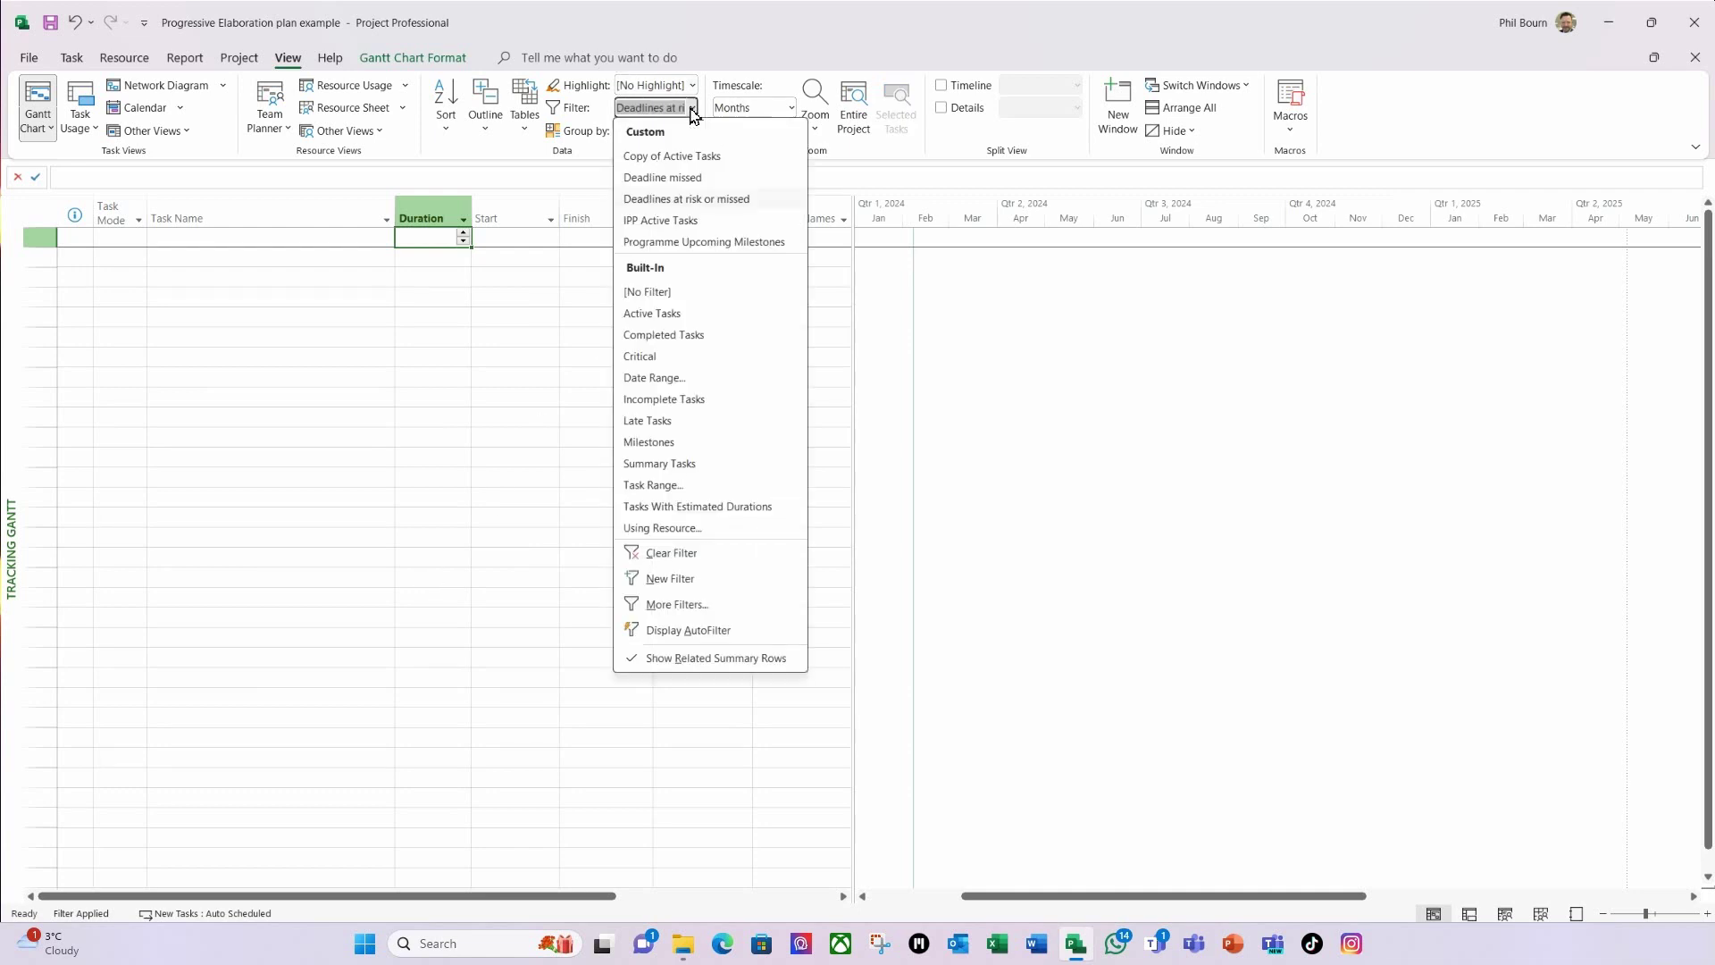
pyautogui.click(649, 293)
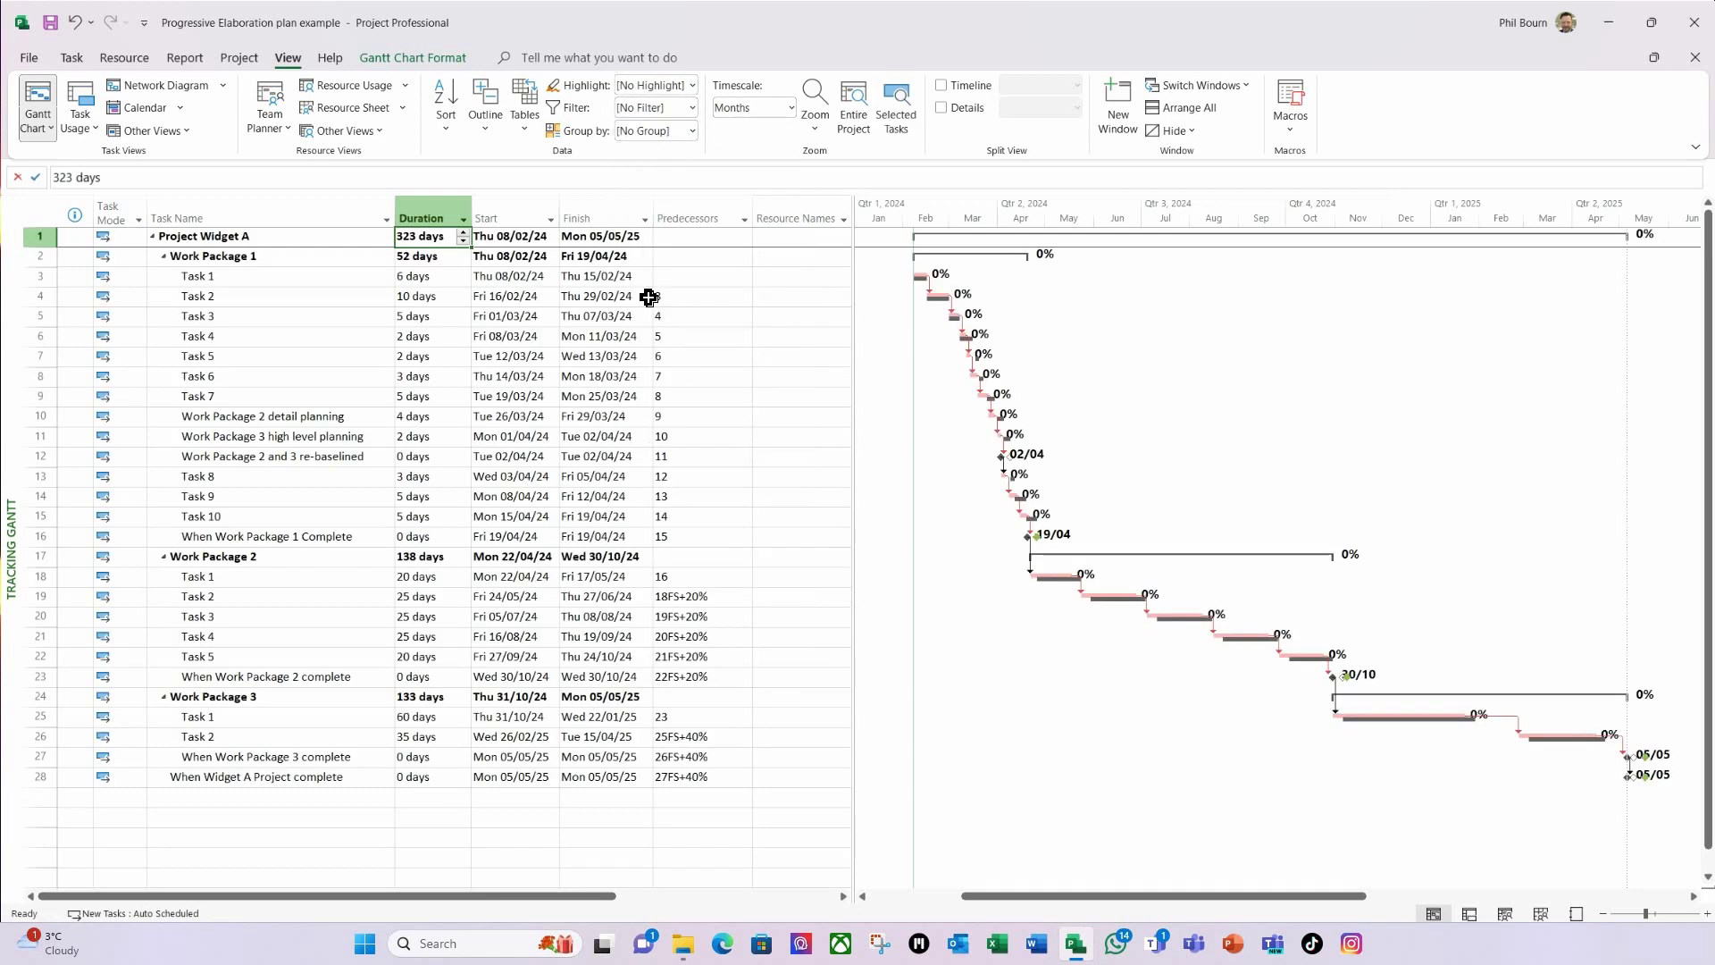